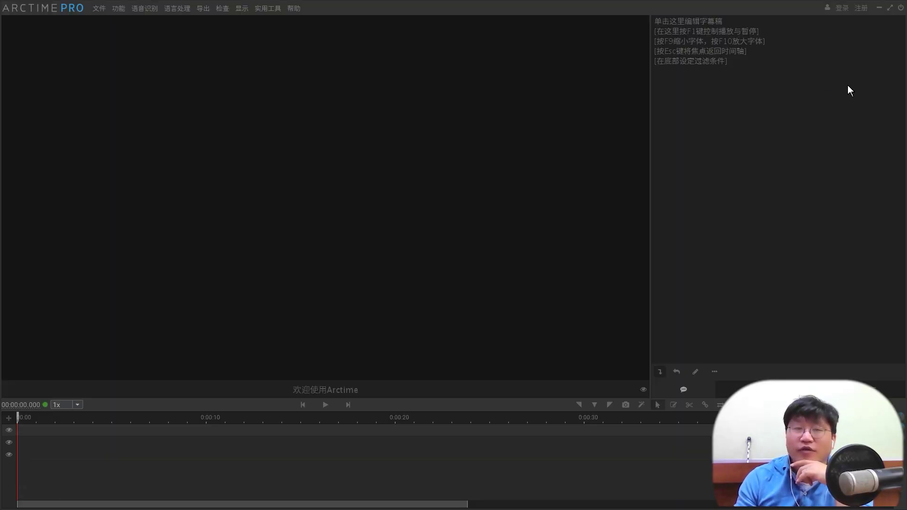
Import the news video and its subtitle text file as a single-language script, enabling preview editing and large text.
left_click_drag(387, 194, 389, 196)
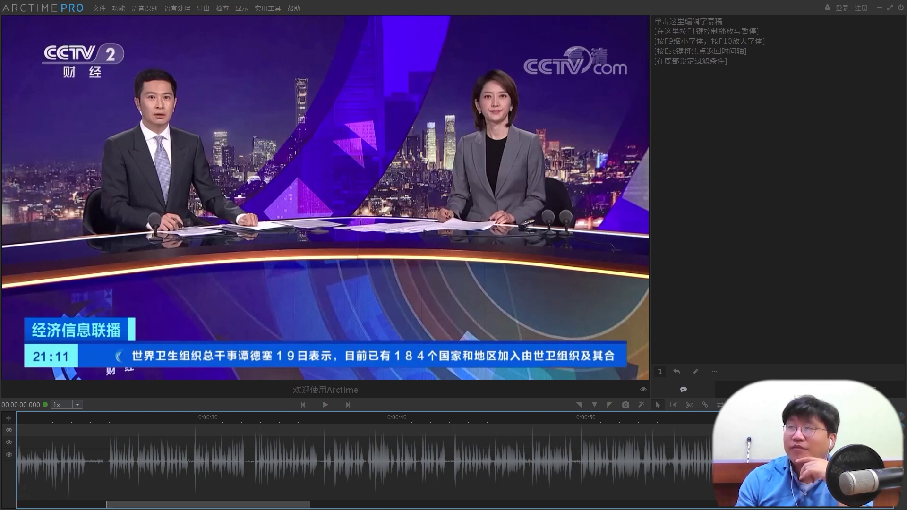
left_click_drag(505, 217, 393, 245)
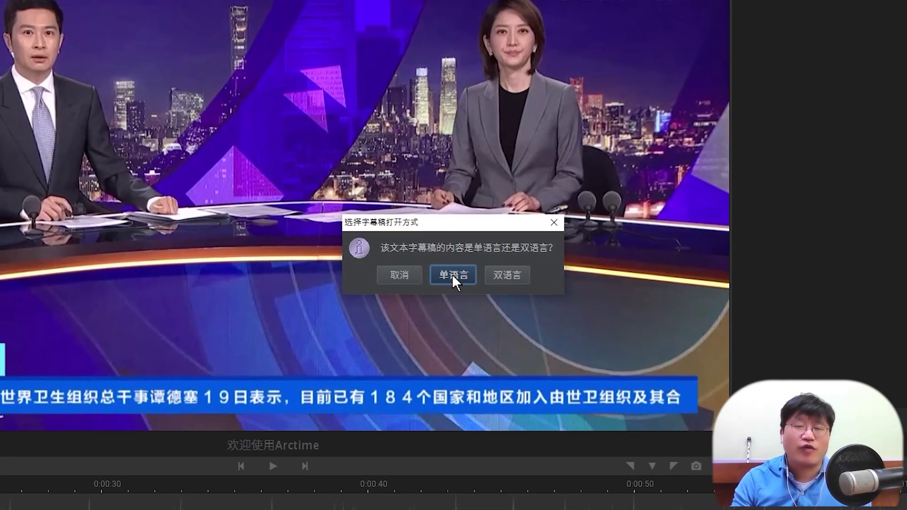
left_click(451, 272)
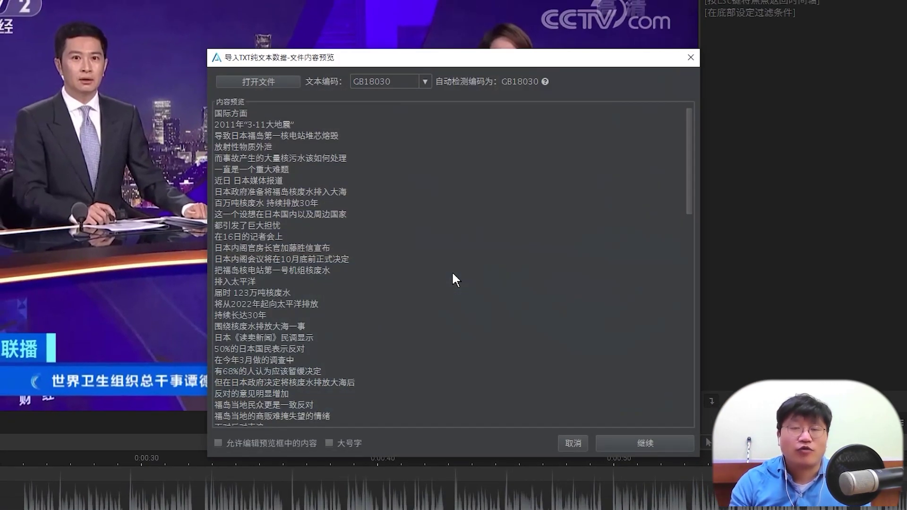
left_click(218, 442)
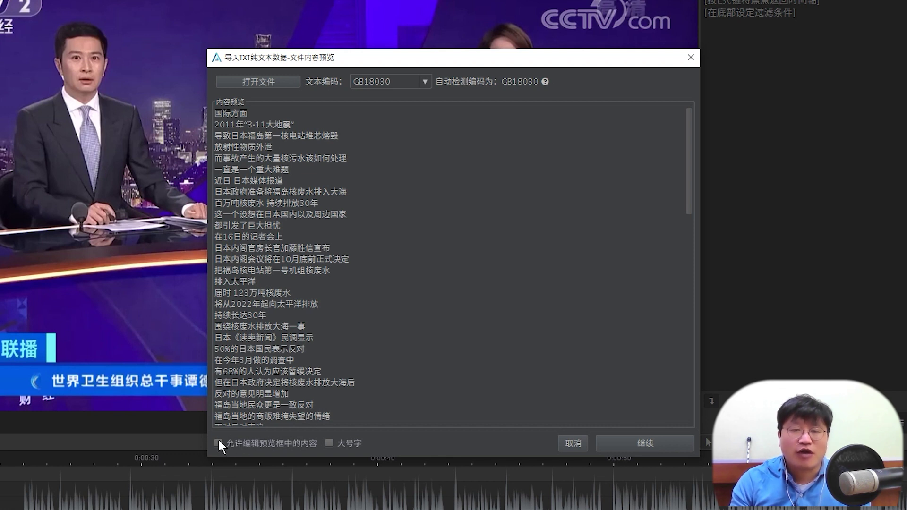
left_click(328, 443)
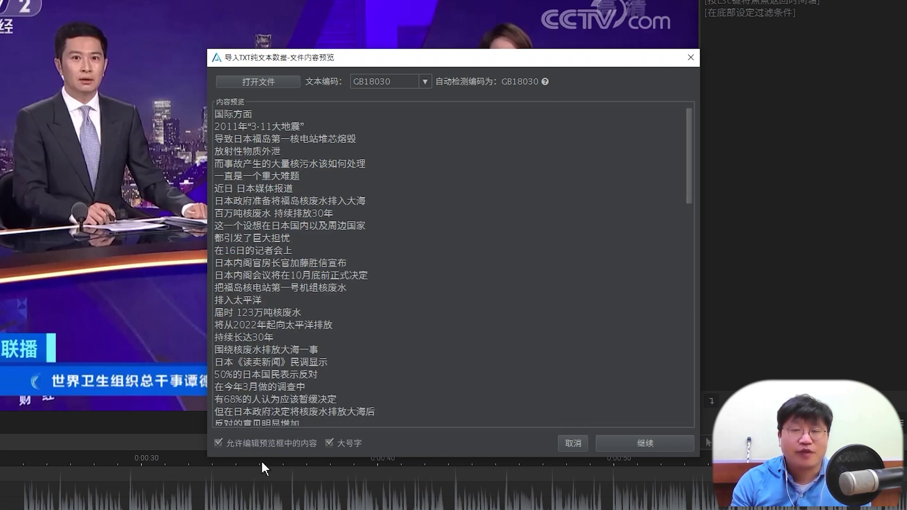
left_click(639, 443)
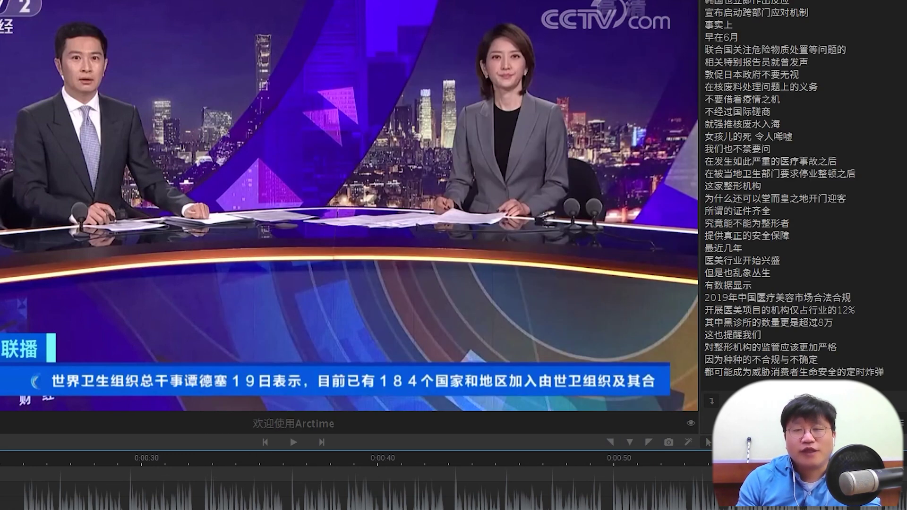
Edit the Yahei-1280x720 subtitle style, setting its font size to 70 and making the text bold.
left_click(821, 423)
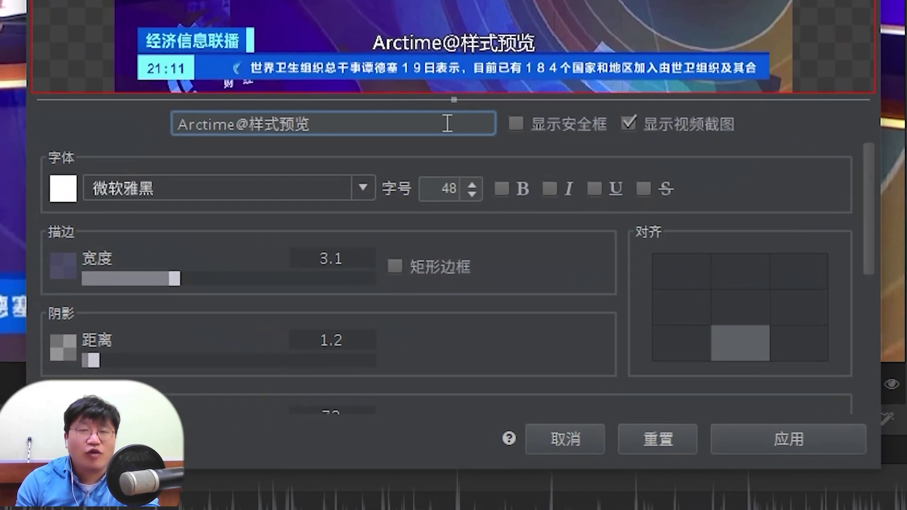
scroll(546, 126, "down", 5)
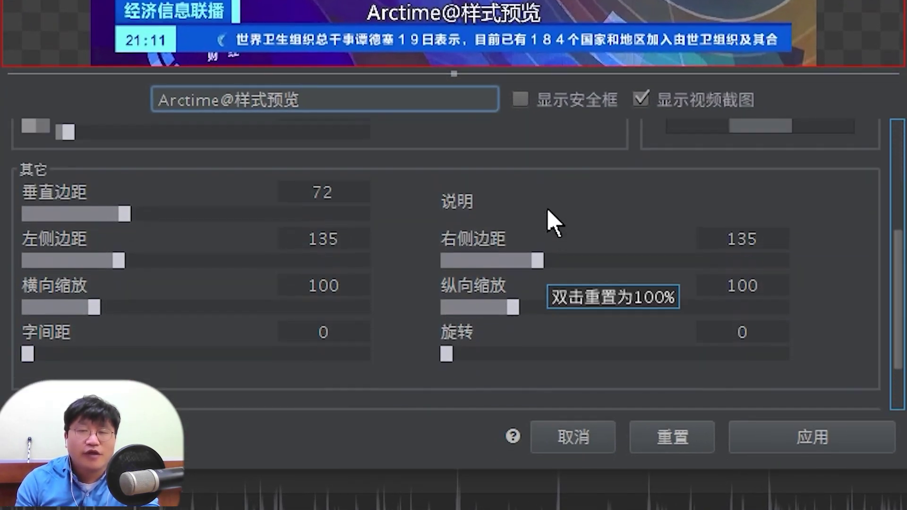
scroll(551, 227, "up", 3)
scroll(552, 247, "up", 2)
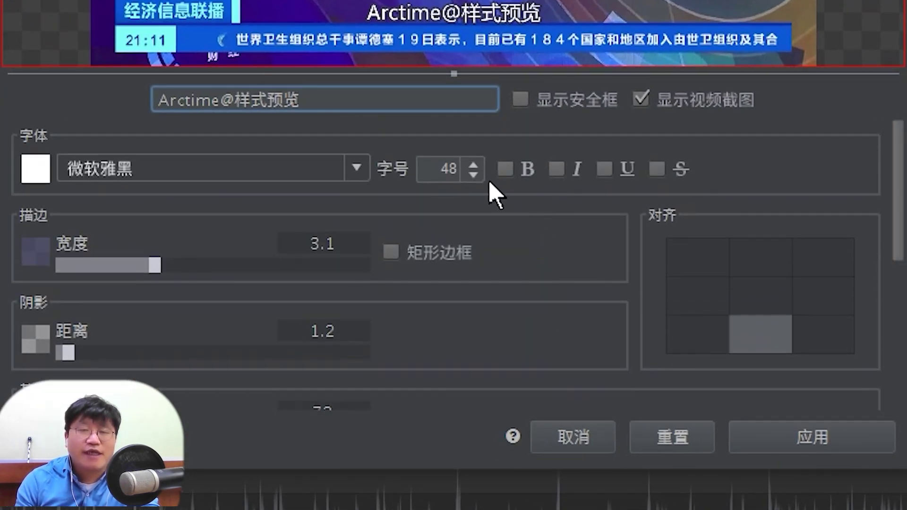
double_click(455, 163)
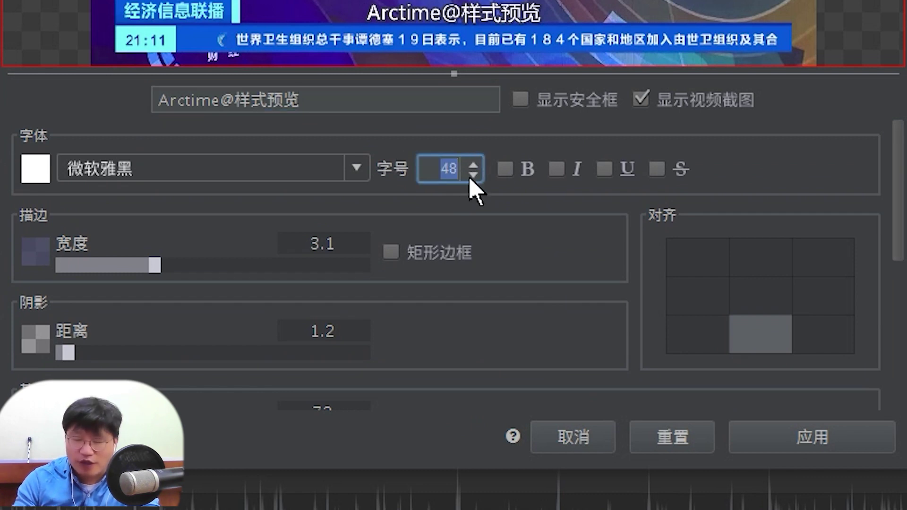
type("70")
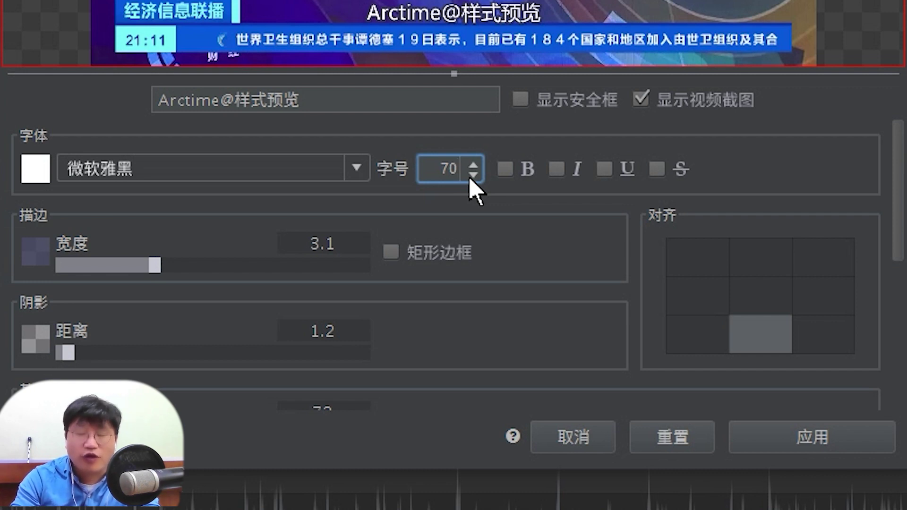
key("Return")
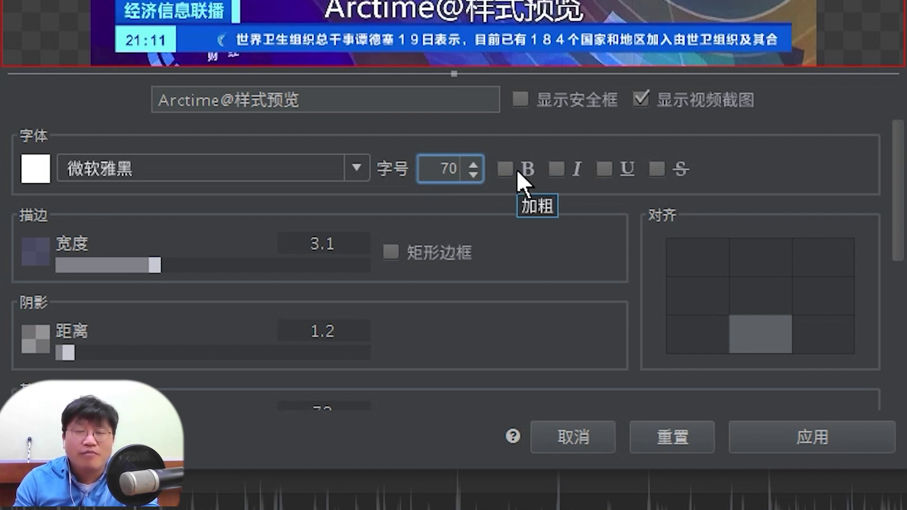
left_click(504, 171)
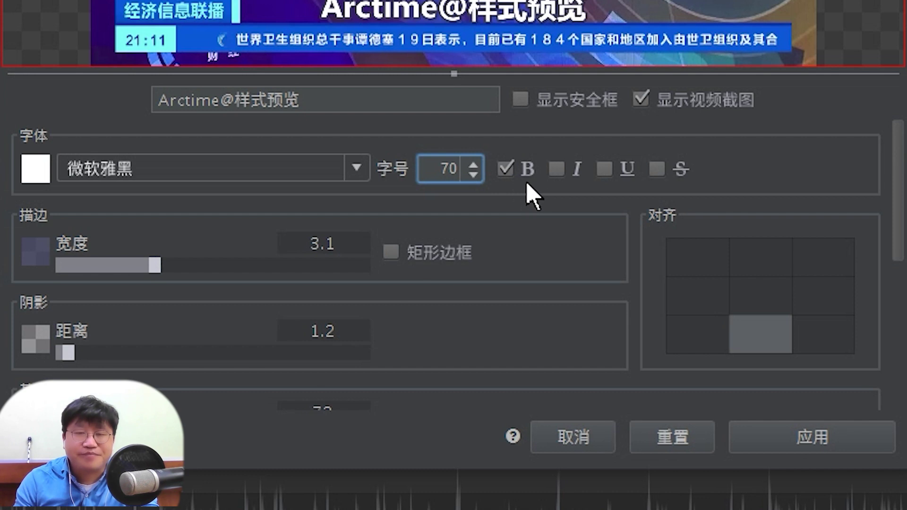
left_click(551, 171)
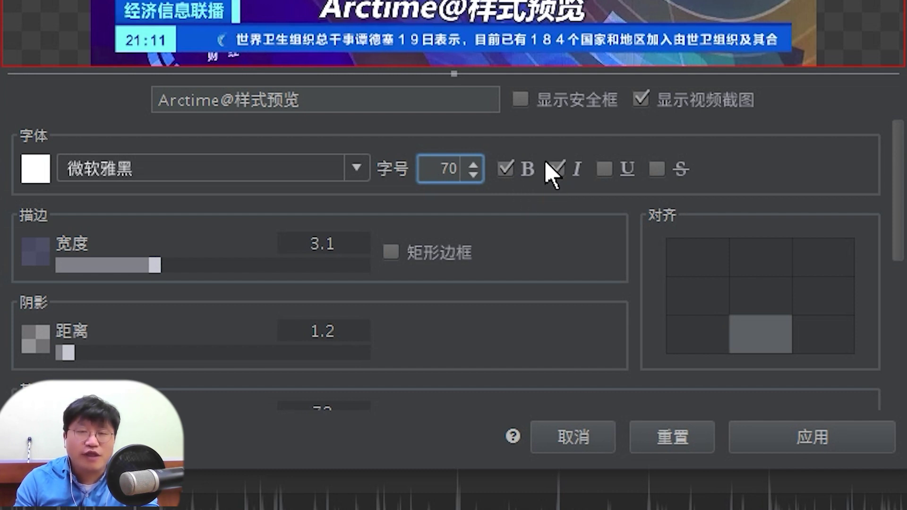
left_click(548, 166)
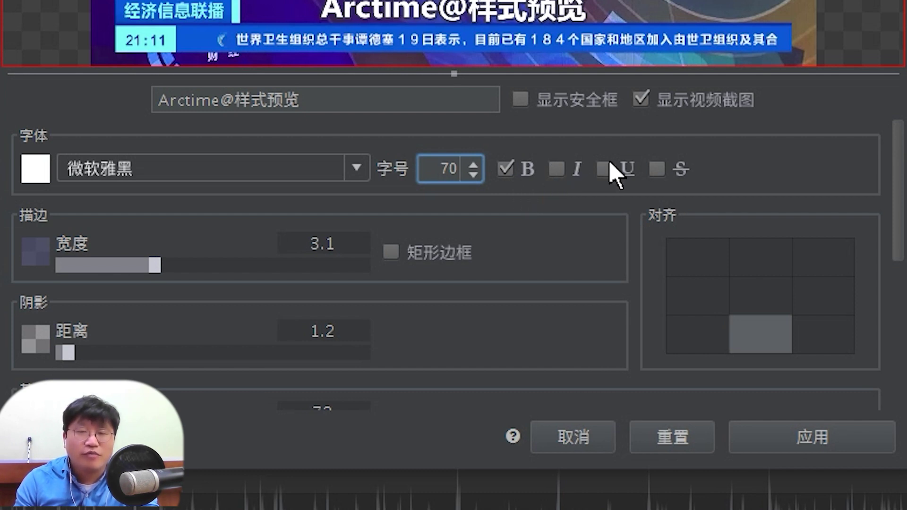
Set the subtitle outline colour to black (000000) and its width to 10.
left_click(31, 252)
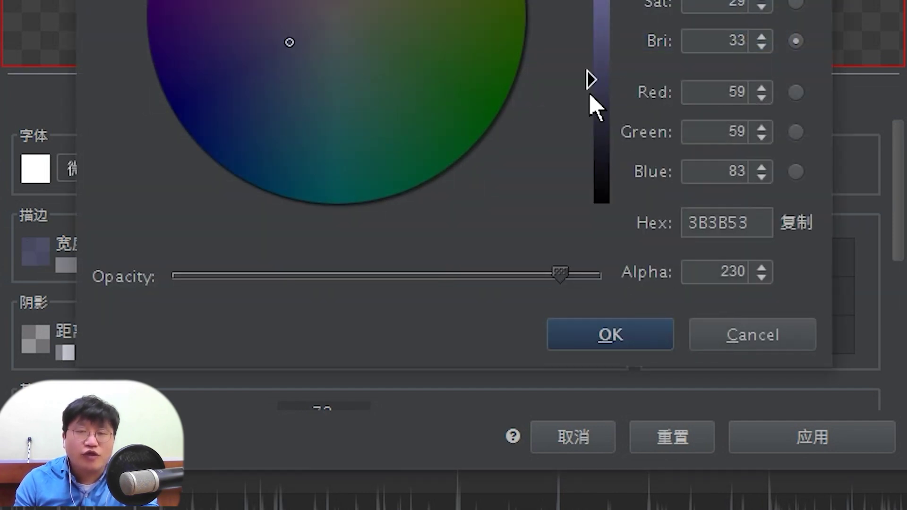
left_click_drag(588, 71, 592, 226)
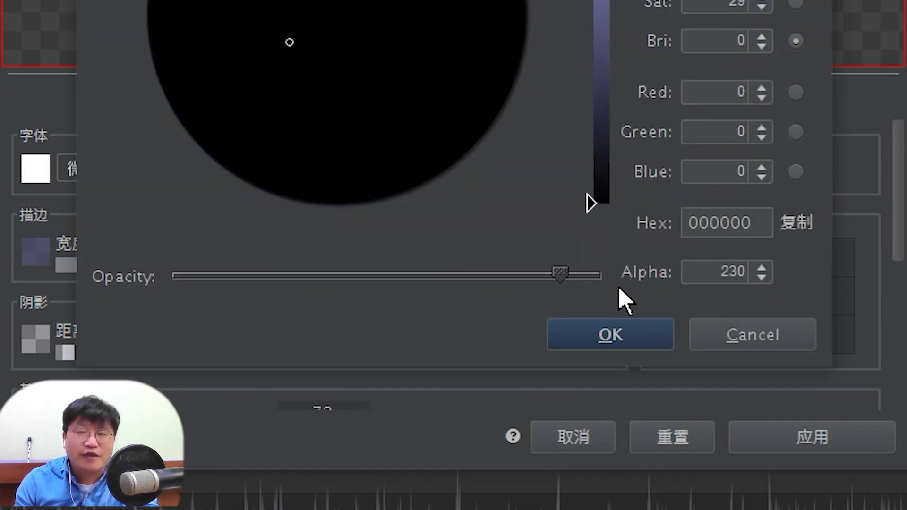
left_click(617, 337)
left_click_drag(331, 245, 213, 253)
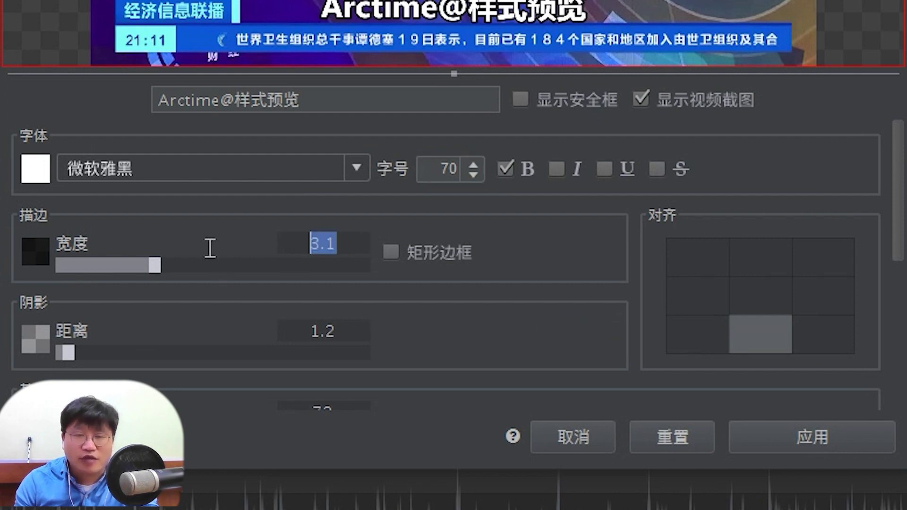
type("10")
key("Return")
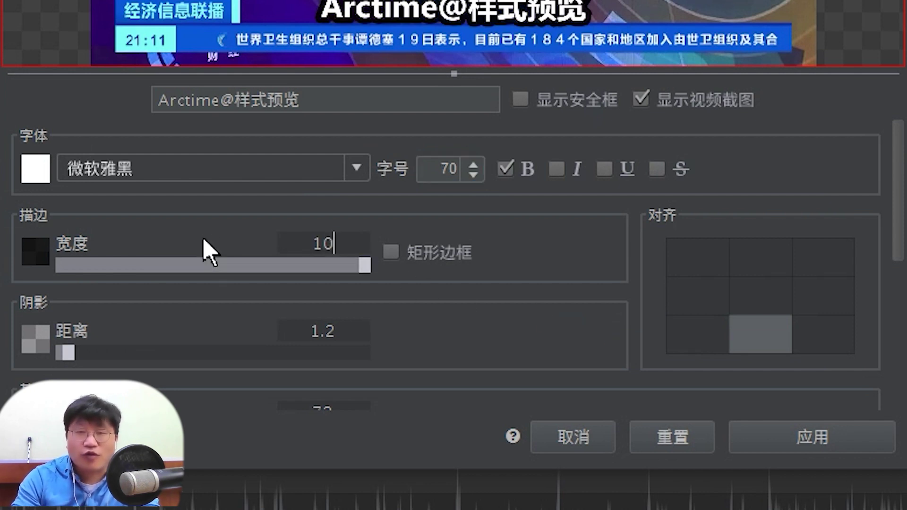
Set the shadow distance to 0 and the vertical margin to about 16.4, and apply the style.
left_click_drag(69, 353, 53, 371)
scroll(477, 265, "down", 2)
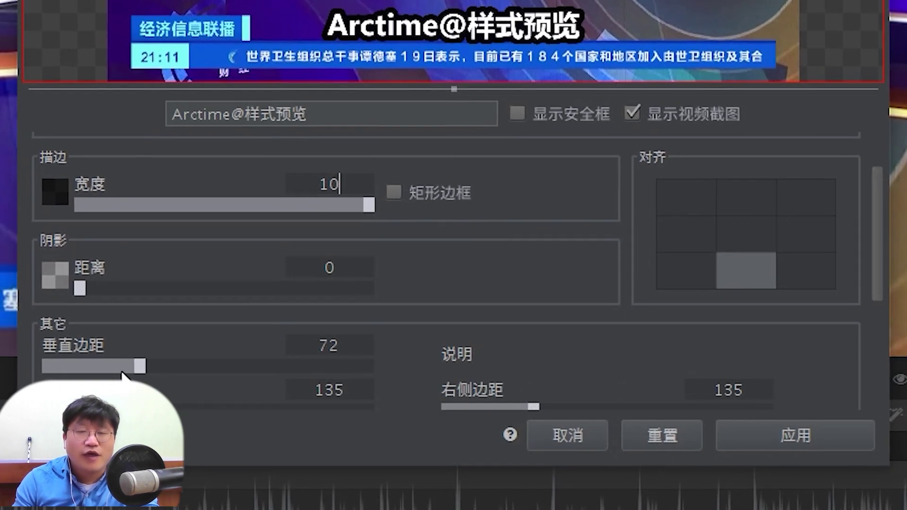
left_click_drag(139, 365, 169, 363)
left_click_drag(237, 364, 169, 364)
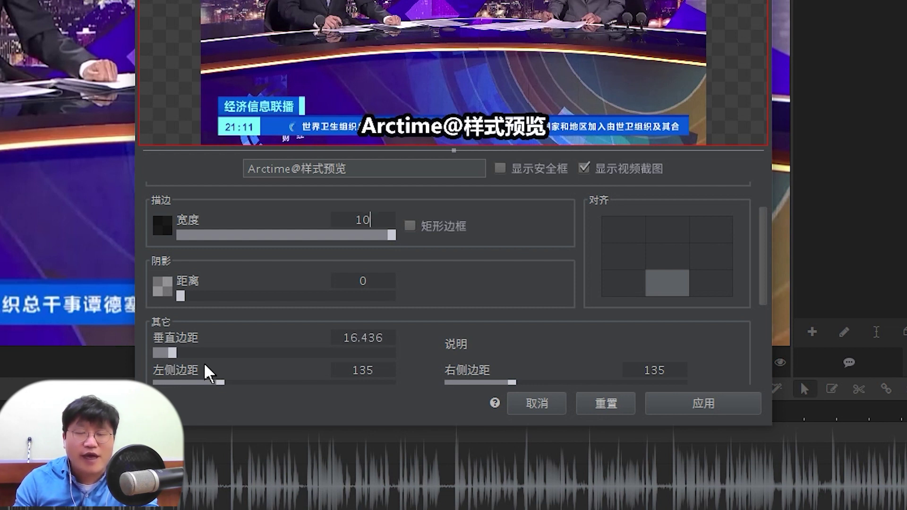
left_click(712, 405)
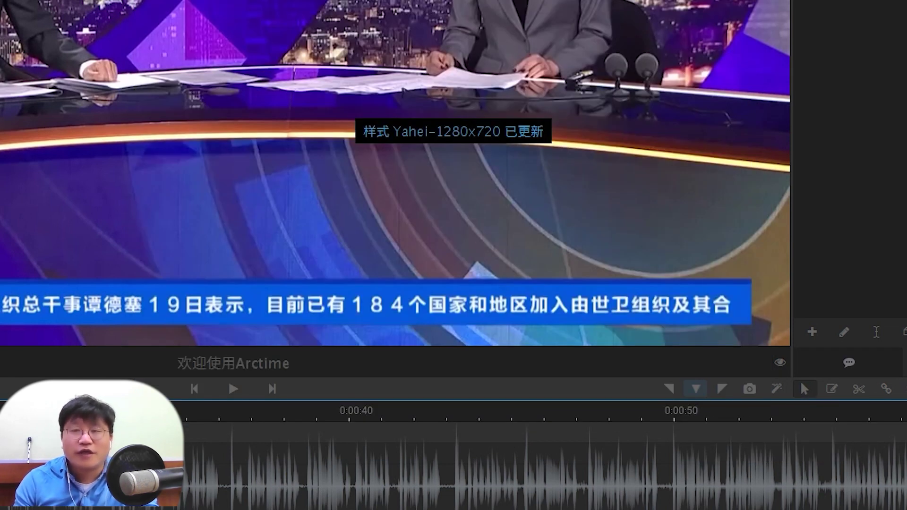
Assign the Yahei-1280x720 style to group 1, unify all its subtitle blocks with it, and return to the subtitle script.
left_click(904, 362)
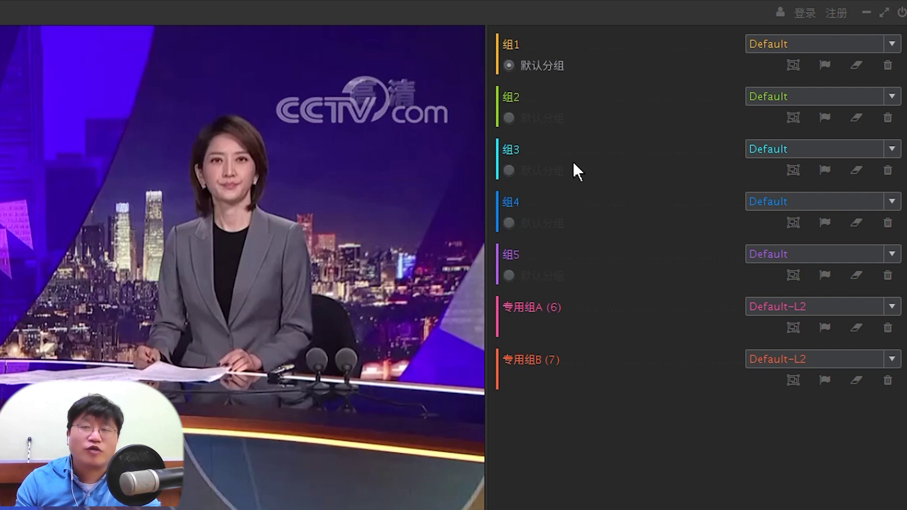
left_click(892, 44)
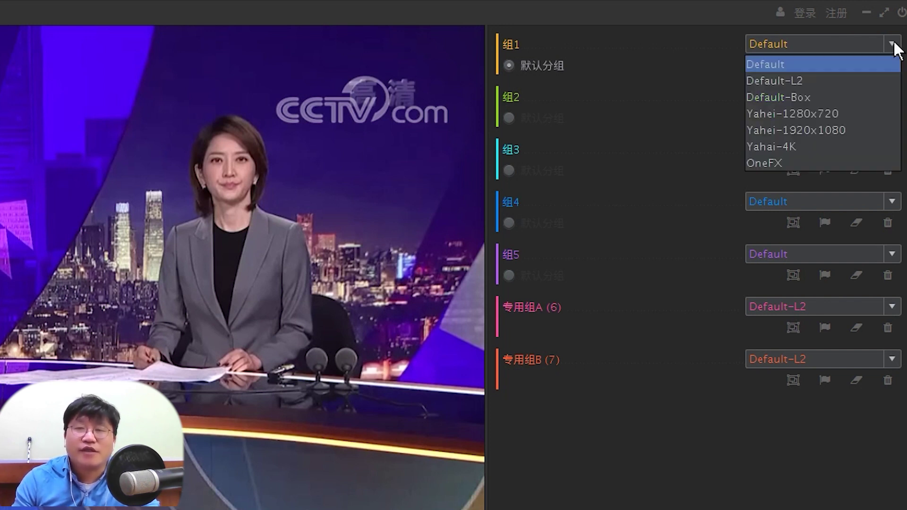
left_click(831, 117)
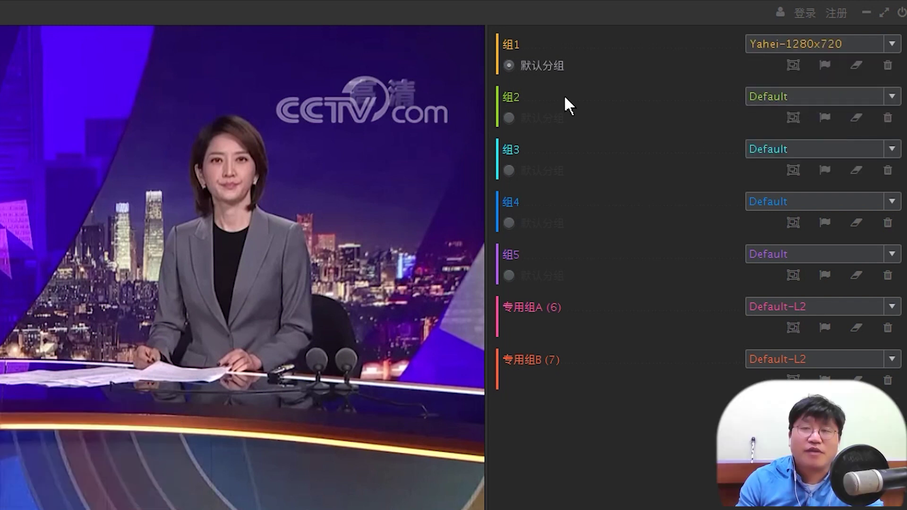
left_click(823, 62)
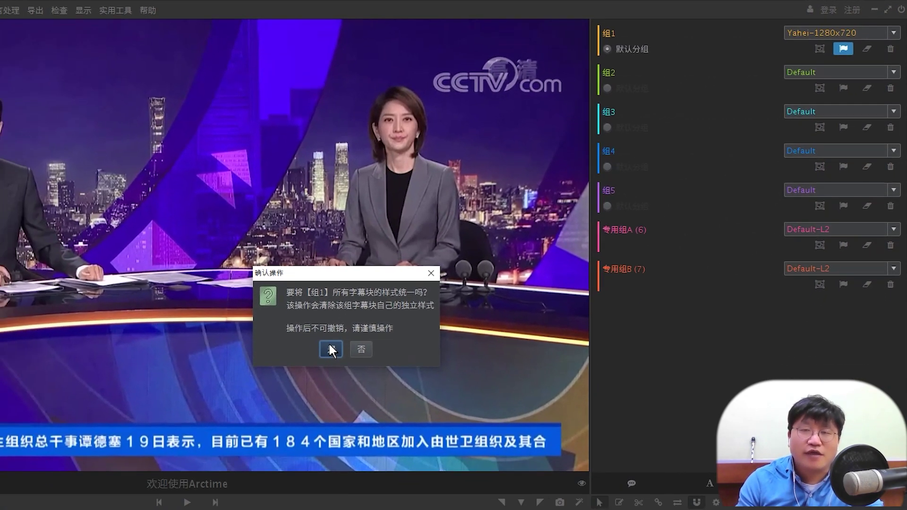
left_click(330, 349)
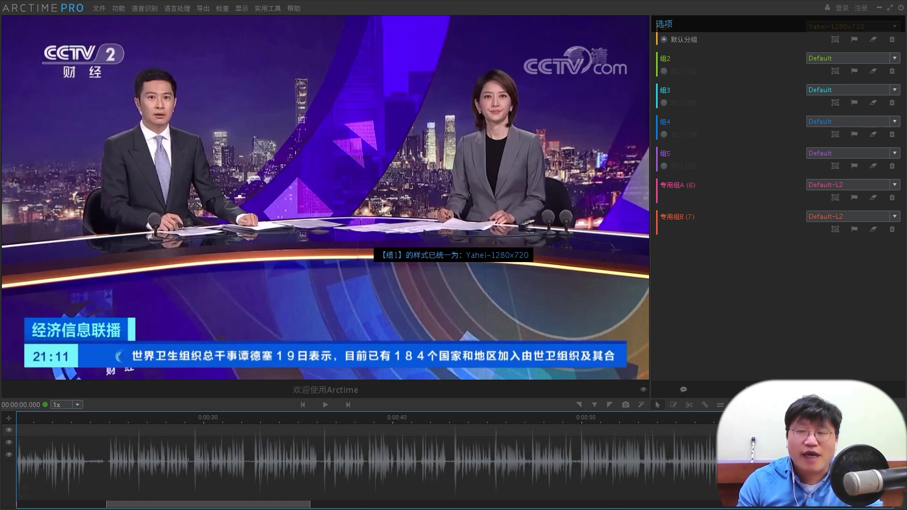
left_click(684, 390)
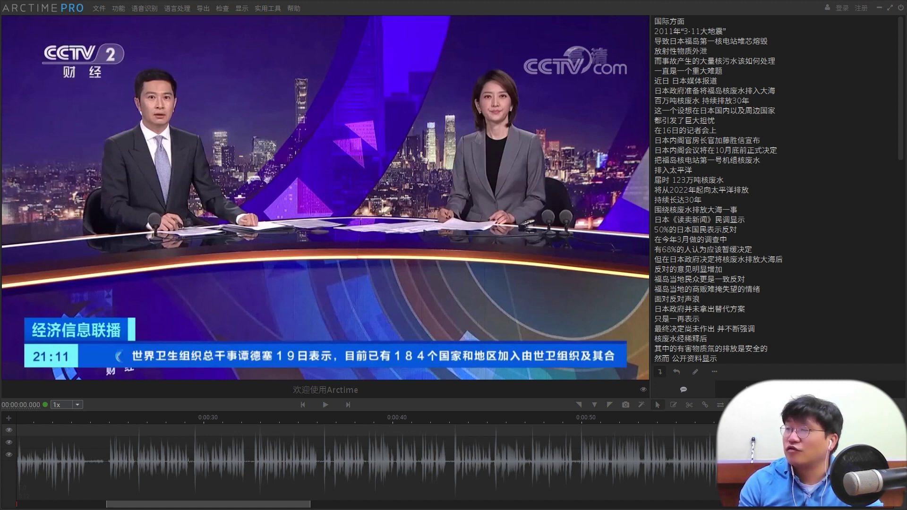
Switch to the Word transcript and start saving it as plain text (*.txt) under the name 2020us10월9강-방사능오염수와성형.
key("alt+Tab")
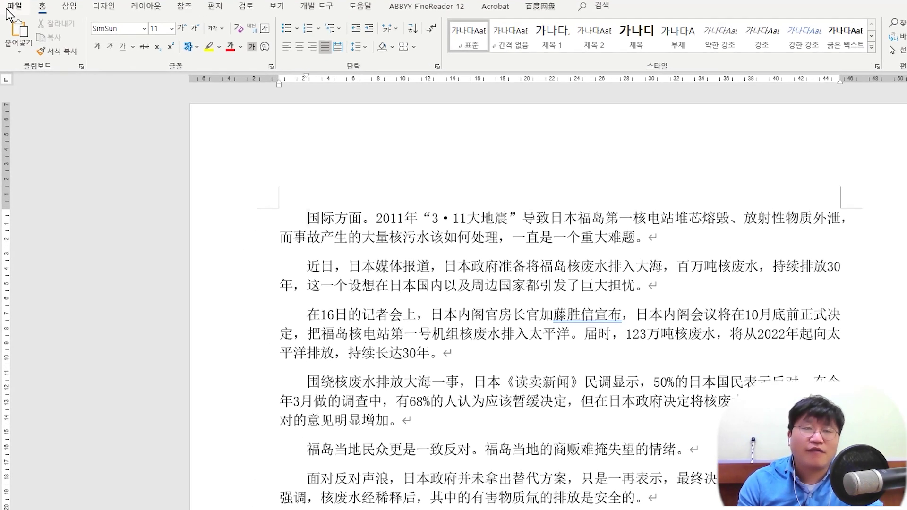
left_click(13, 23)
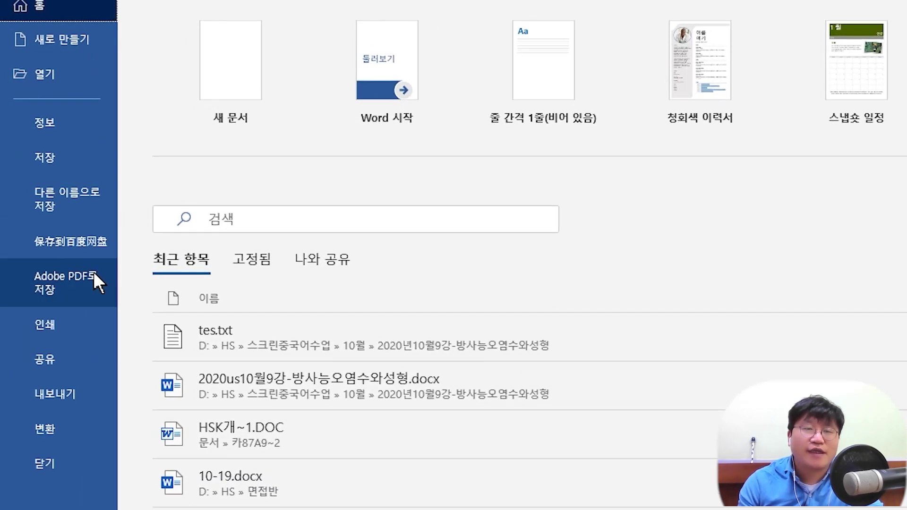
left_click(73, 199)
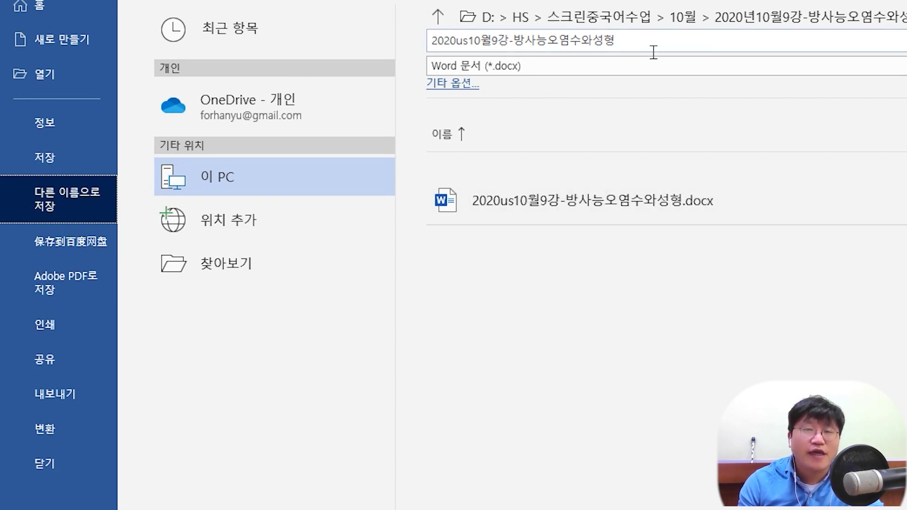
left_click(583, 67)
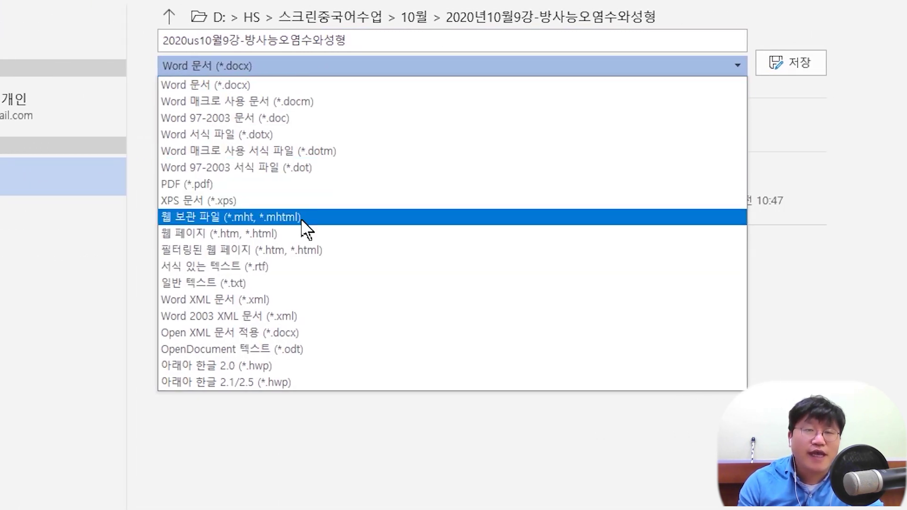
left_click(295, 282)
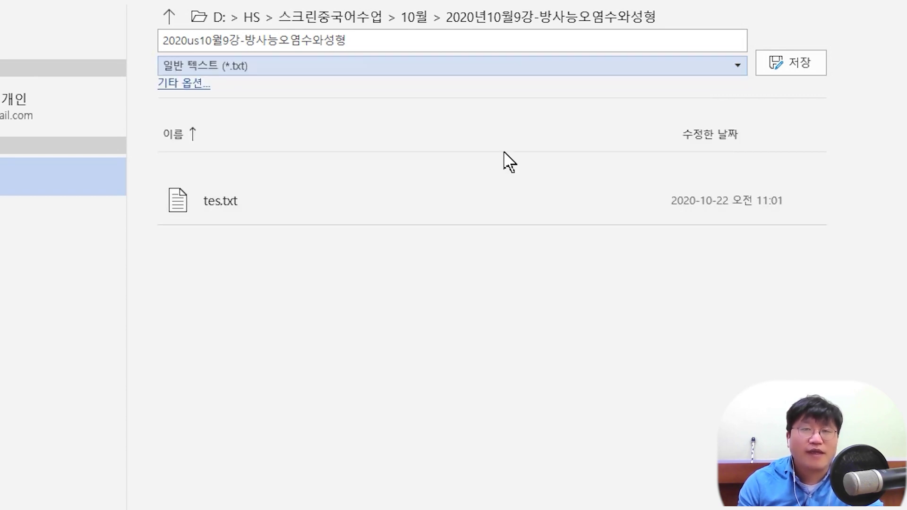
left_click(798, 63)
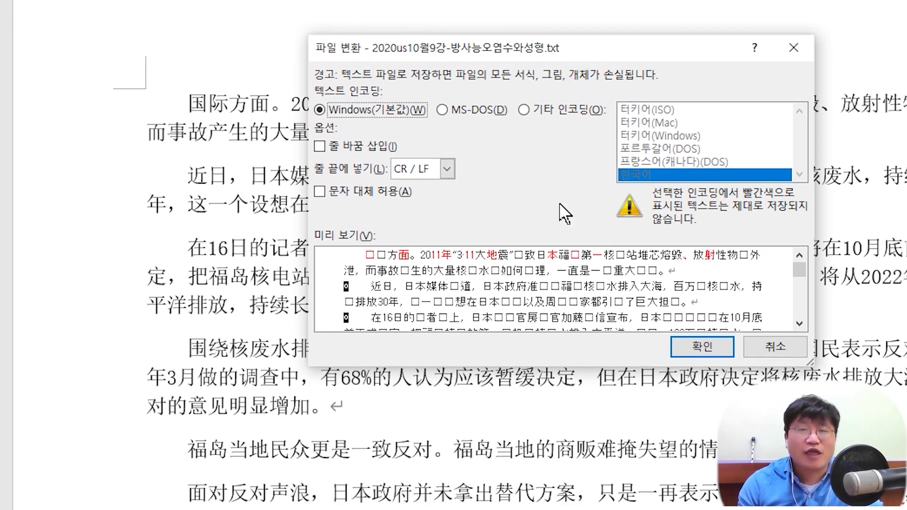
Try other encodings for the text conversion, Simplified Chinese GB2312-80 and GB2312, and cancel the conversion.
left_click(531, 112)
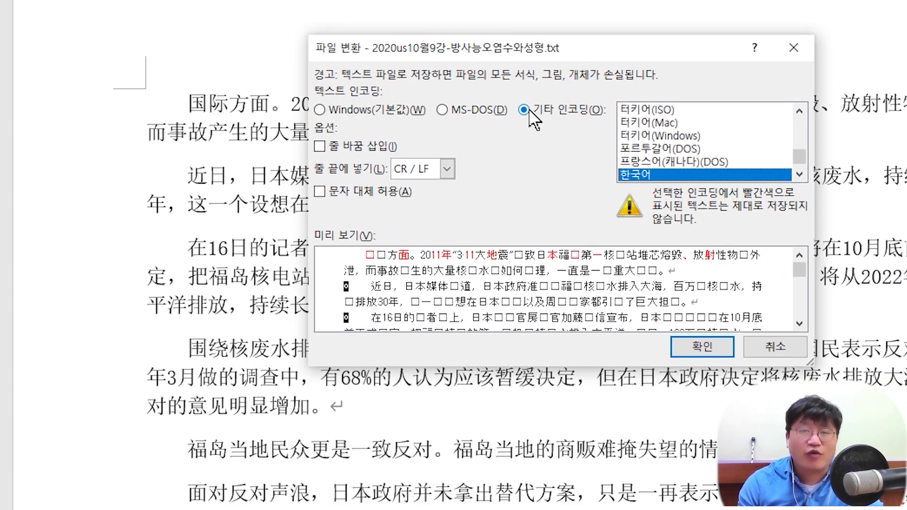
scroll(713, 161, "up", 4)
scroll(715, 168, "up", 2)
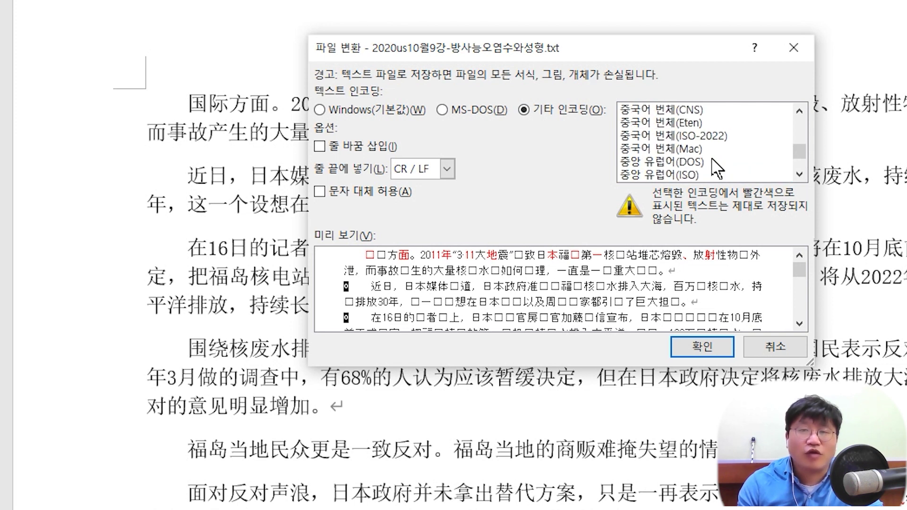
scroll(717, 169, "up", 2)
scroll(716, 167, "up", 1)
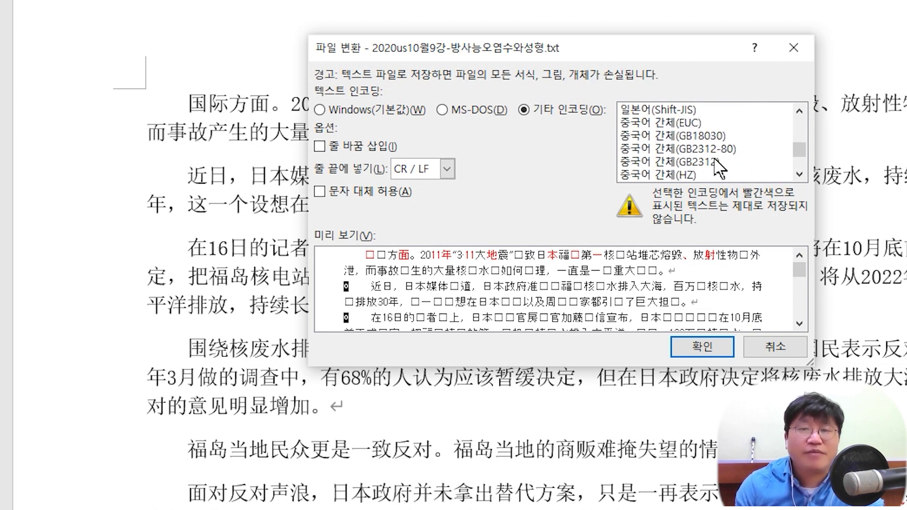
left_click(700, 150)
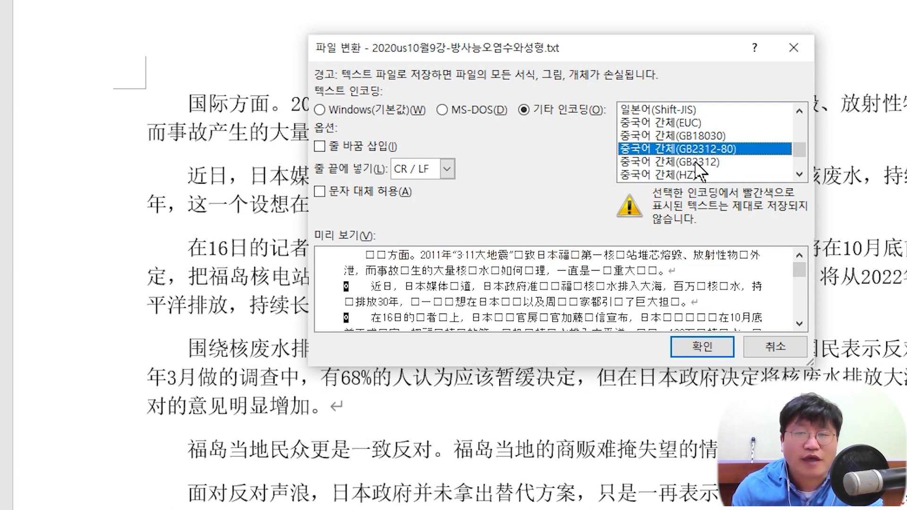
left_click(695, 161)
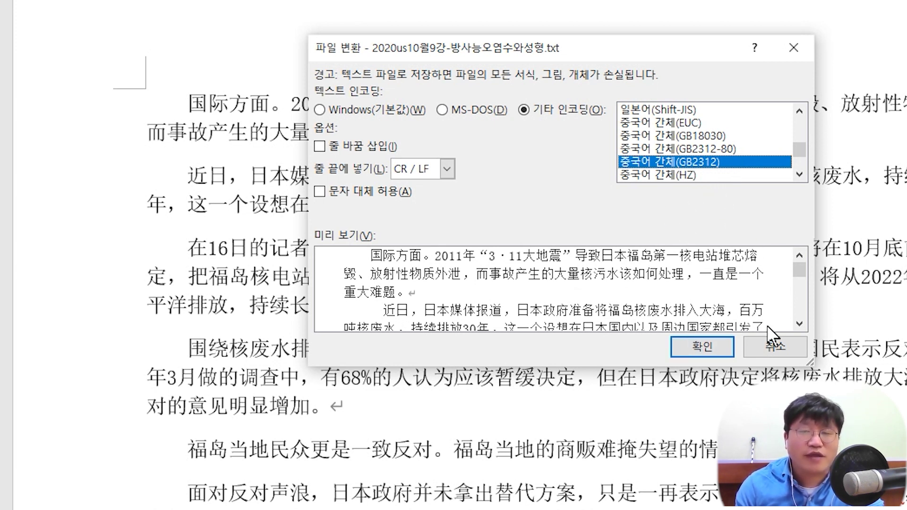
left_click(774, 346)
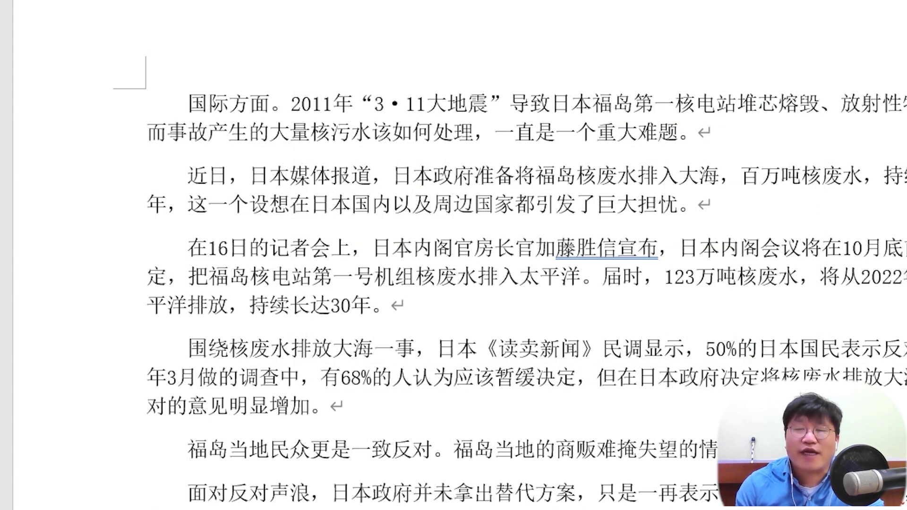
Leave the Word document without saving its changes and switch back to Arctime Pro.
key("alt+F4")
left_click(564, 266)
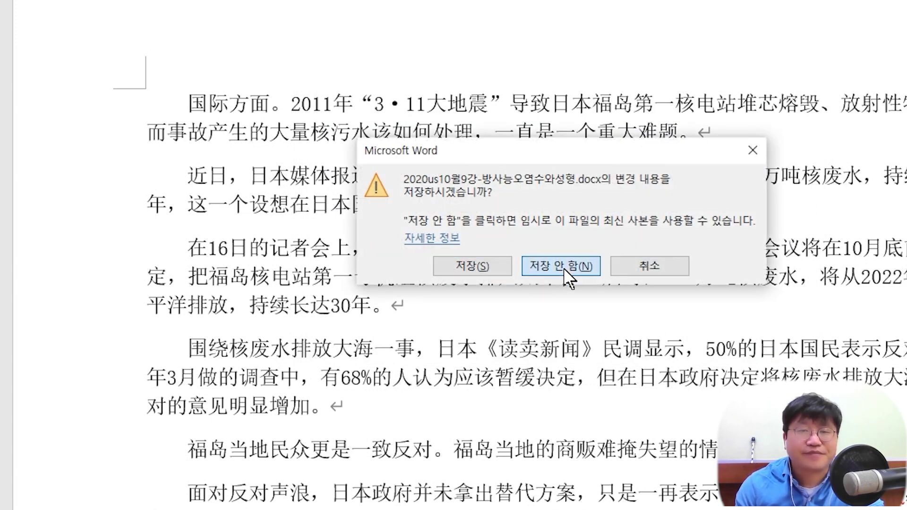
left_click(752, 150)
Play the opening seconds of the video from the beginning to check its sound, and return the playhead to 00:00:00.000.
scroll(565, 337, "down", 15)
scroll(564, 337, "up", 15)
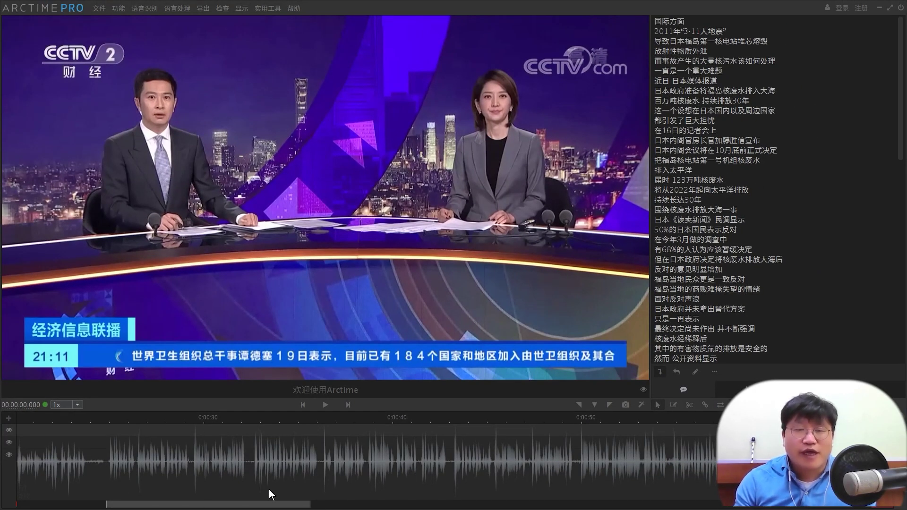
left_click_drag(268, 505, 178, 505)
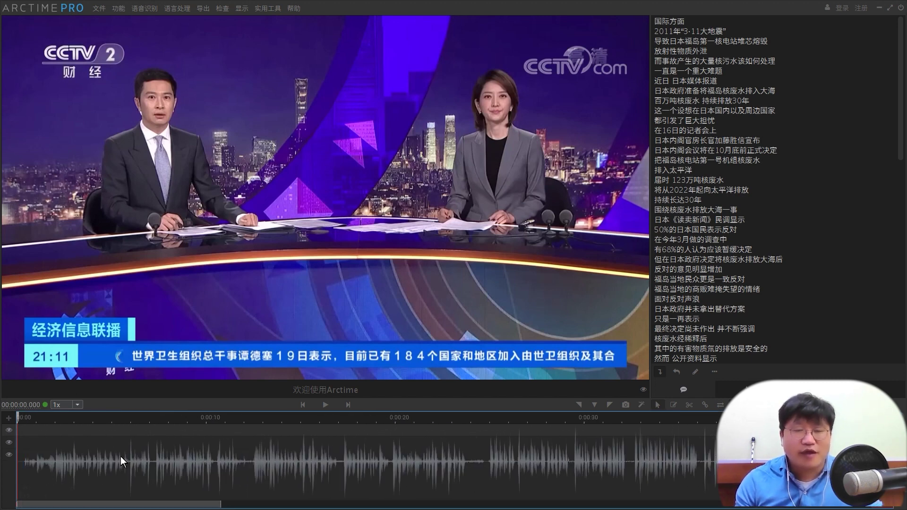
key("space")
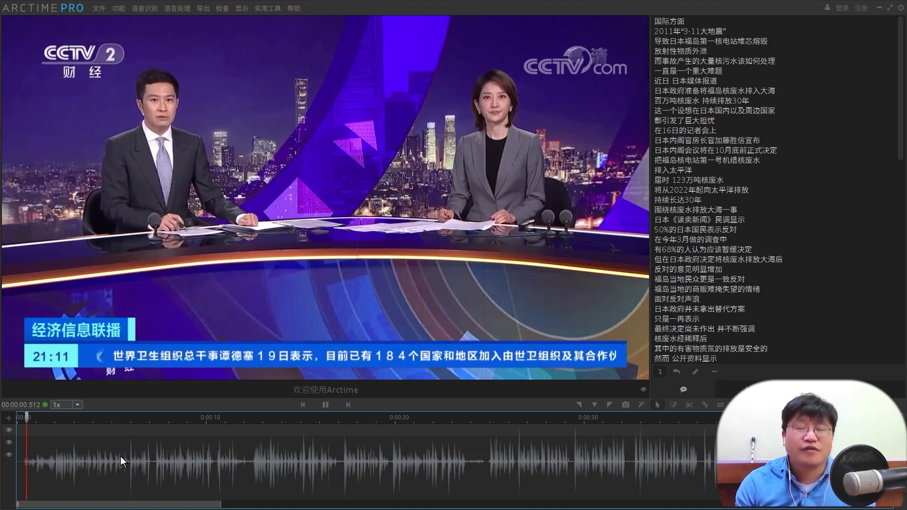
key("Down")
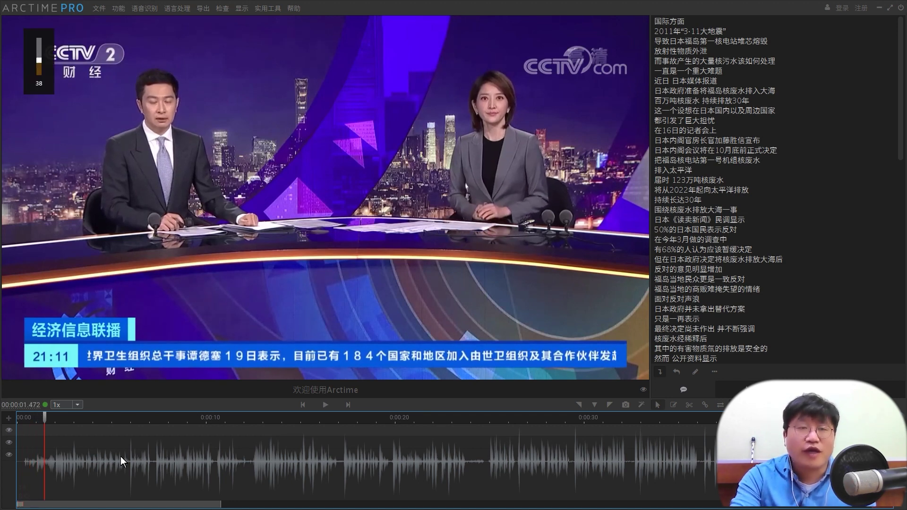
key("Up")
key("space")
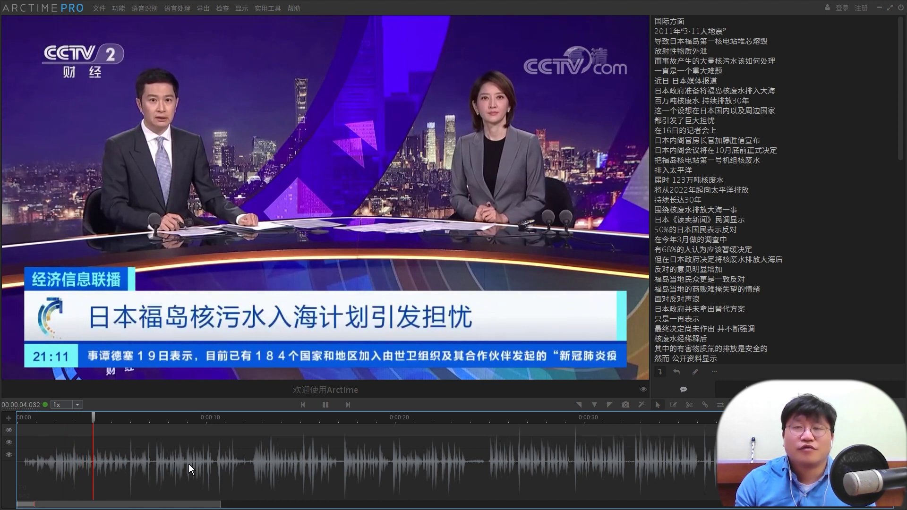
key("space")
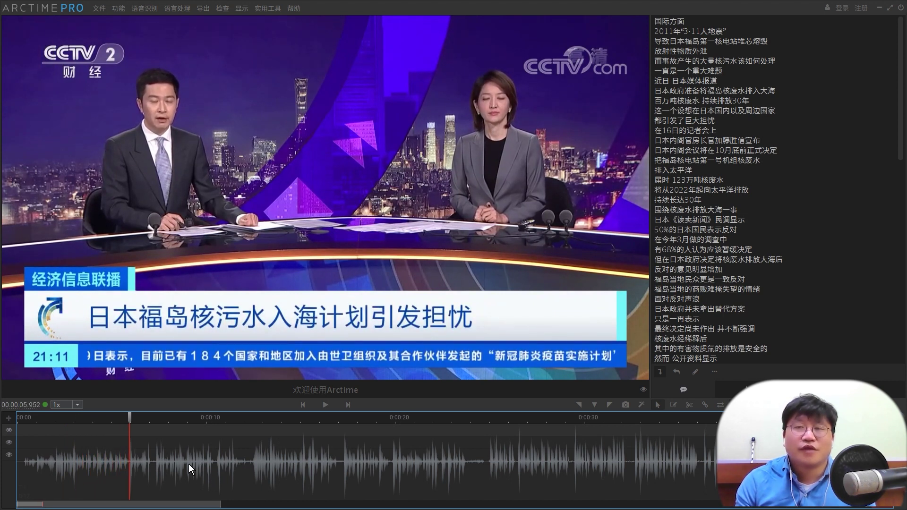
left_click_drag(130, 415, 3, 428)
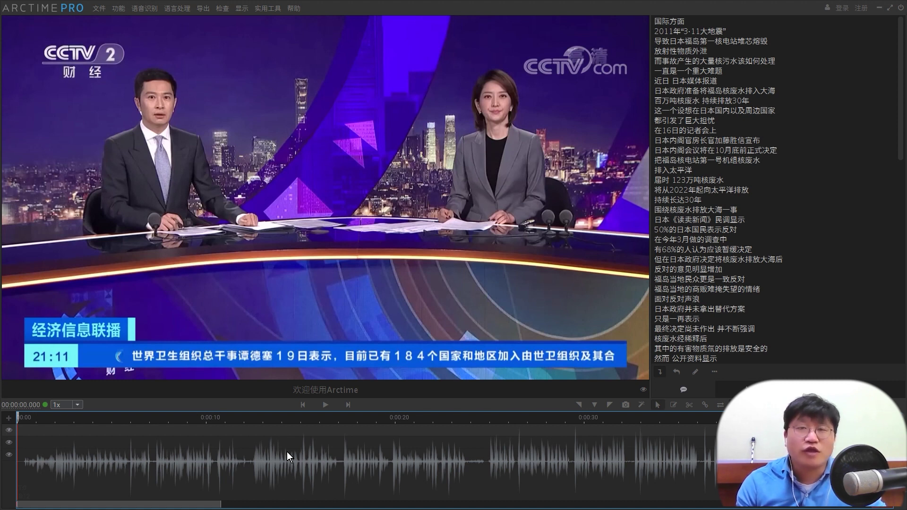
Turn on subtitle-adding mode and, during playback from the start, place the script lines from 国际方面 through 都引发了巨大担忧 in time with the speech.
key("Tab")
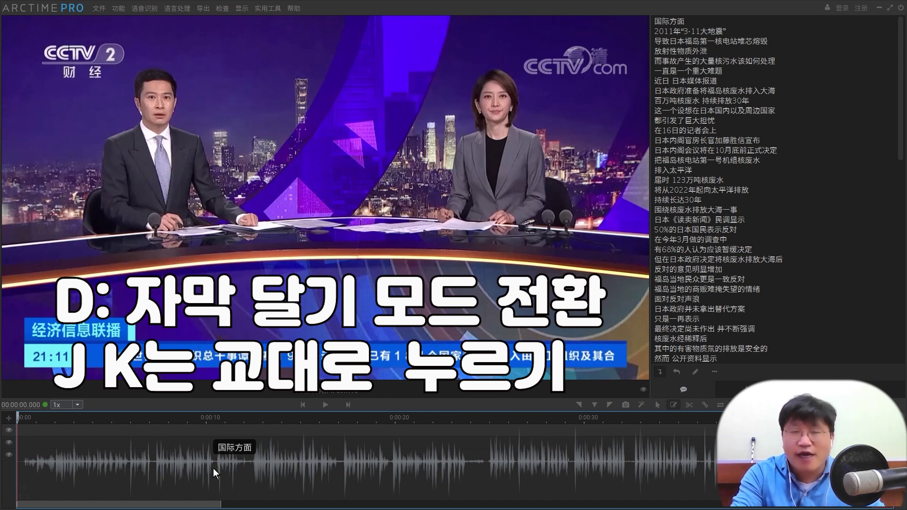
key("space")
key("j")
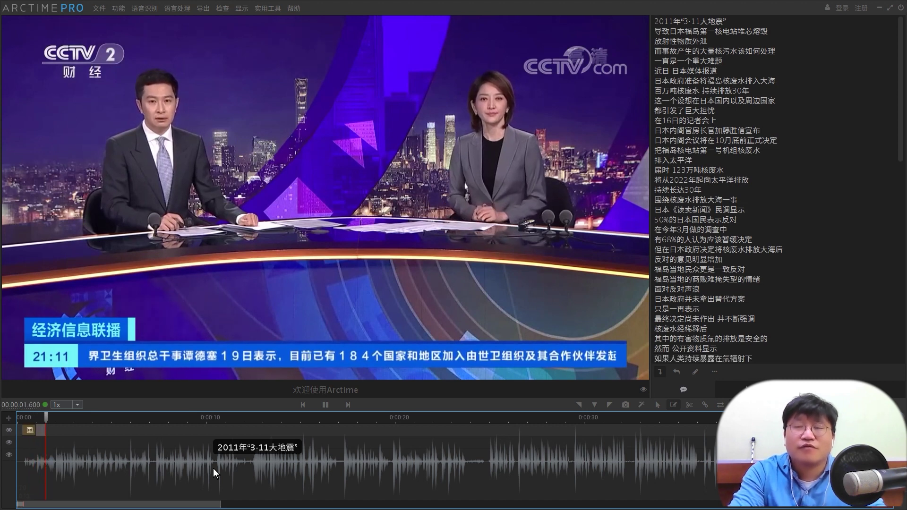
key("j")
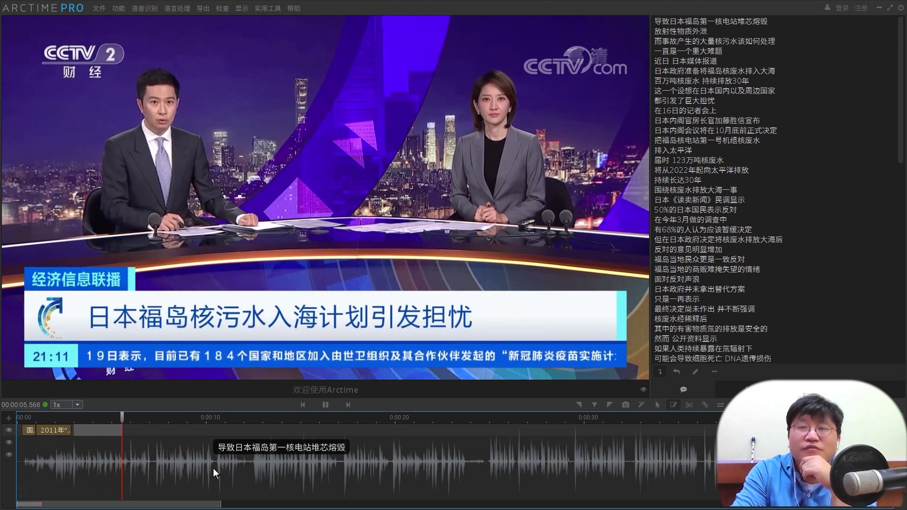
key("j")
key("j")
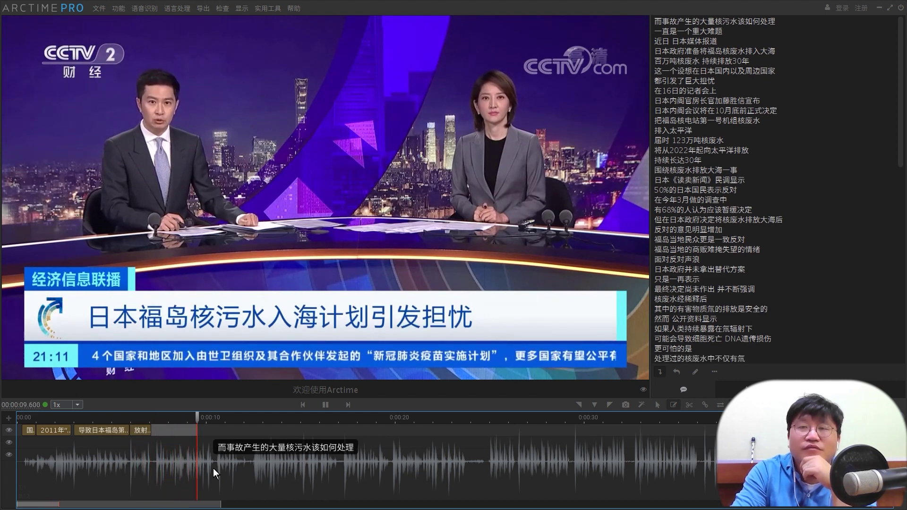
key("j")
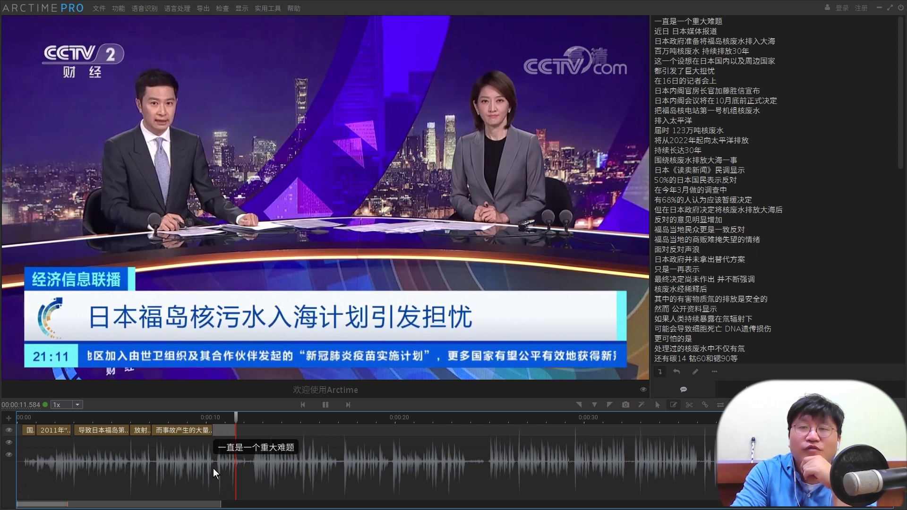
key("j")
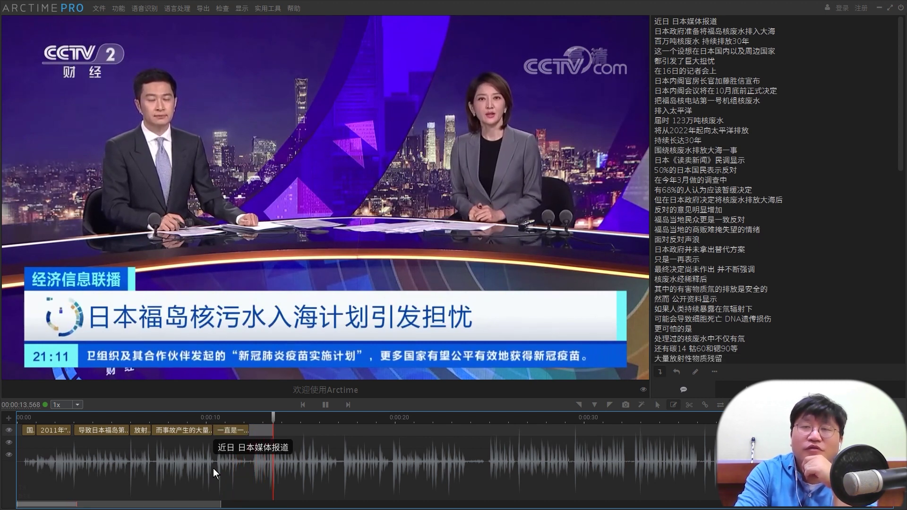
key("j")
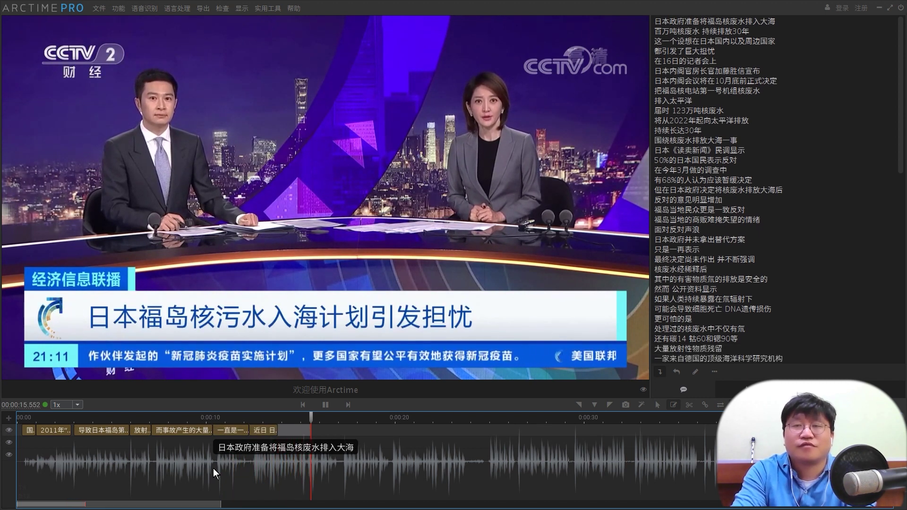
key("j")
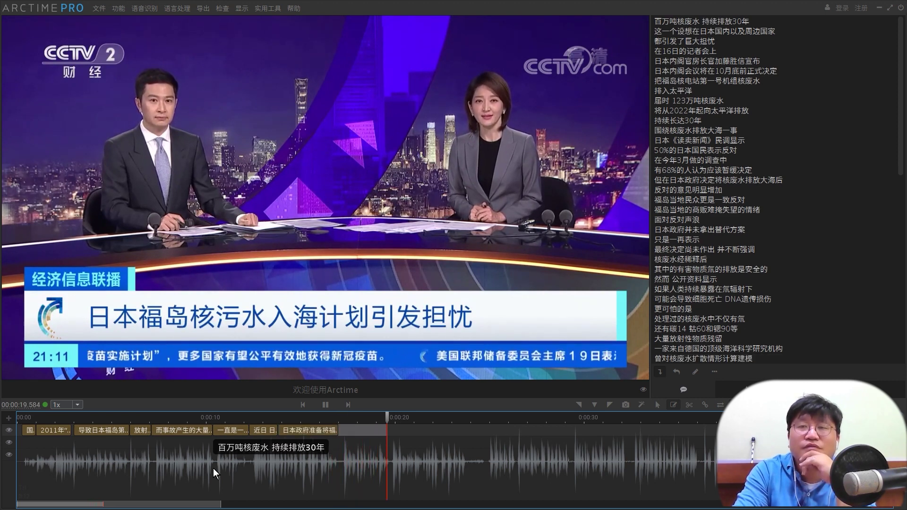
key("j")
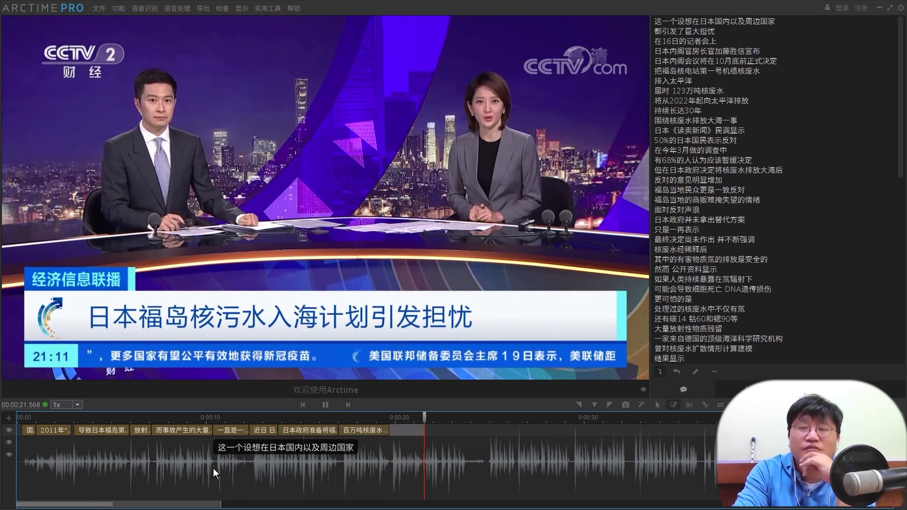
key("j")
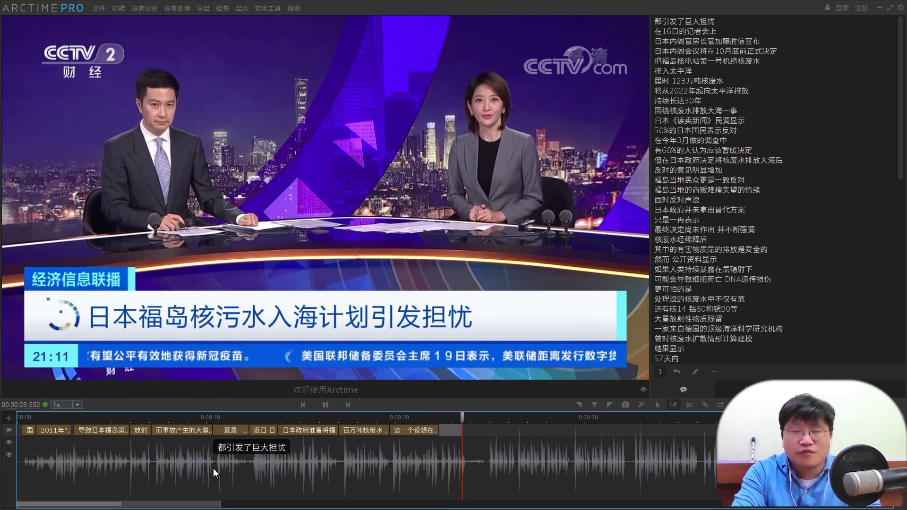
key("j")
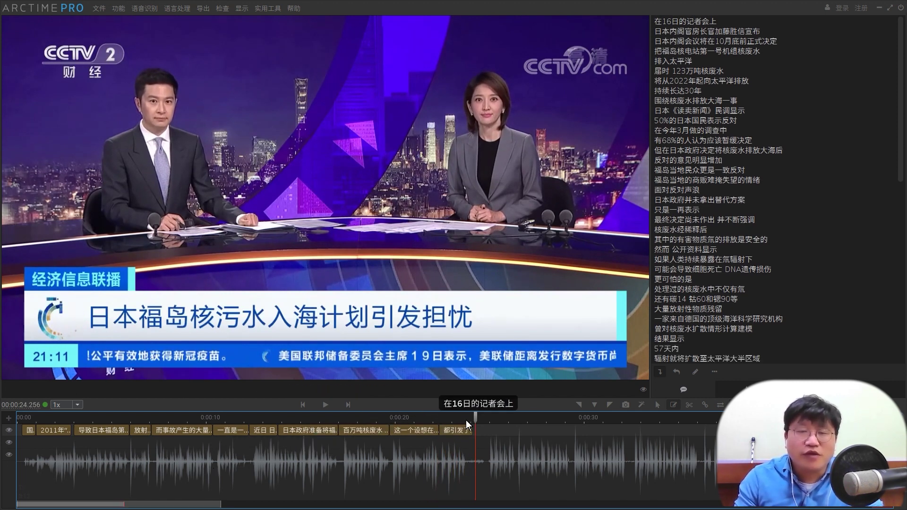
Replay the video from the start to check the placed subtitles' style and timing, pausing at the line 一直是一个重大难题.
left_click(72, 458)
left_click(18, 454)
key("space")
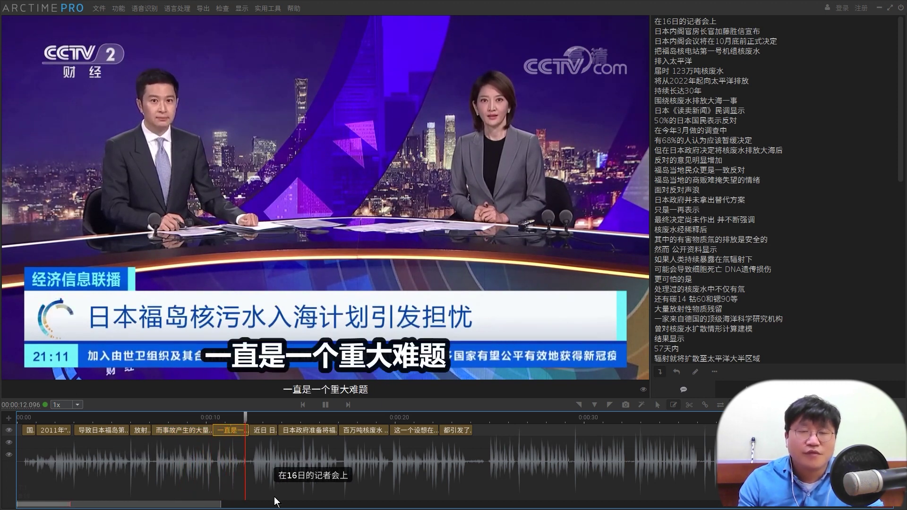
key("space")
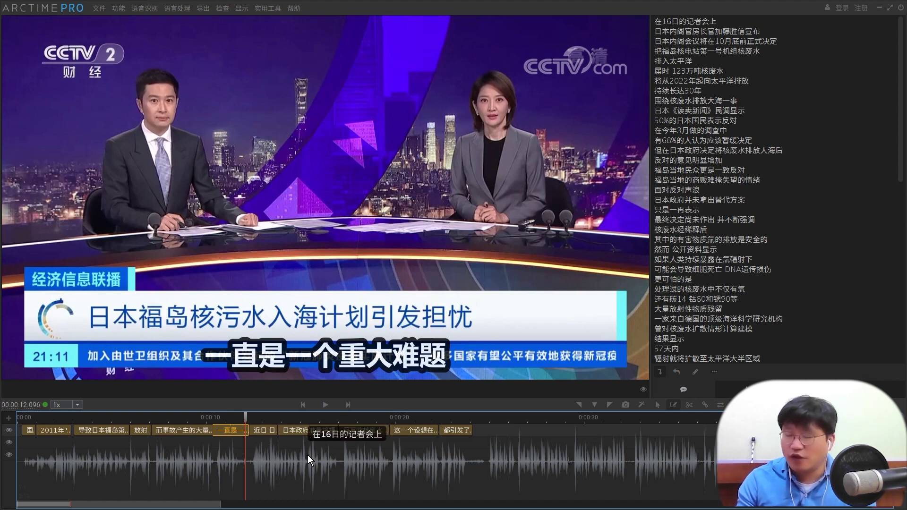
scroll(307, 453, "up", 5)
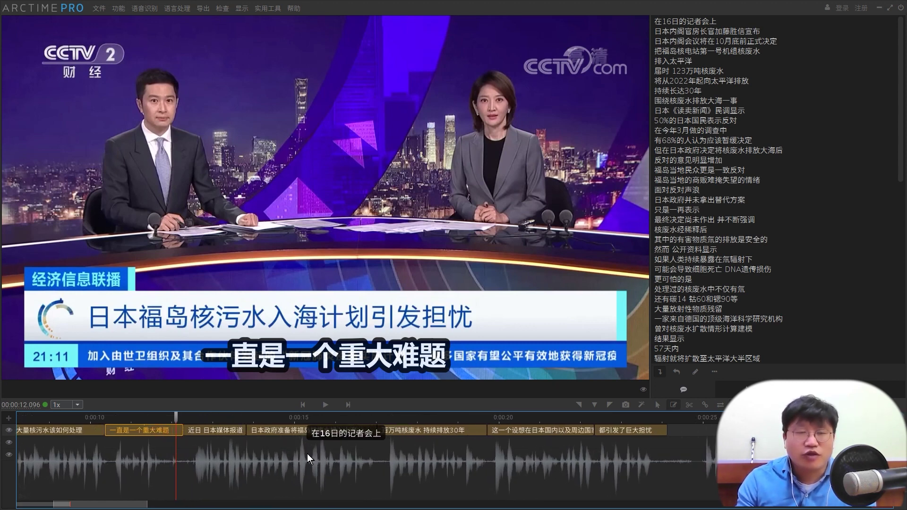
scroll(307, 453, "up", 3)
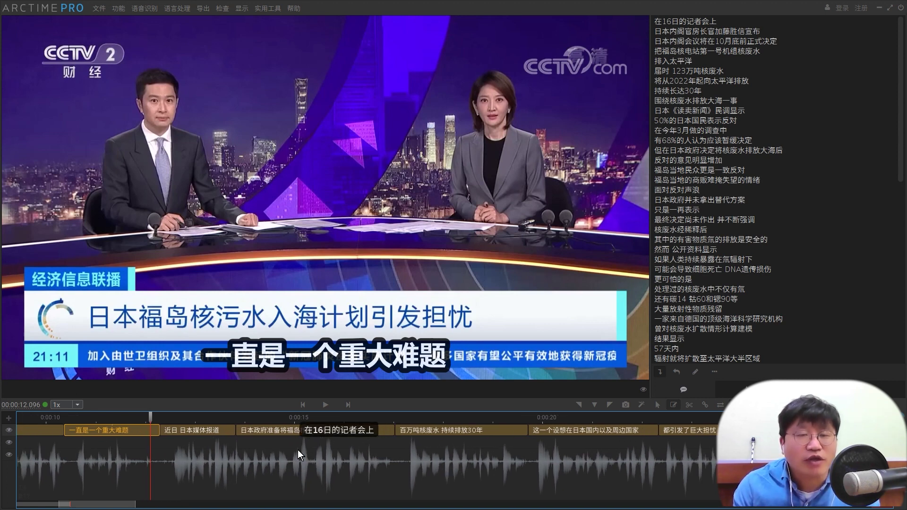
Extend the subtitle 一直是一个重大难题 to the start of 近日 日本媒体报道, and replay from about 00:00:10.8 to check the placed lines.
left_click(174, 430)
mouse_move(161, 429)
left_mouse_down()
mouse_move(171, 428)
mouse_move(163, 428)
left_mouse_up()
left_click(156, 430)
left_click(88, 419)
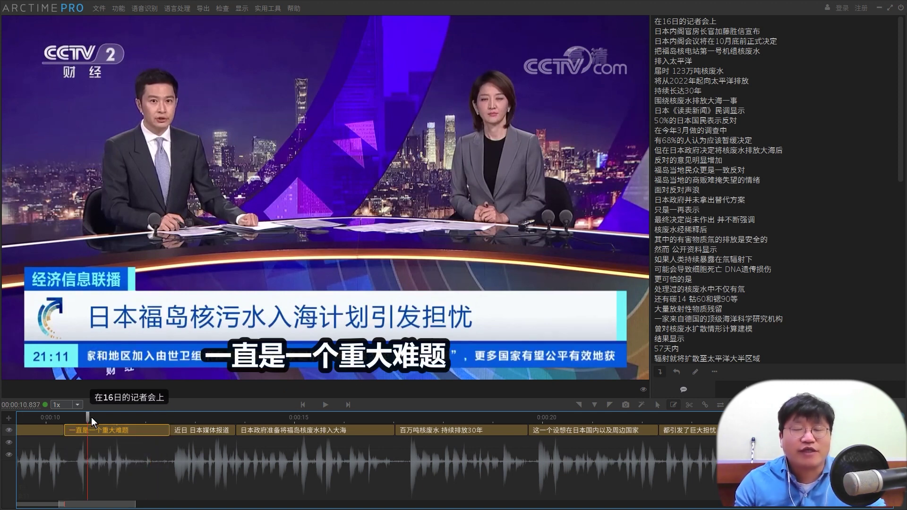
key("space")
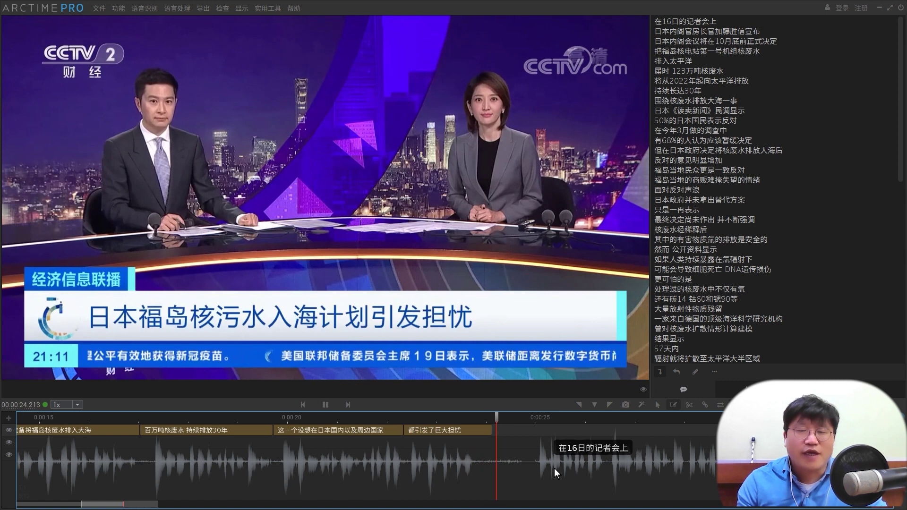
key("space")
Resume subtitle-adding playback from about 00:00:24.9 and place the script lines from 在16日的记者会上 through 在今年3月做的调查中 in time with the speech.
left_click(529, 417)
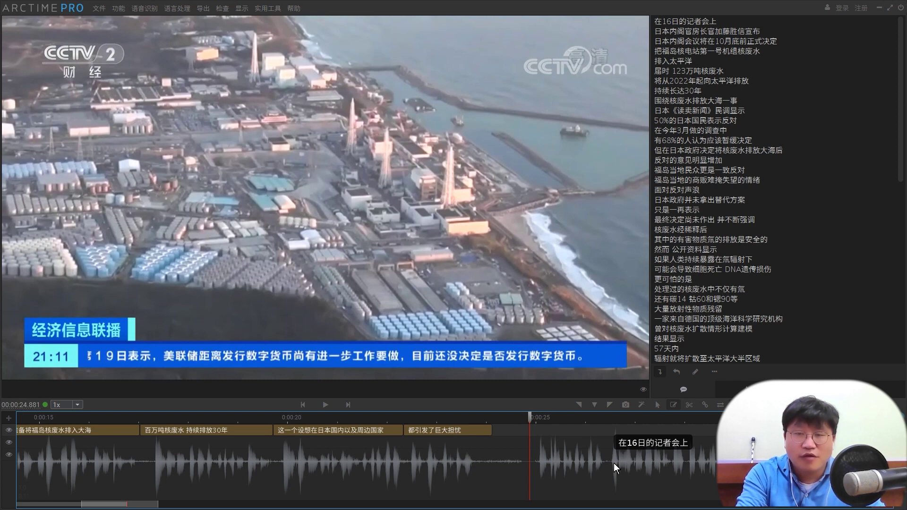
key("space")
key("j")
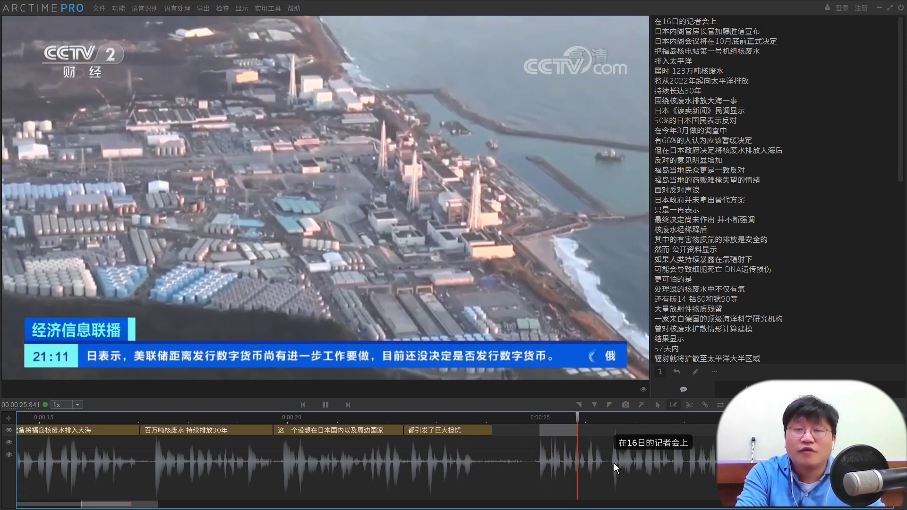
key("j")
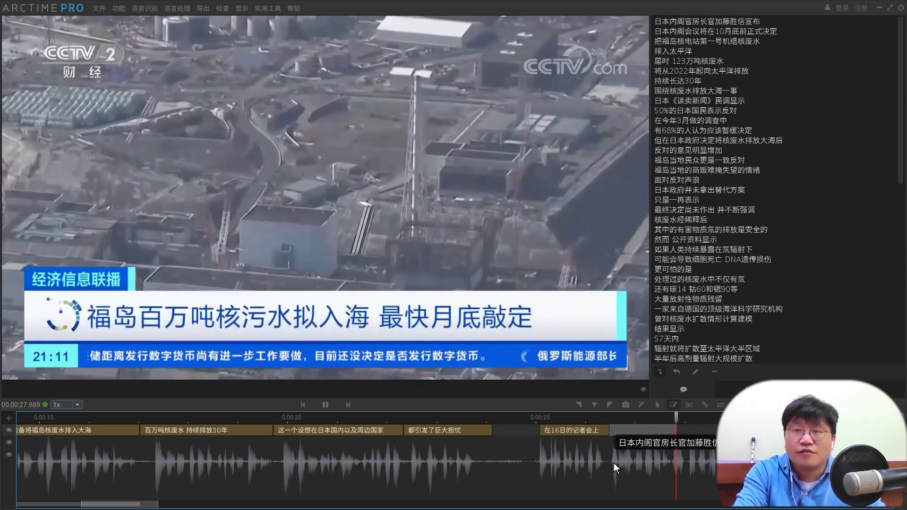
key("j")
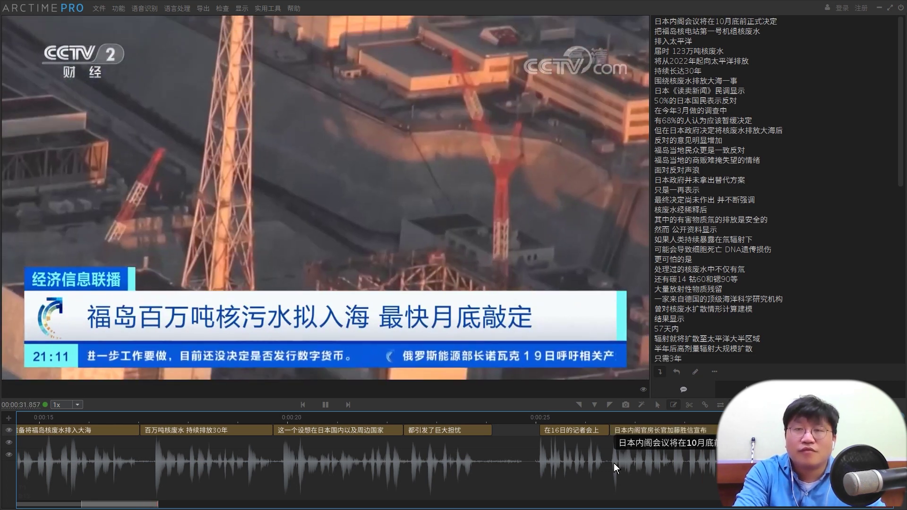
key("j")
key("j")
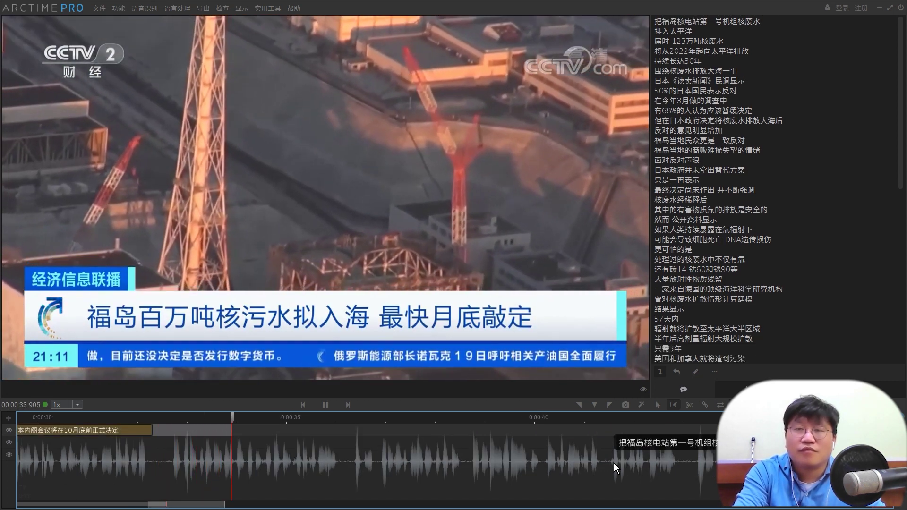
key("j")
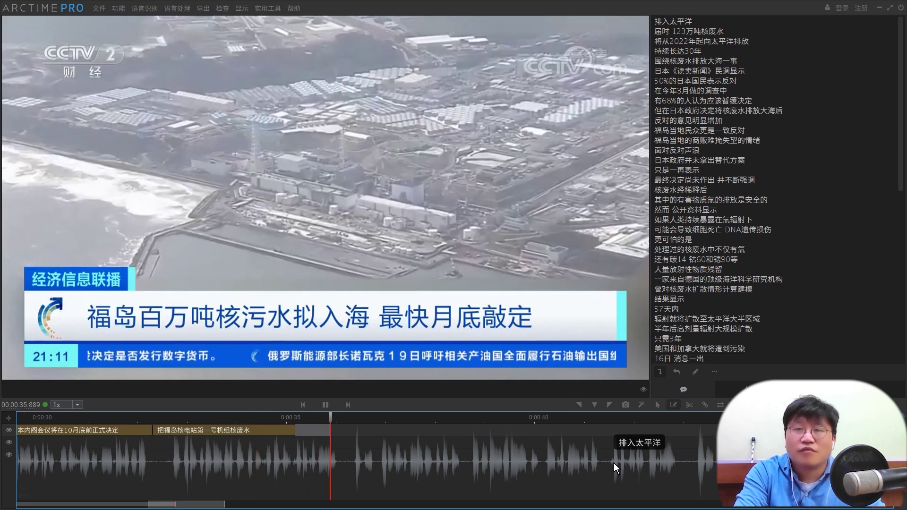
key("j")
key("j")
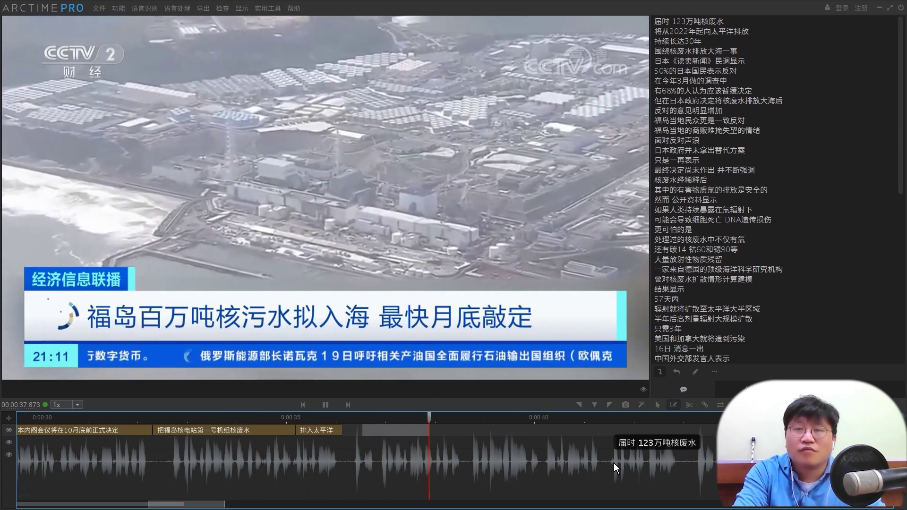
key("j")
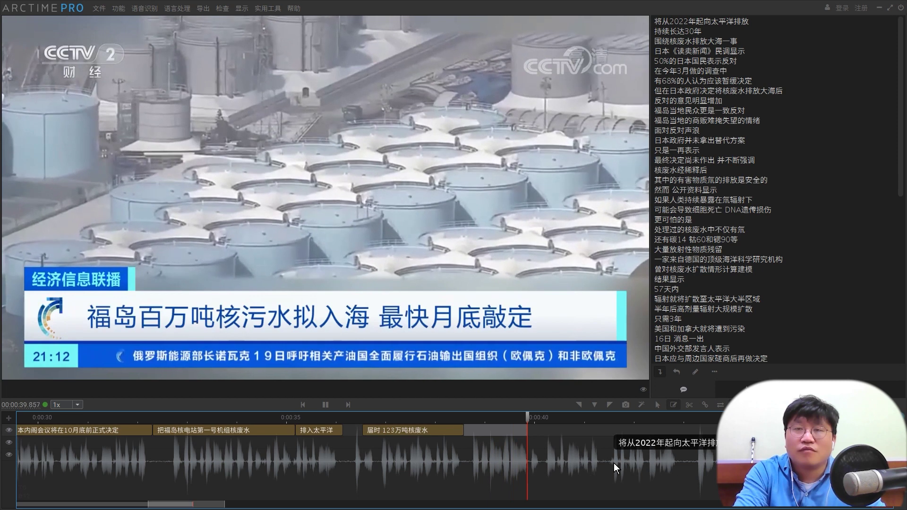
key("j")
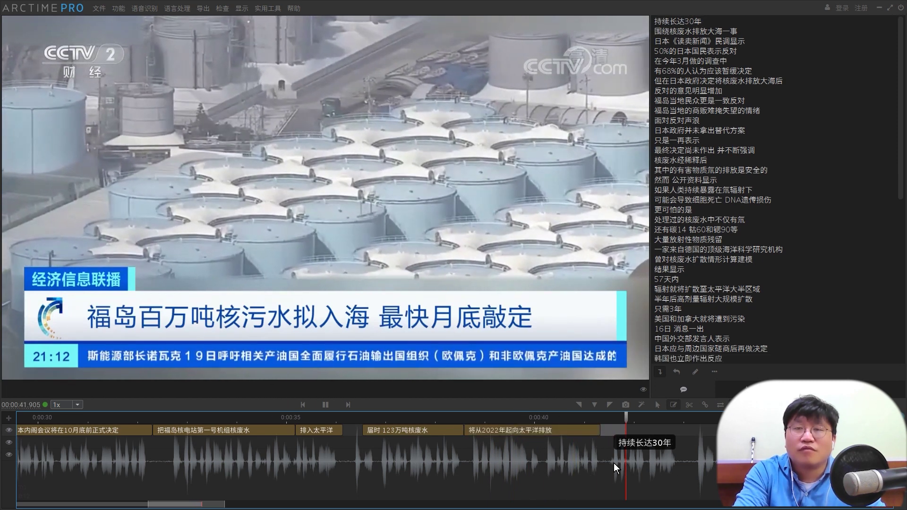
key("j")
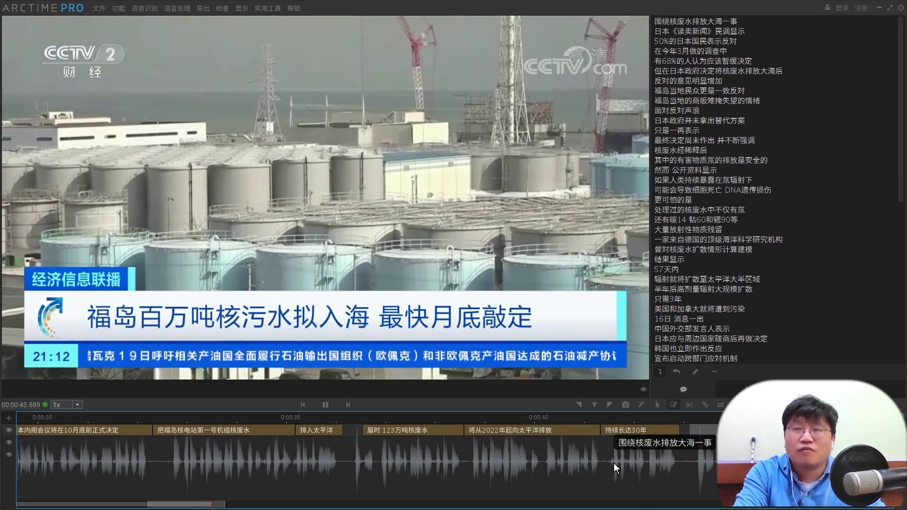
key("j")
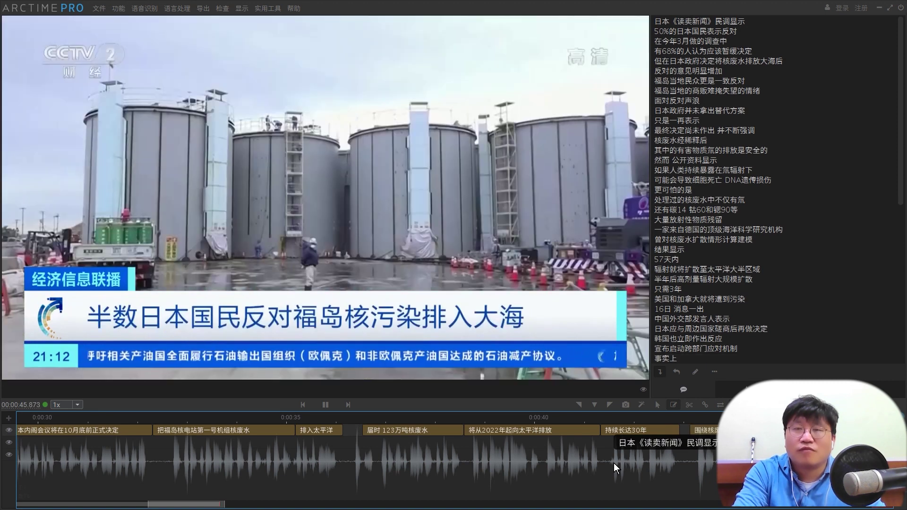
key("j")
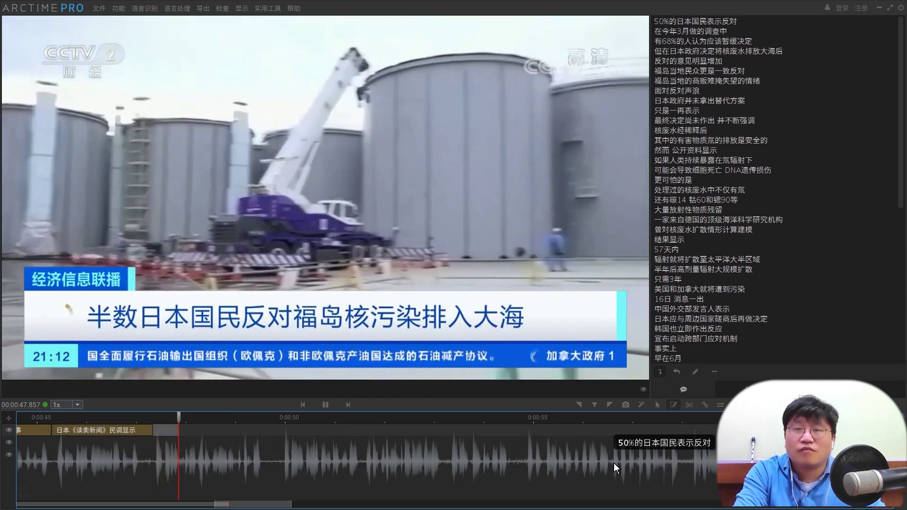
key("j")
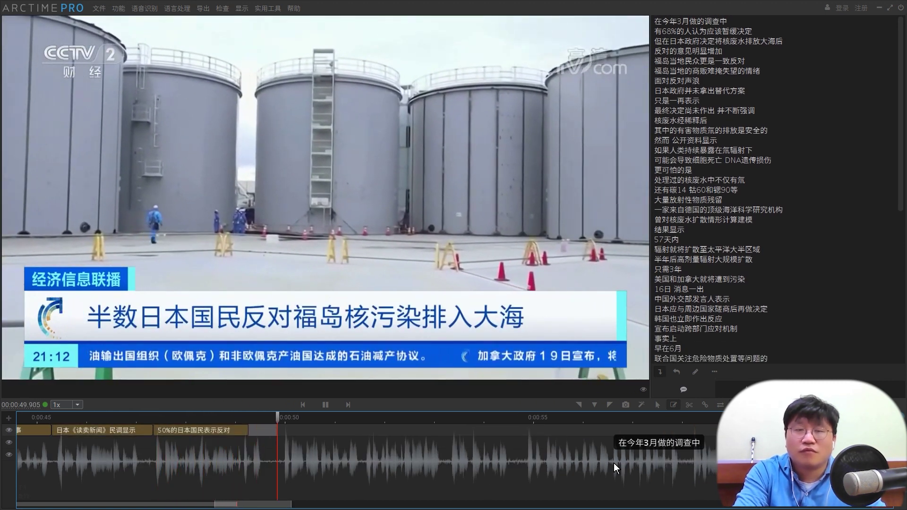
key("j")
key("Escape")
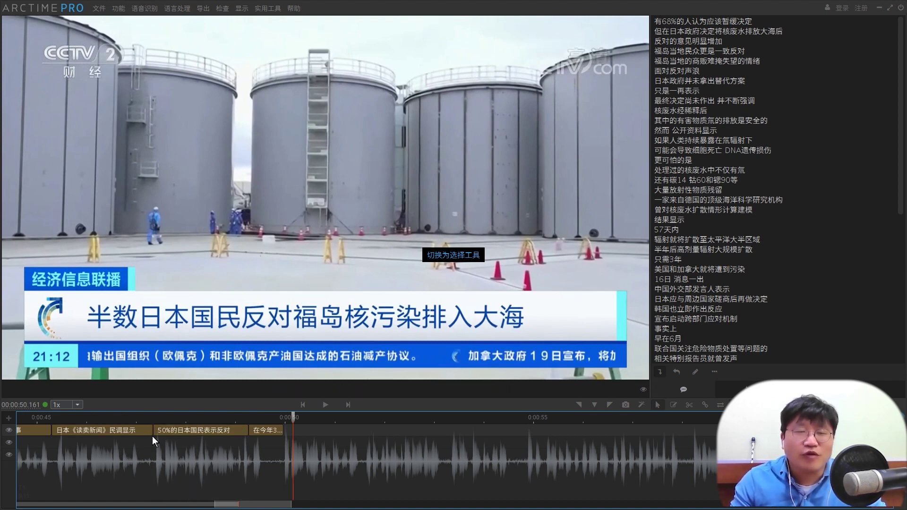
Replay the latest lines, shift 在今年3月做的调查中 to start at about 00:00:49.9, and extend 50%的日本国民表示反对 to about 00:00:49.6.
left_click(113, 415)
key("space")
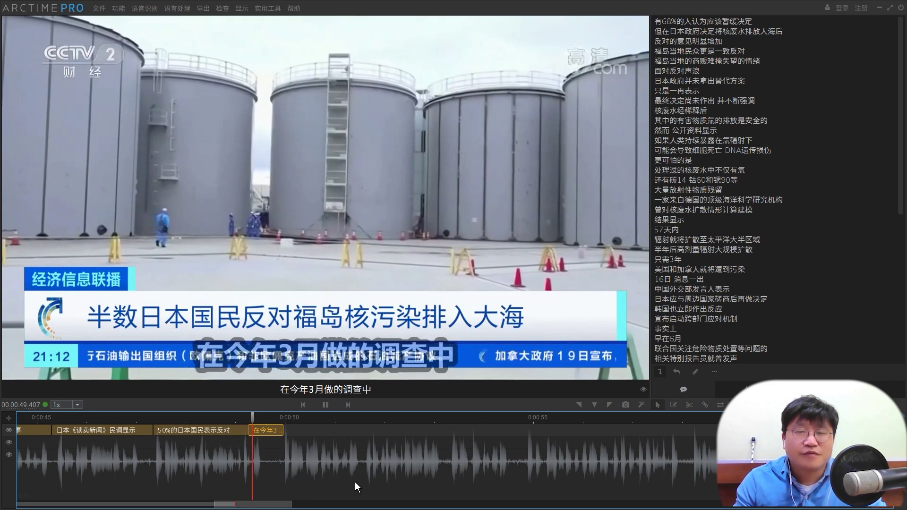
key("space")
left_click_drag(270, 428, 301, 429)
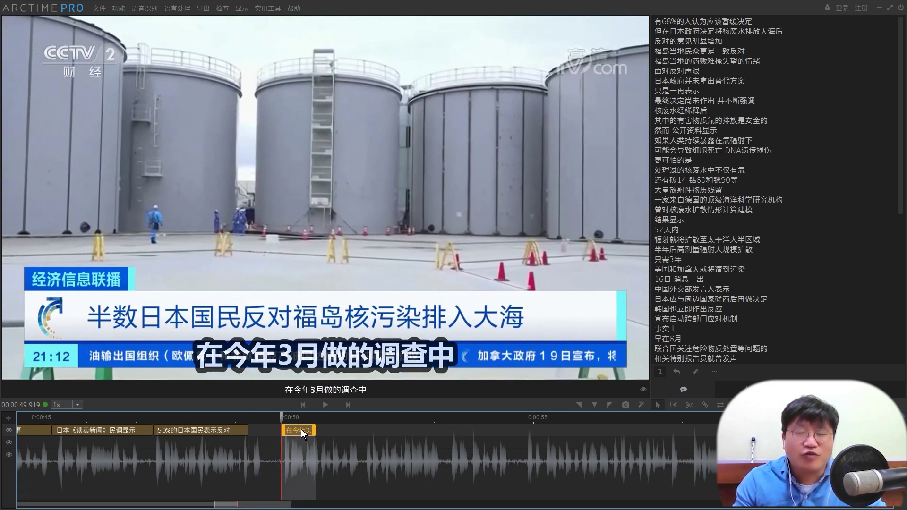
left_click(244, 430)
left_click_drag(262, 429, 271, 429)
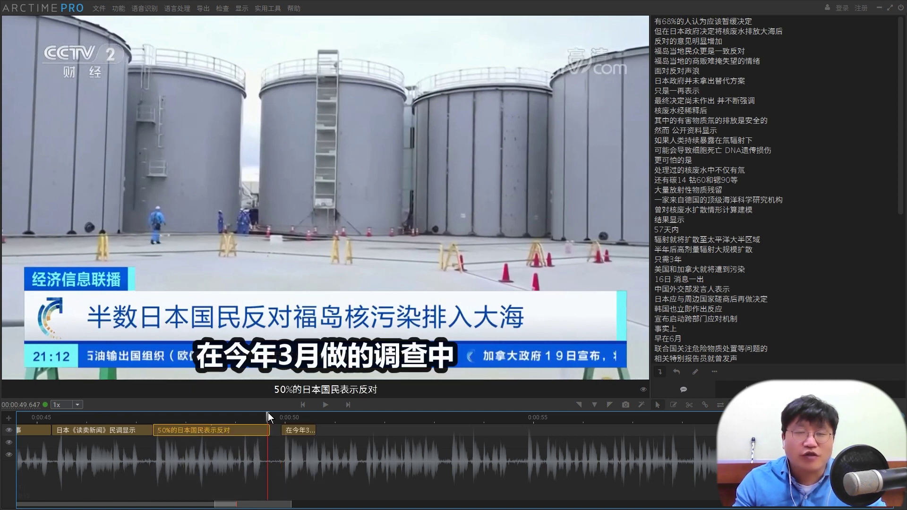
Play the adjusted section and extend the subtitle 在今年3月做的调查中 to end at about 00:00:51.6.
key("space")
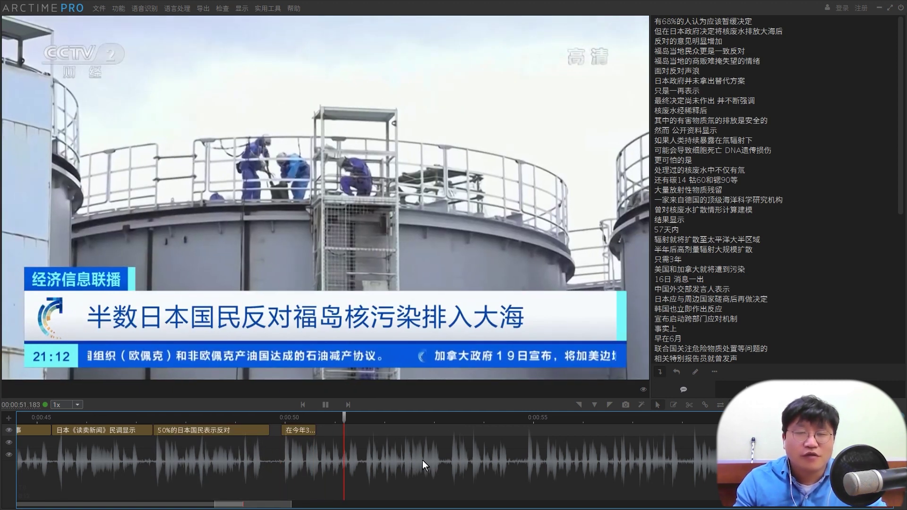
key("space")
left_click_drag(315, 430, 361, 432)
left_click(367, 434)
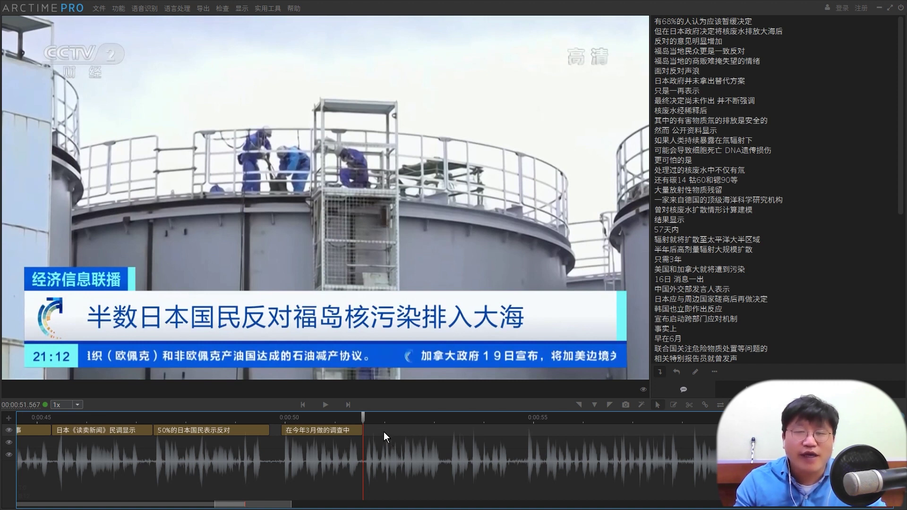
Edit the subtitle 在今年3月做的调查中 on the timeline and append zhongzhongzhong to its text.
left_click(331, 429)
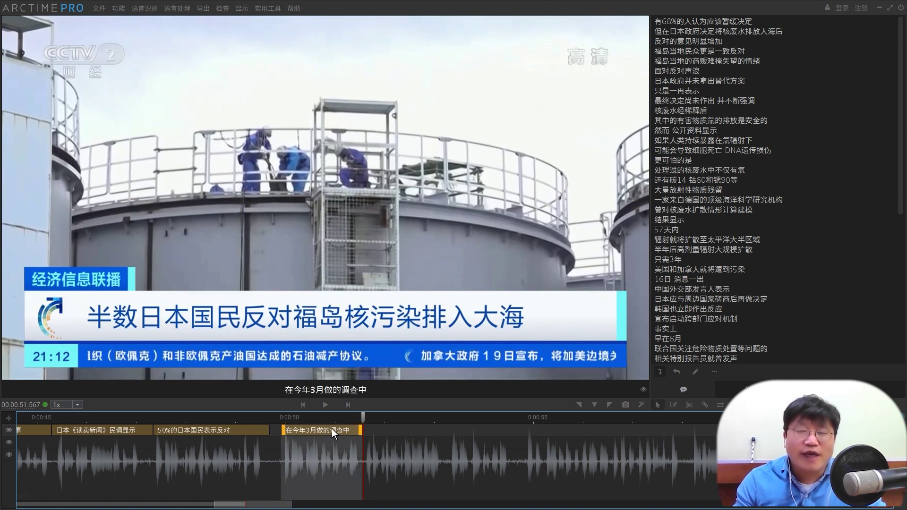
left_click(324, 419)
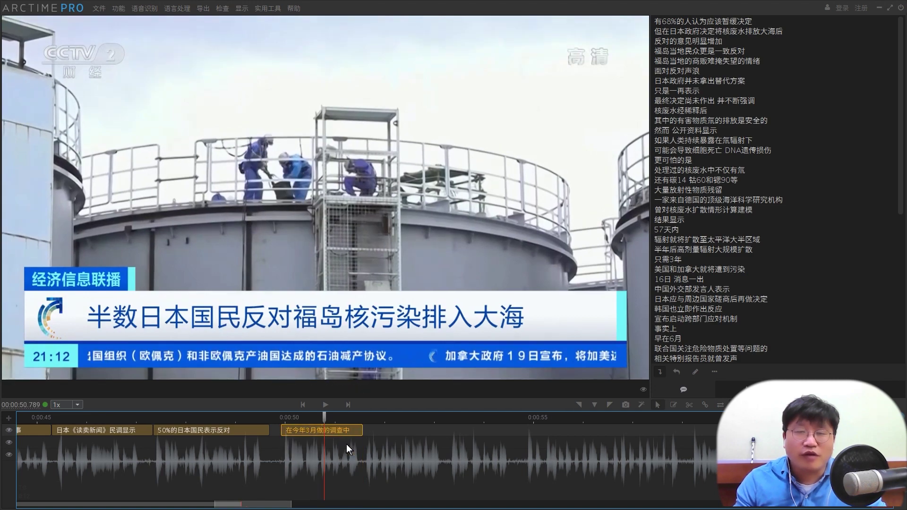
double_click(330, 430)
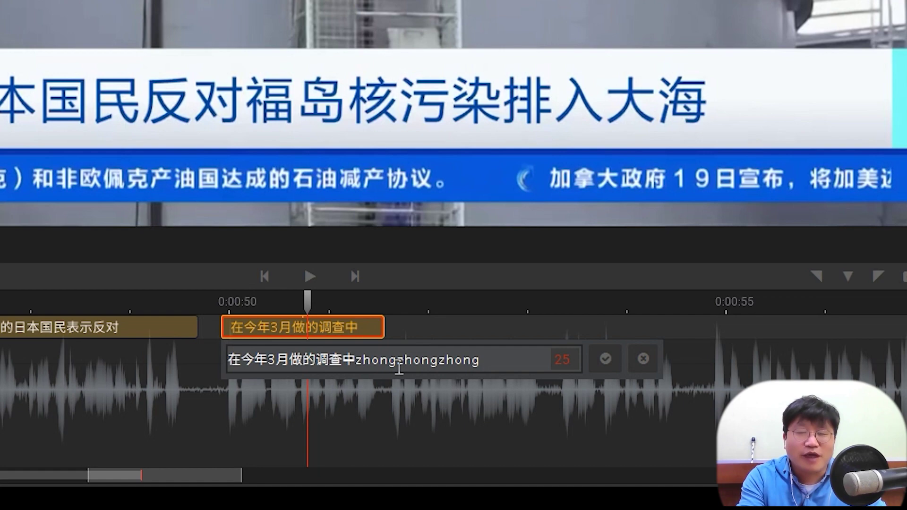
key("Return")
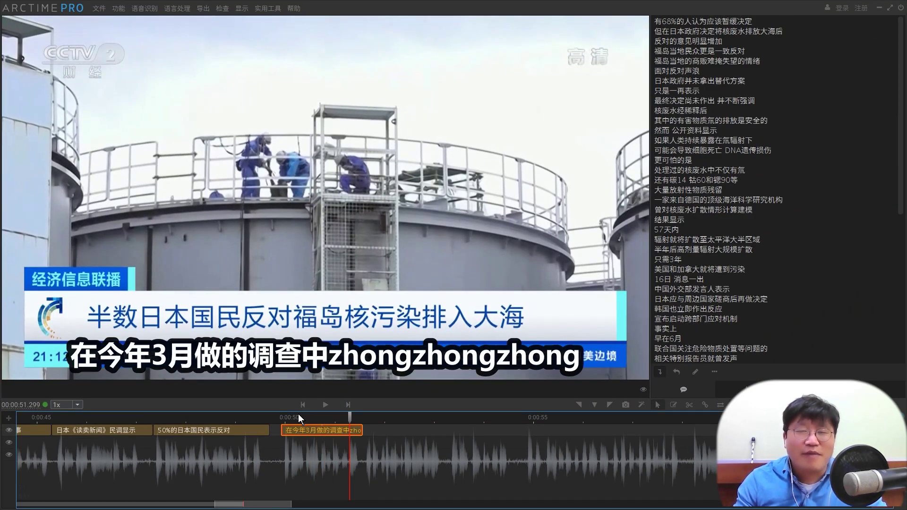
Reopen the same subtitle's text and shorten it to 在今年3月做的调查中zh.
double_click(347, 427)
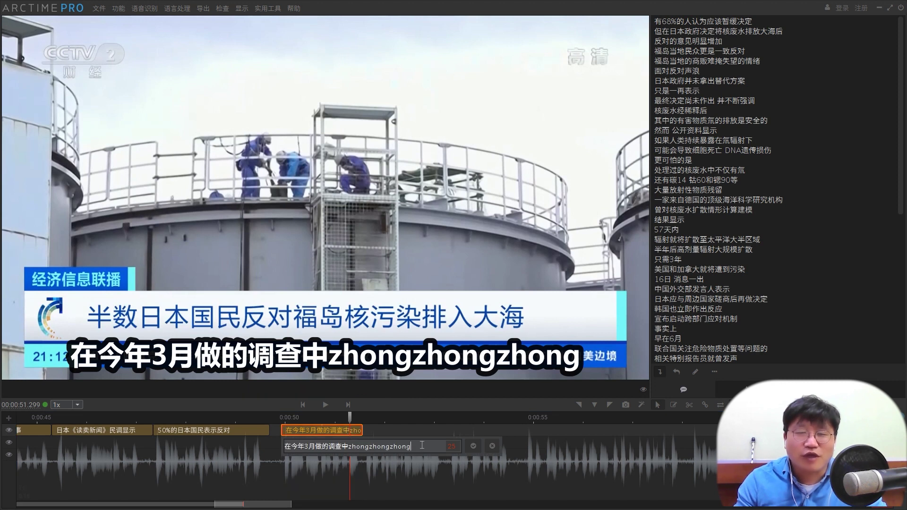
left_click_drag(353, 447, 410, 446)
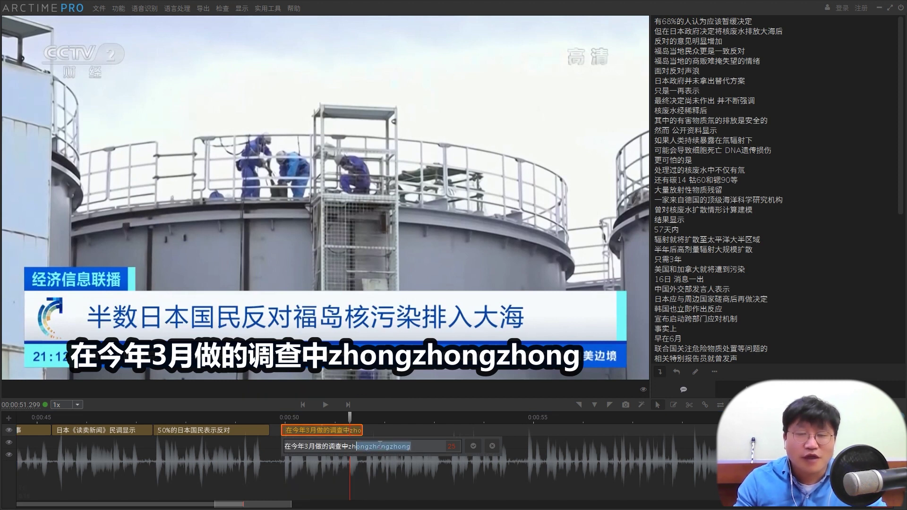
key("BackSpace")
key("Return")
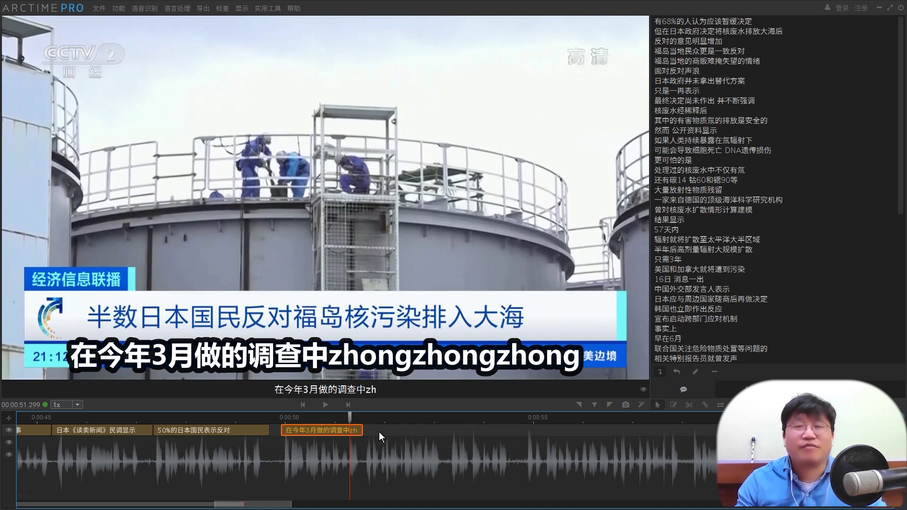
Add a blank subtitle about 2 seconds long from about 00:00:51.7 and open its text for editing.
left_click(370, 416)
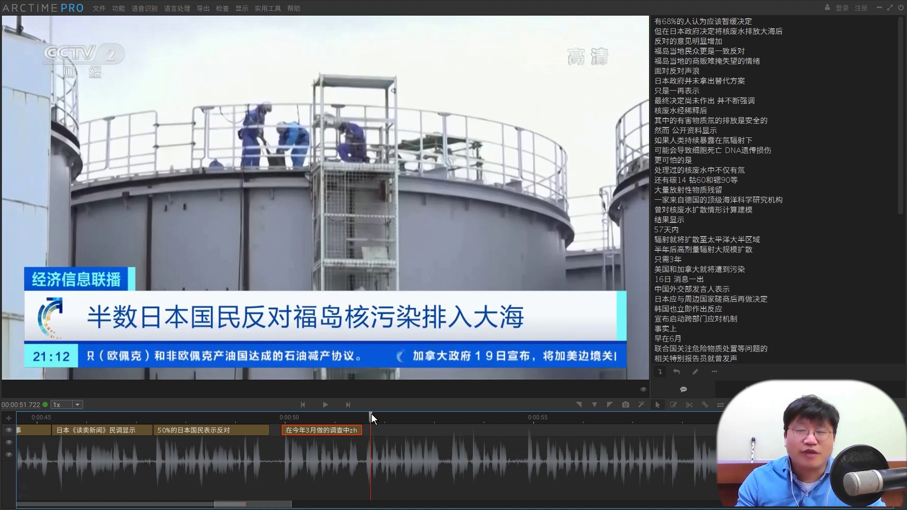
left_click(369, 414)
key("j")
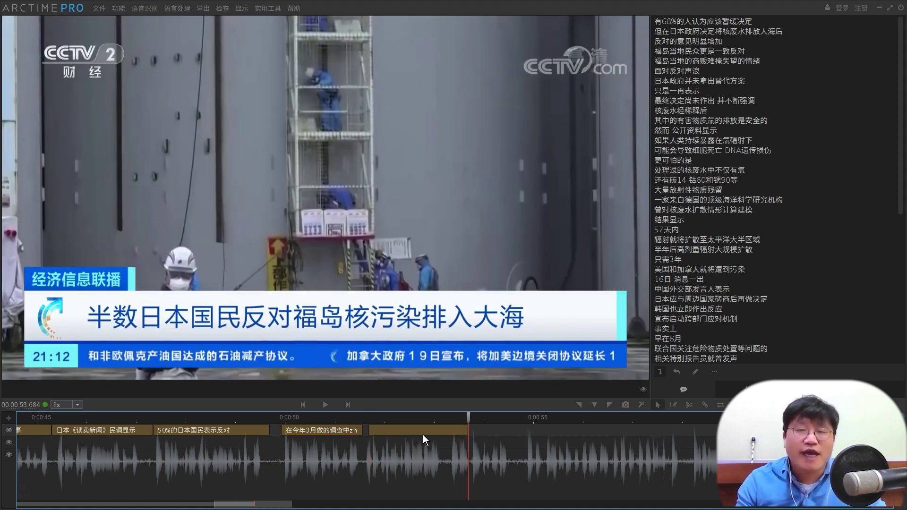
left_click(413, 430)
double_click(413, 430)
type("lwomemnmd,amnf,manf,masn\\")
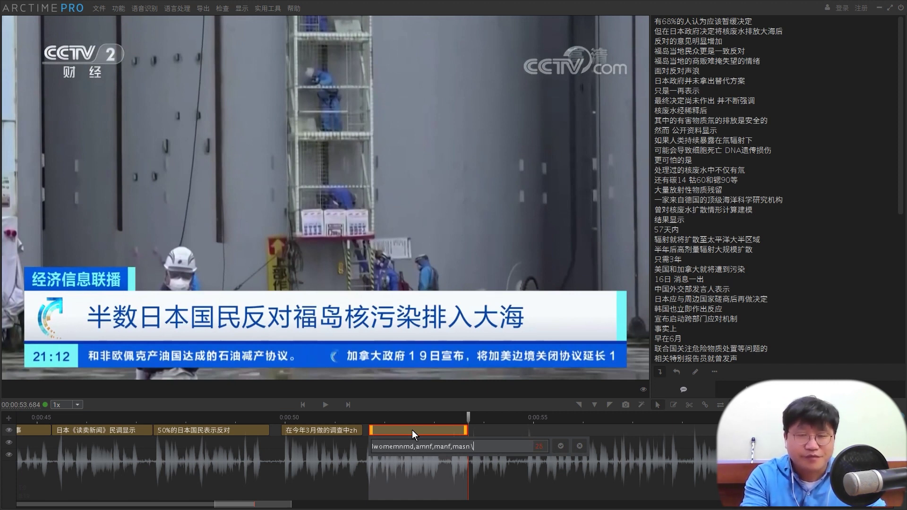
key("BackSpace")
key("BackSpace")
key("BackSpace")
key("BackSpace")
key("BackSpace")
key("BackSpace")
key("BackSpace")
key("BackSpace")
key("BackSpace")
key("BackSpace")
key("BackSpace")
key("BackSpace")
key("BackSpace")
key("BackSpace")
key("BackSpace")
key("BackSpace")
key("BackSpace")
key("BackSpace")
key("BackSpace")
key("BackSpace")
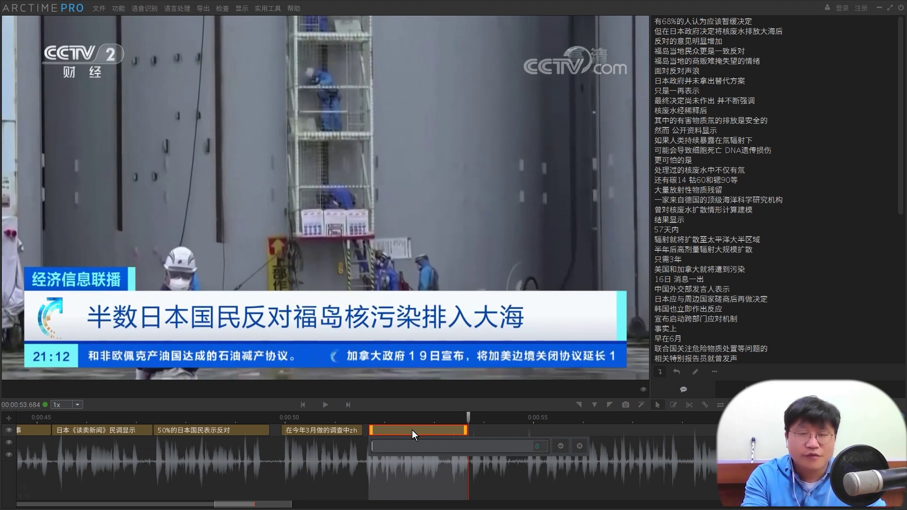
Set the blank subtitle's text to 韩国人 using Chinese input, and start playback just before it at about 00:00:51.6.
key("super+space")
type("l")
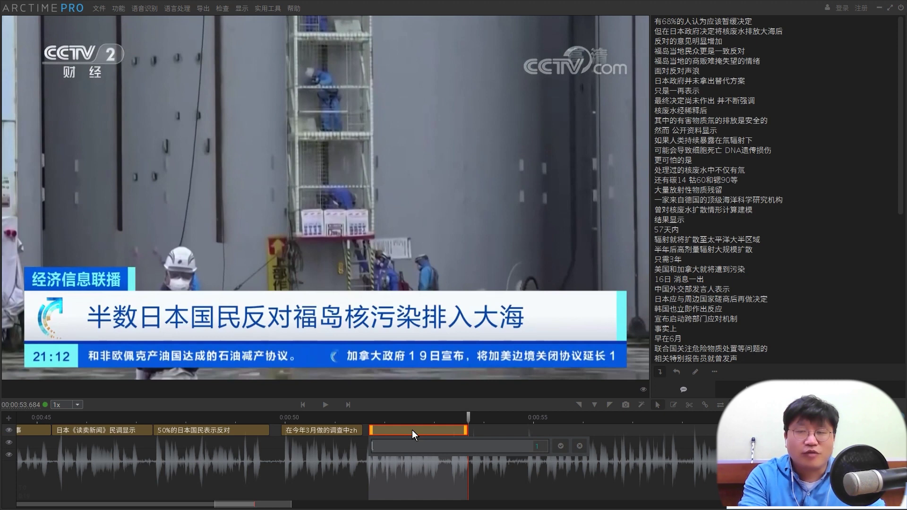
type("韩国人")
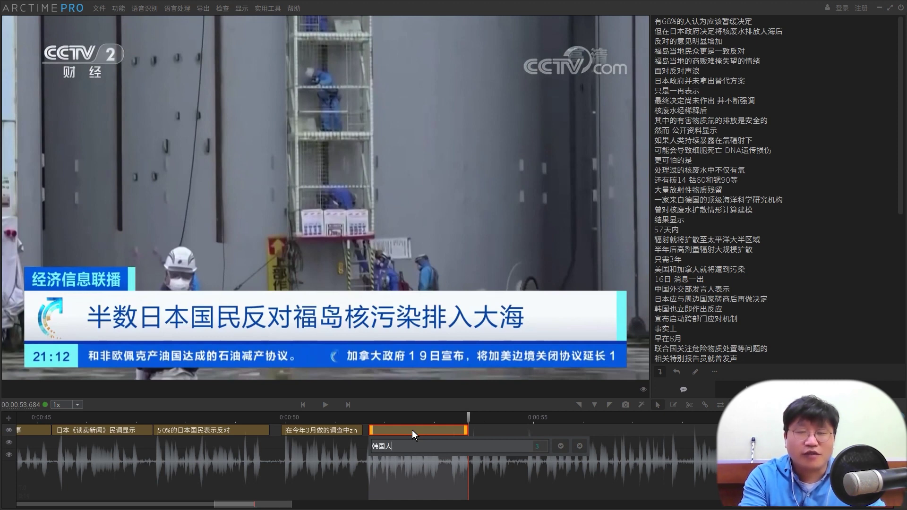
key("Return")
left_click(362, 412)
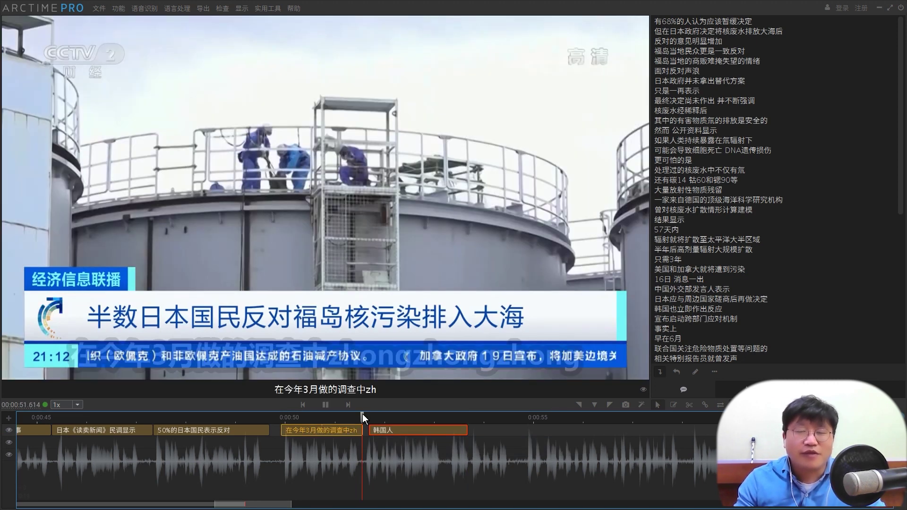
Pause playback and delete the 韩国人 subtitle block, confirming the deletion.
key("space")
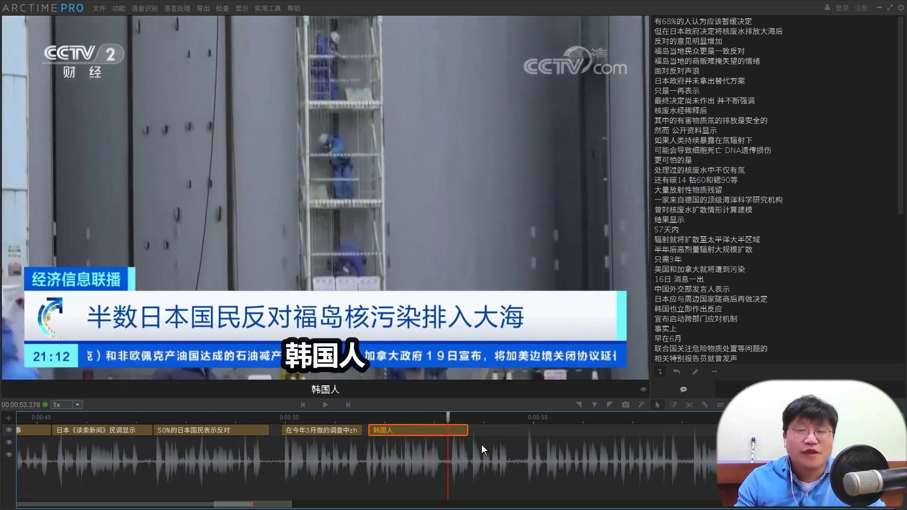
left_click(432, 427)
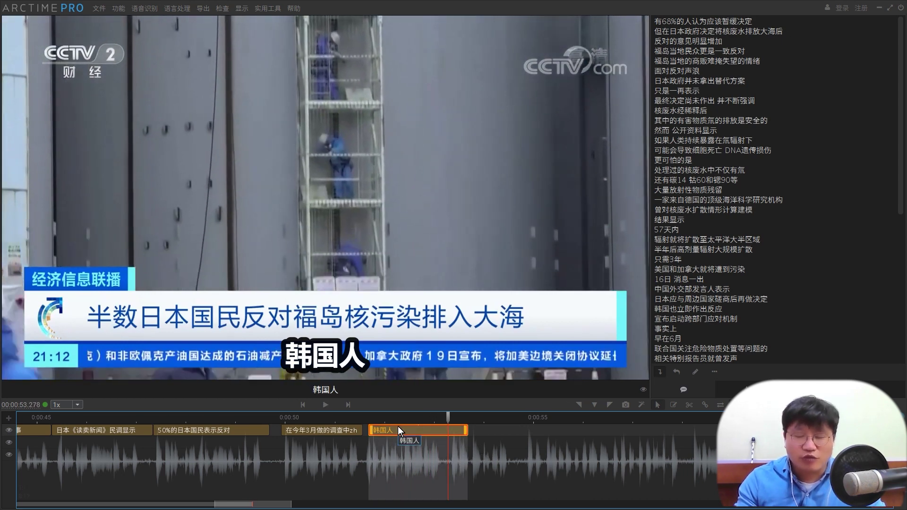
key("Delete")
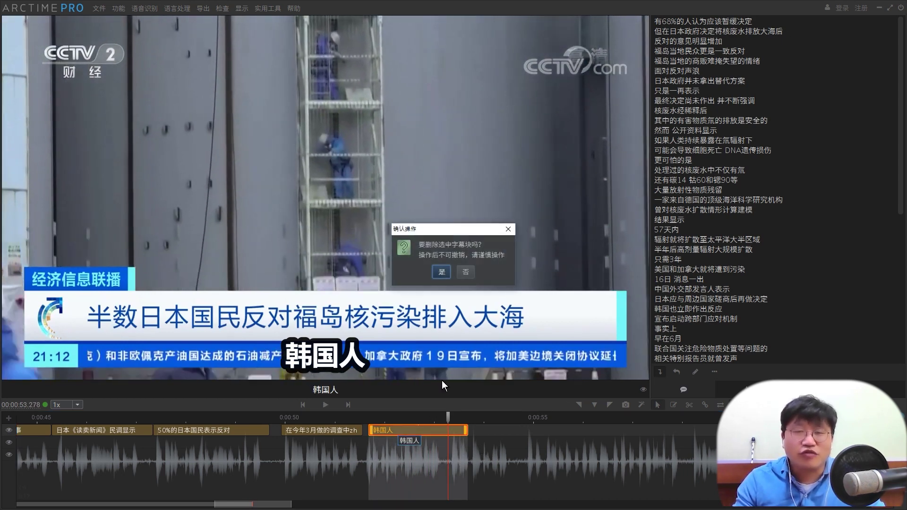
left_click(444, 274)
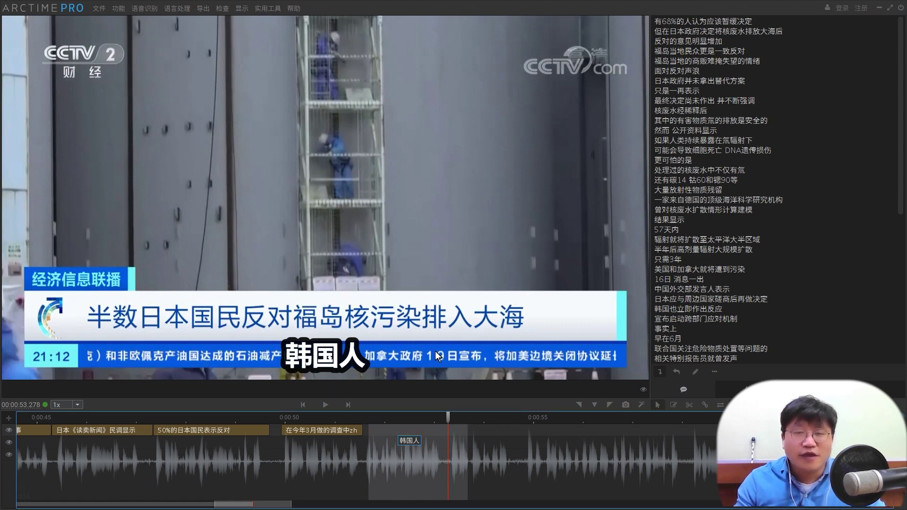
From about 00:00:51.6, quick-create the subtitles 有68%的人认为应该暂缓决定 and 但在日本政府决定将核废水排放大海后 in time with the speech.
left_click_drag(450, 417, 363, 416)
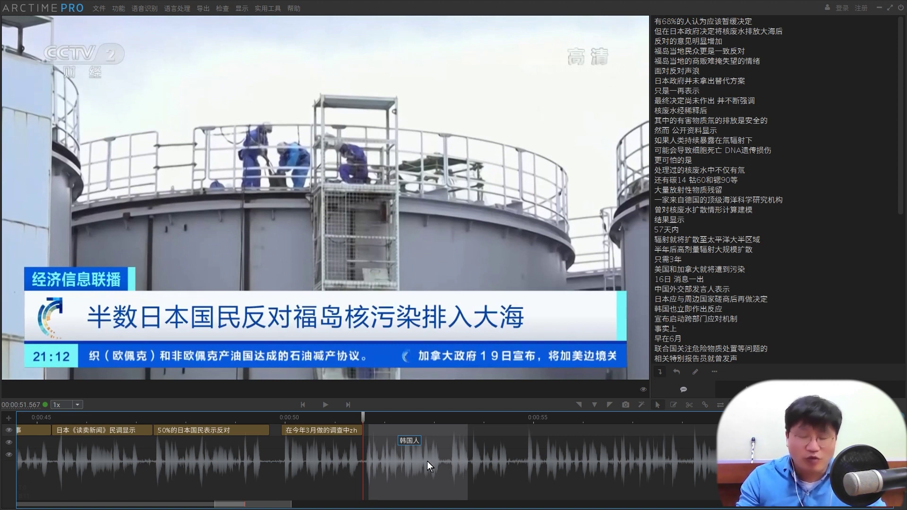
key("q")
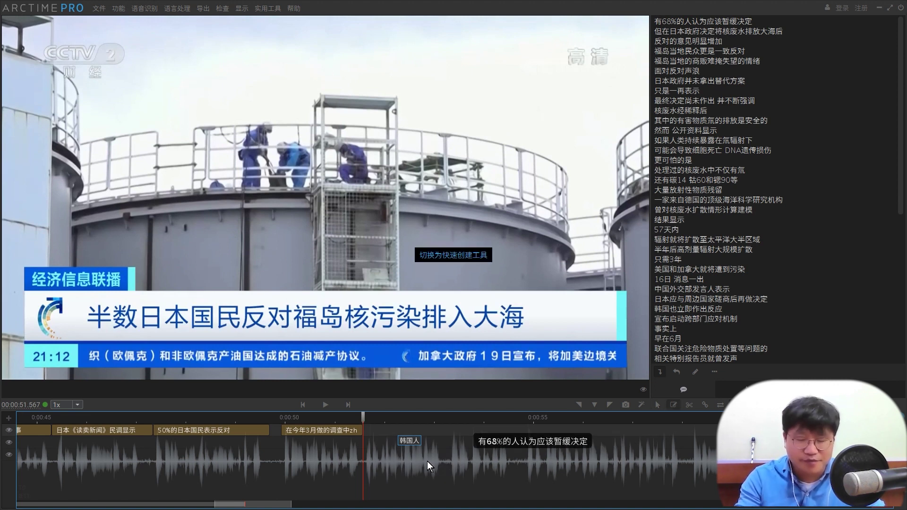
key("space")
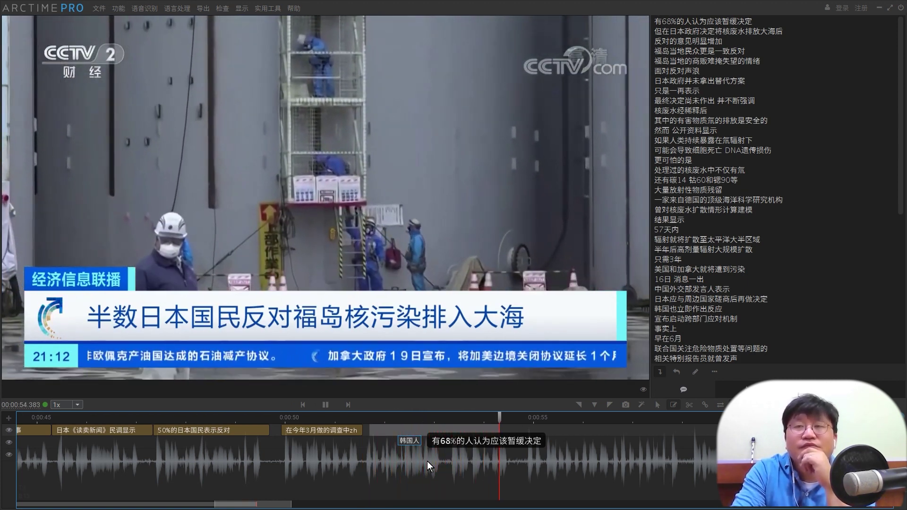
left_click(427, 461)
left_click_drag(427, 461, 427, 461)
key("space")
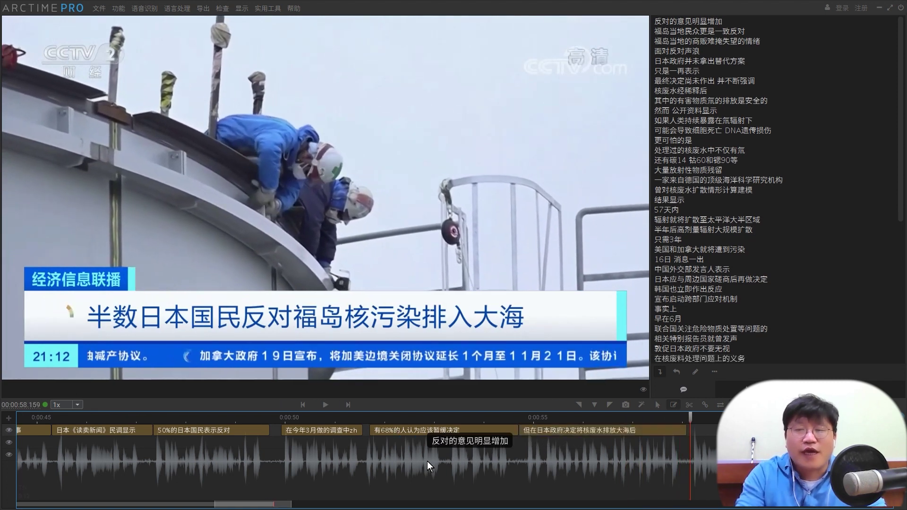
Change the last subtitle's text to 但是在日本政府决定将核废水排放大海后 and play it back from about 00:00:54.5.
double_click(532, 427)
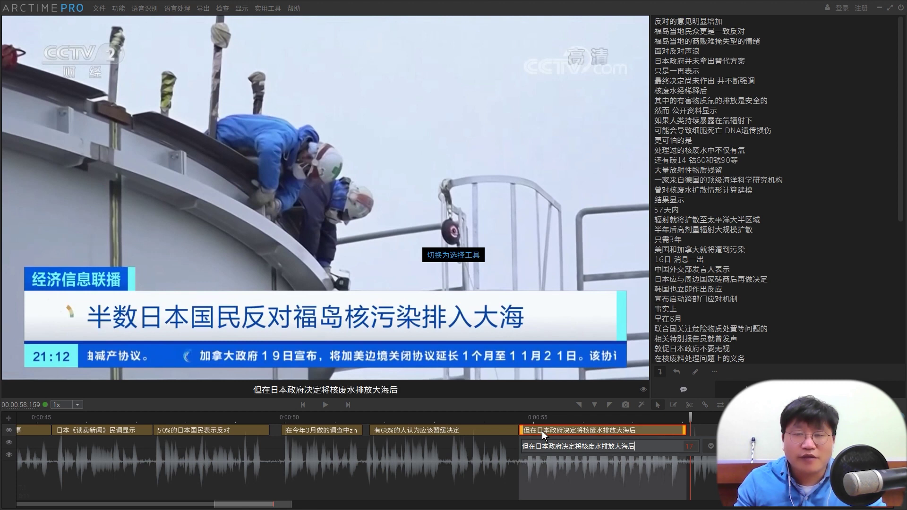
left_click(535, 446)
key("Left")
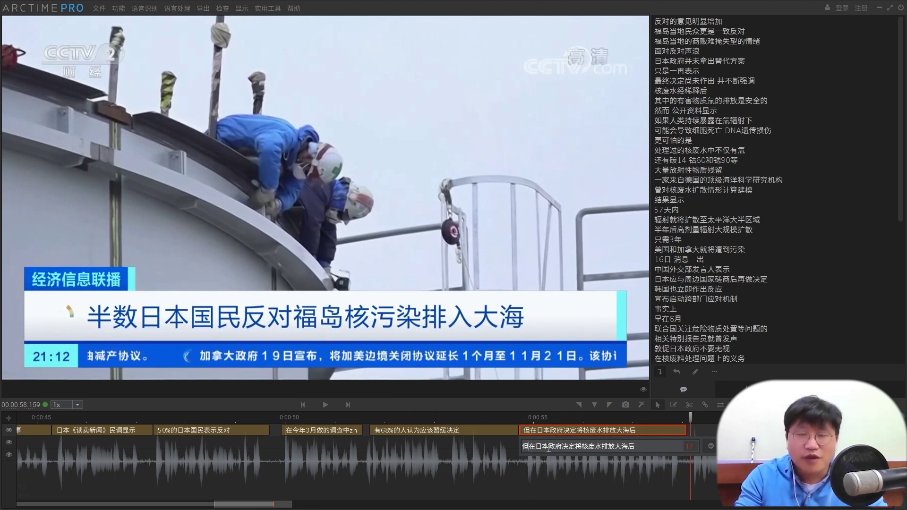
type("是")
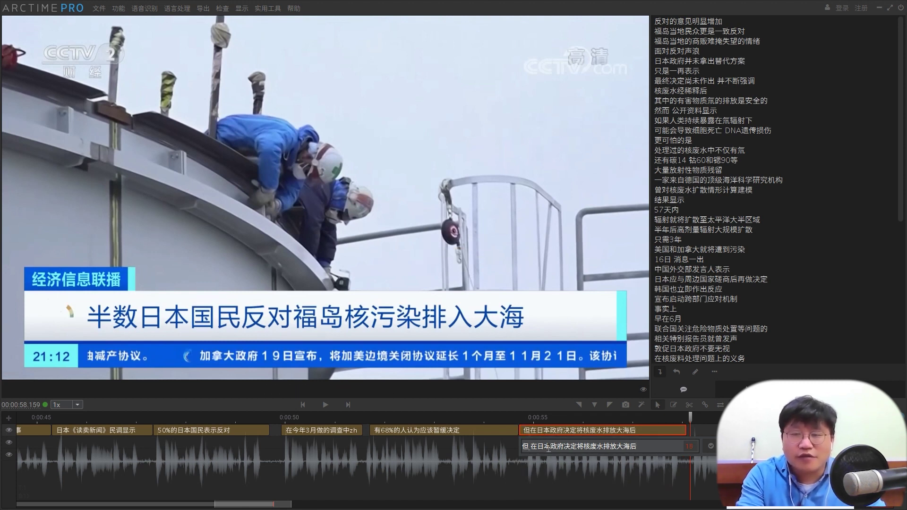
key("Return")
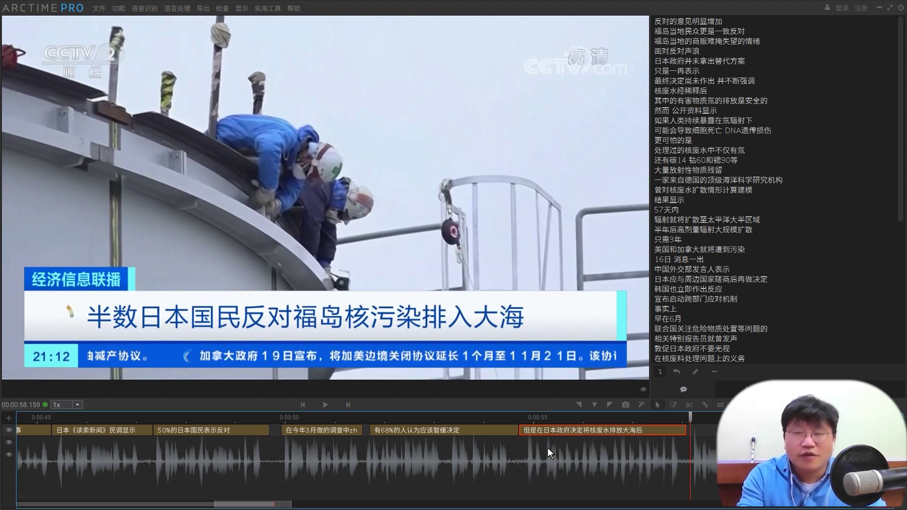
left_click(511, 418)
key("space")
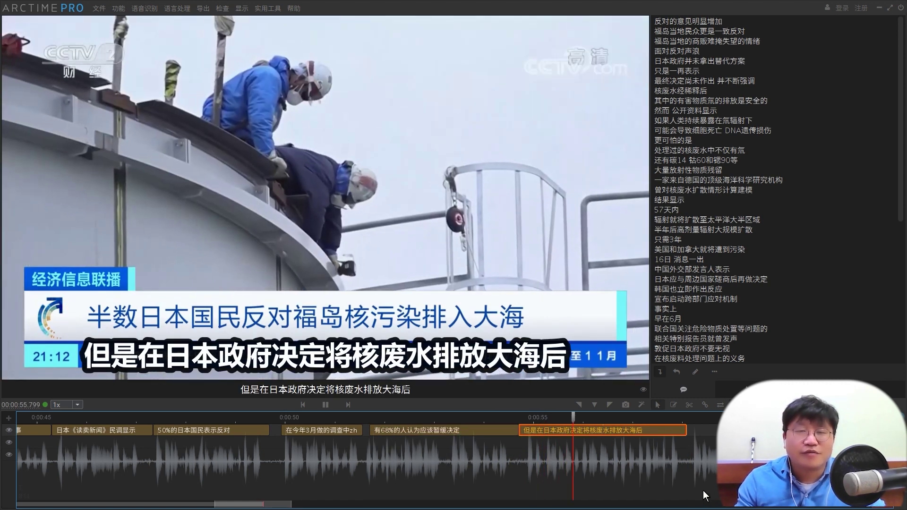
key("space")
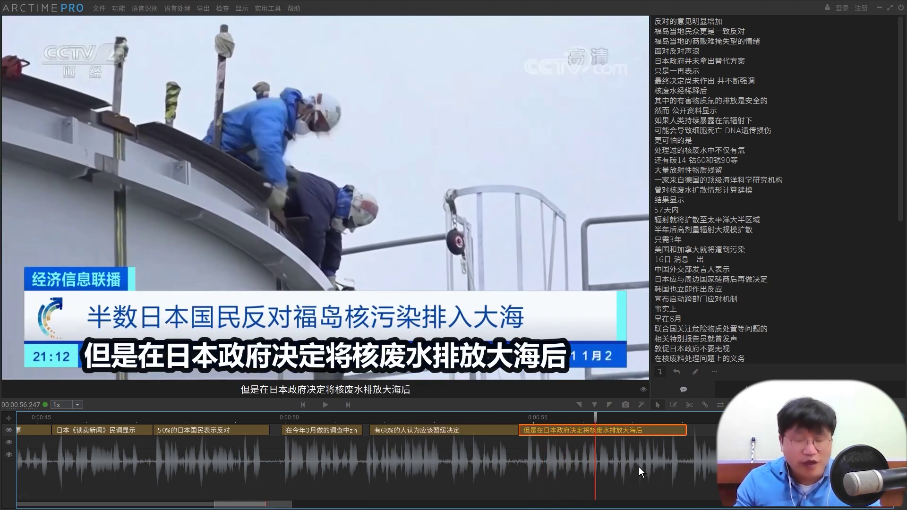
Shorten that subtitle's text to 但是在日本政府决定 and trim its end to about 00:00:56.3.
scroll(638, 466, "up", 5)
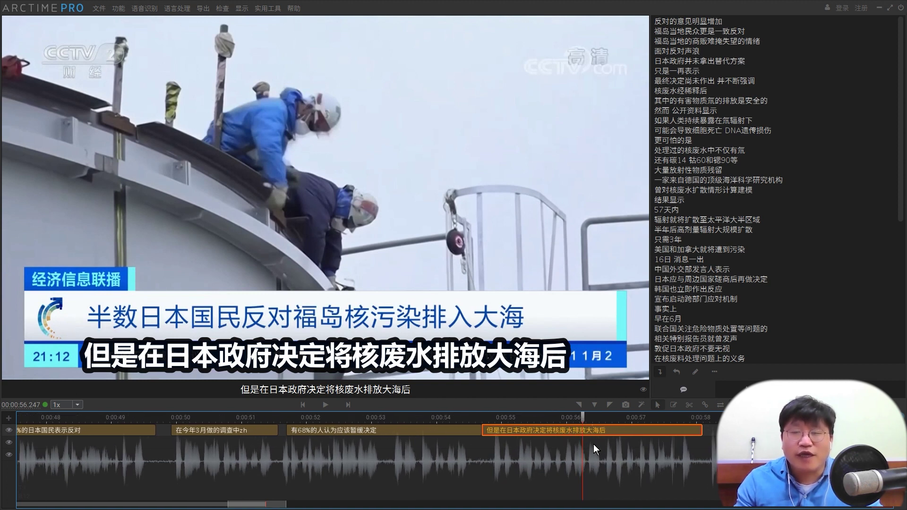
left_click_drag(582, 412, 586, 412)
double_click(587, 428)
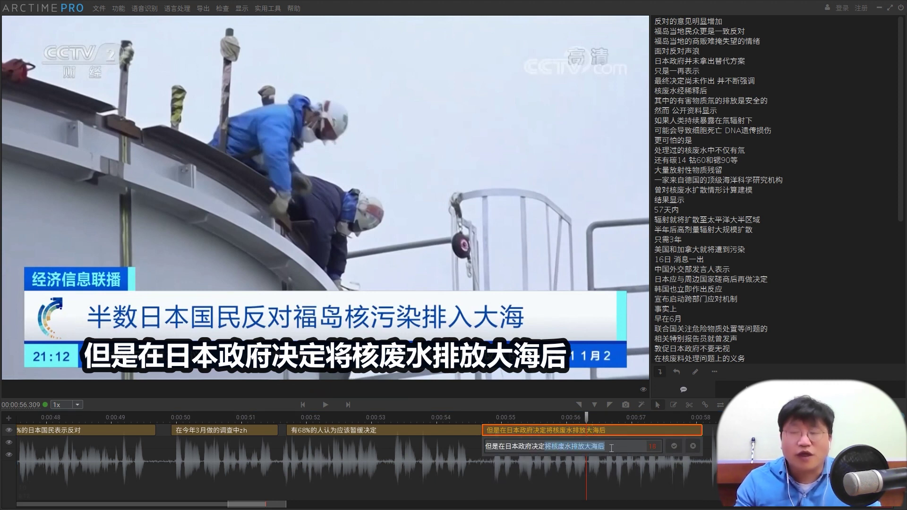
key("BackSpace")
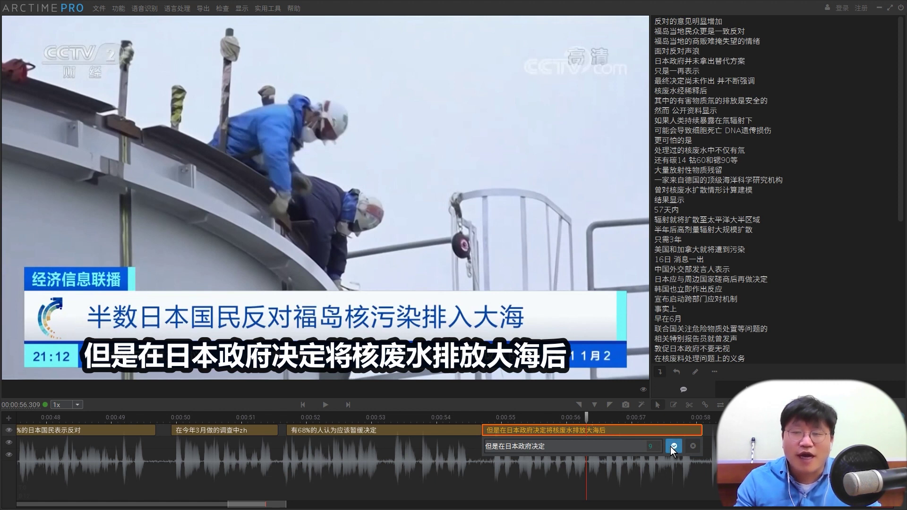
left_click(673, 446)
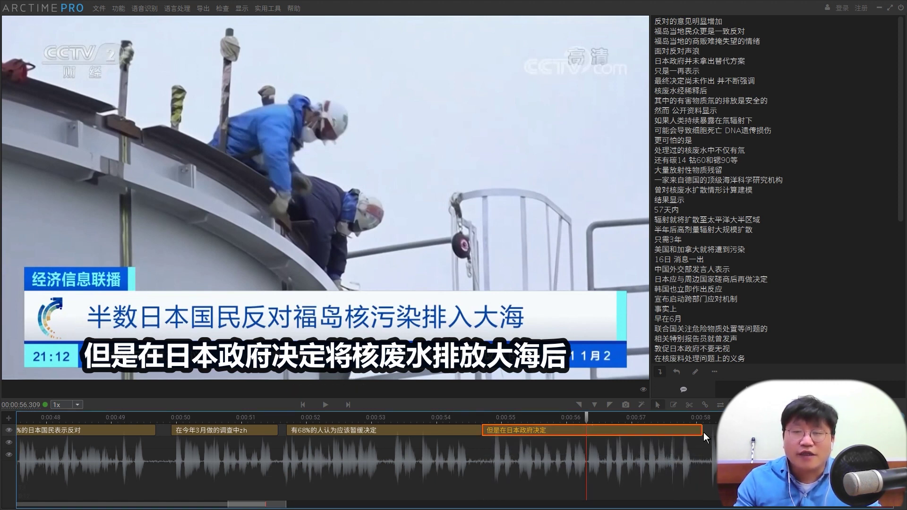
left_click_drag(702, 431, 588, 441)
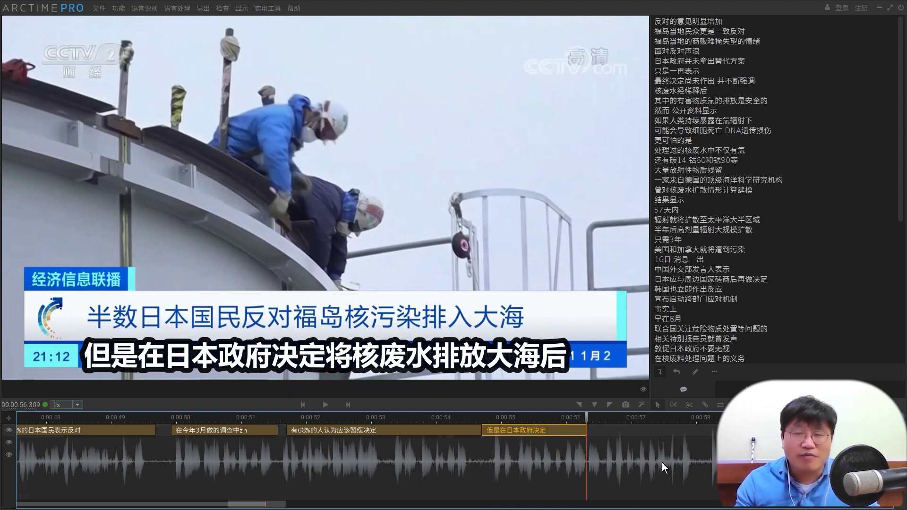
Add 将核废水排放大海后 as a separate subtitle from about 00:00:56.3 to 00:00:57.9 and play both parts back.
key("j")
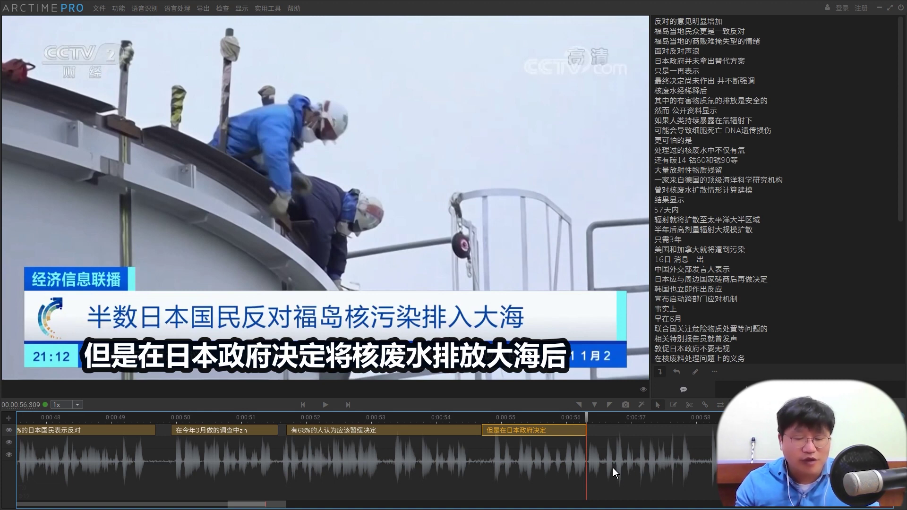
mouse_move(716, 436)
left_mouse_down()
mouse_move(685, 437)
mouse_move(695, 437)
left_mouse_up()
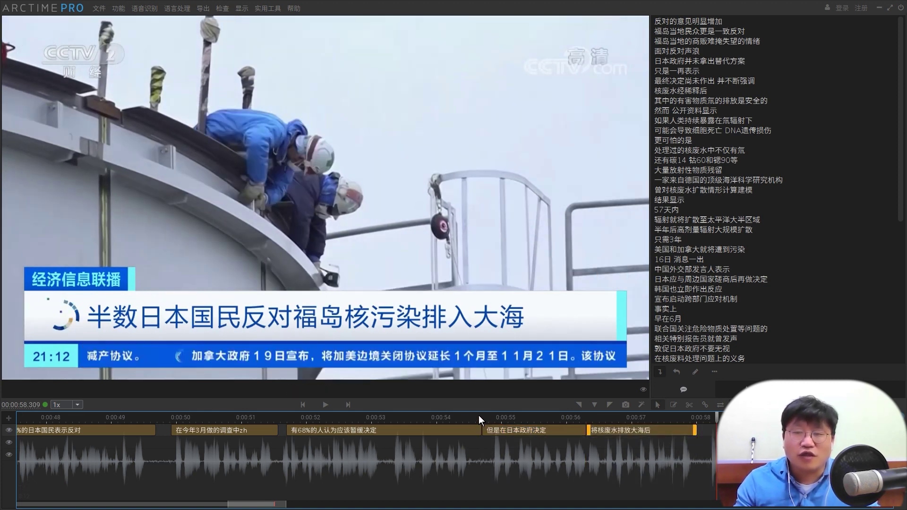
left_click(463, 418)
key("space")
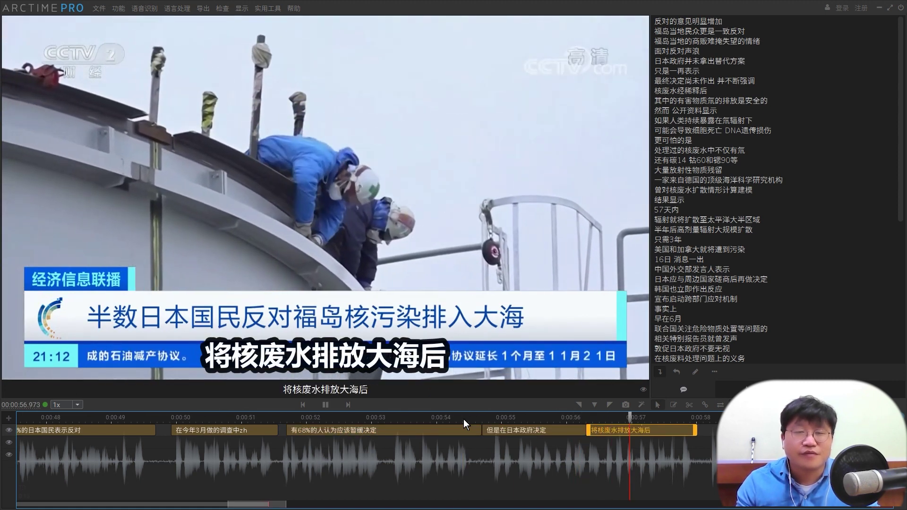
key("space")
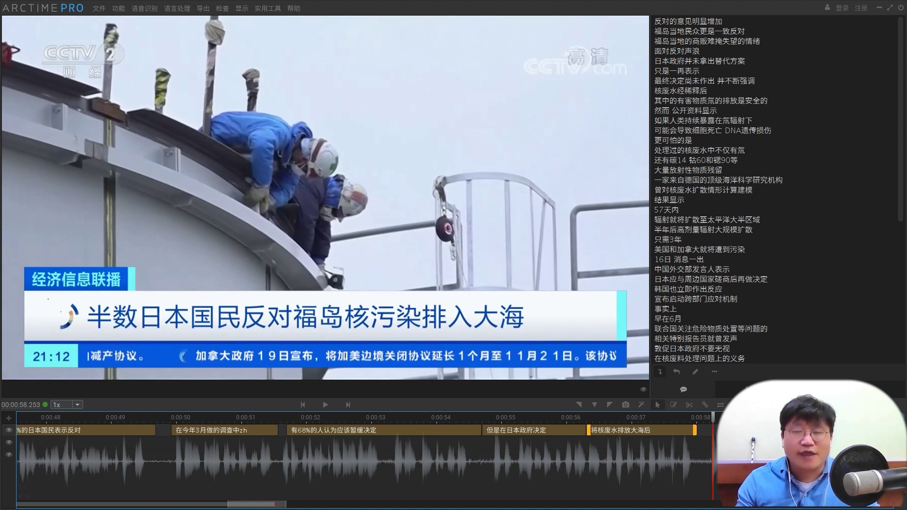
From about 00:00:58.2, time the remaining transcript lines to the speech, through 一家来自德国的顶级海洋科学研究机构.
left_click(707, 421)
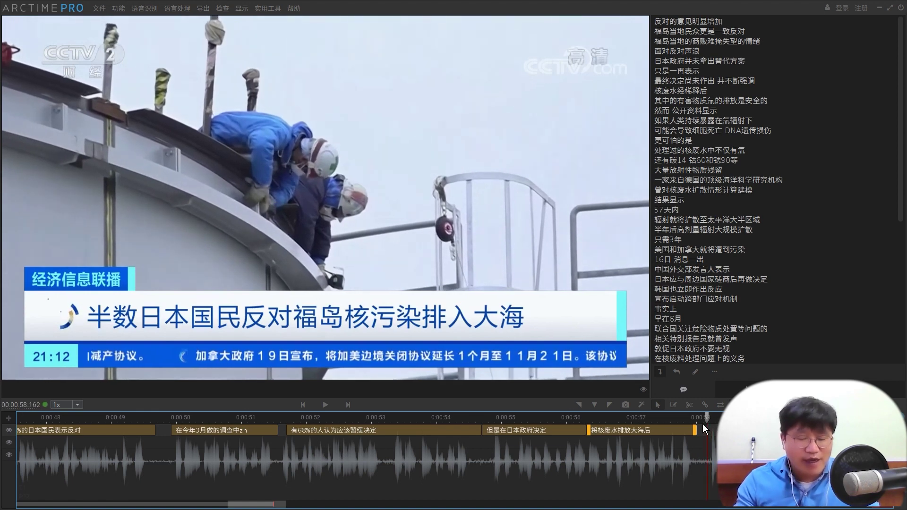
key("space")
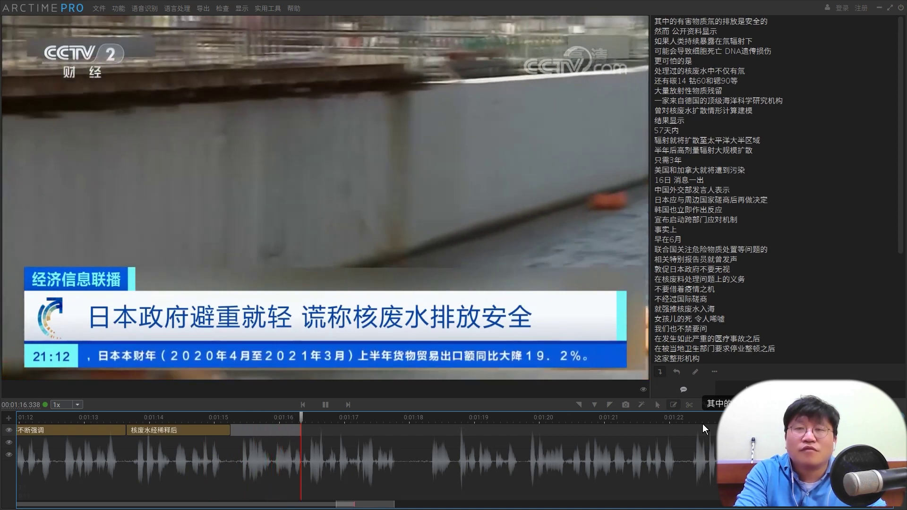
key("j")
key("j")
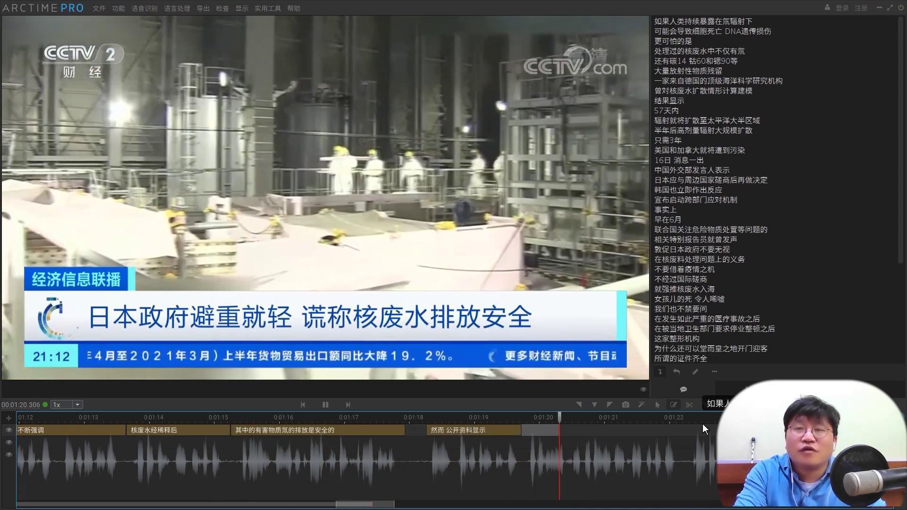
key("j")
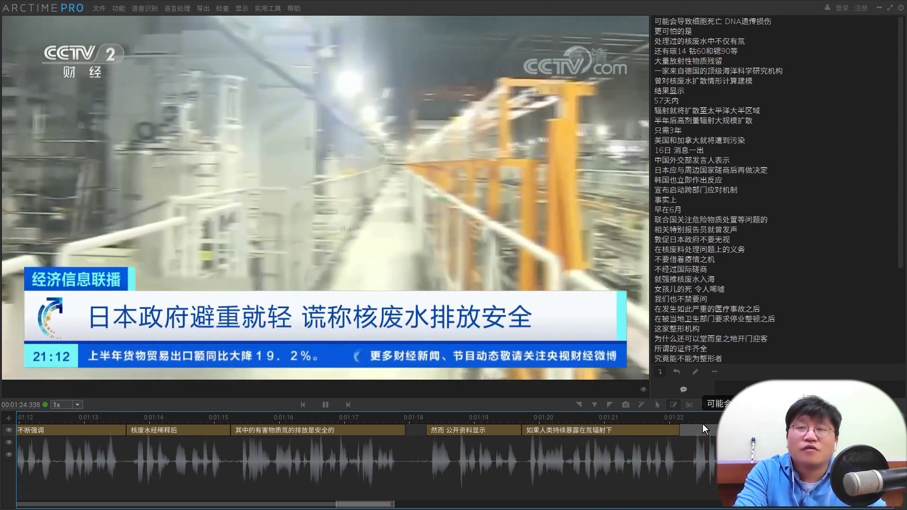
key("j")
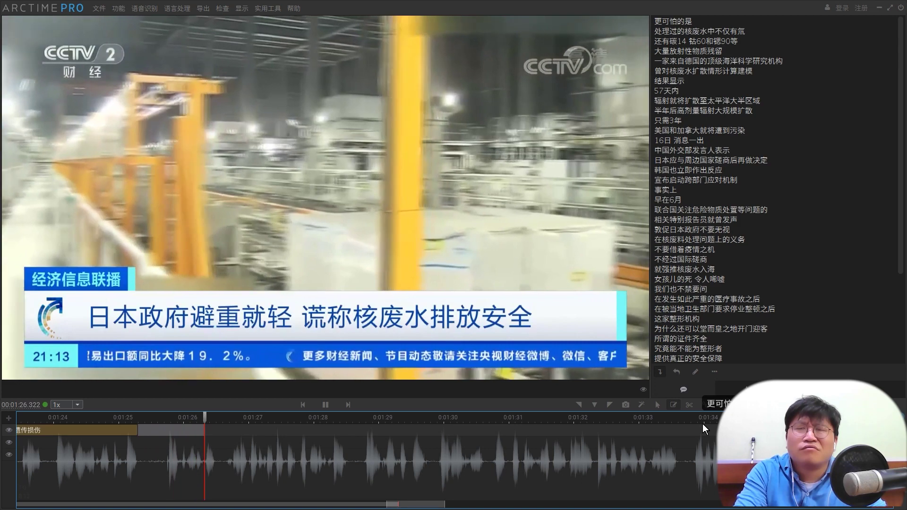
key("j")
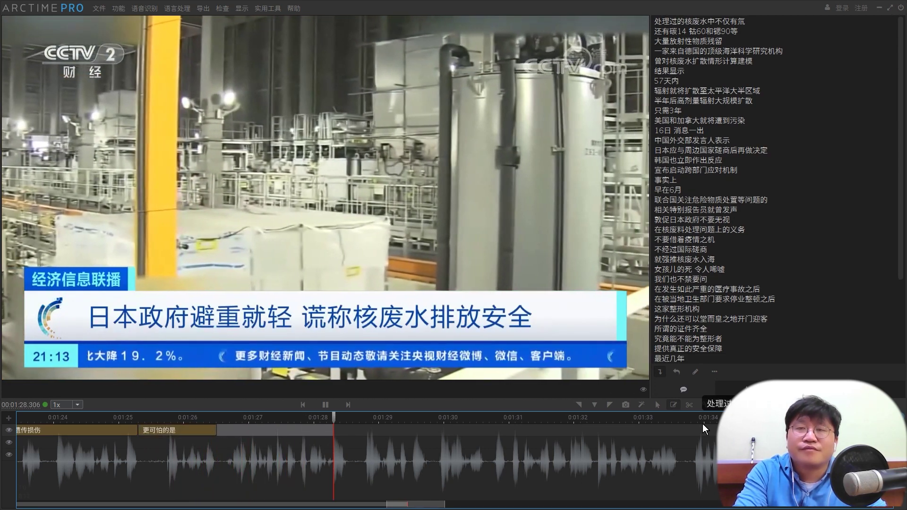
key("j")
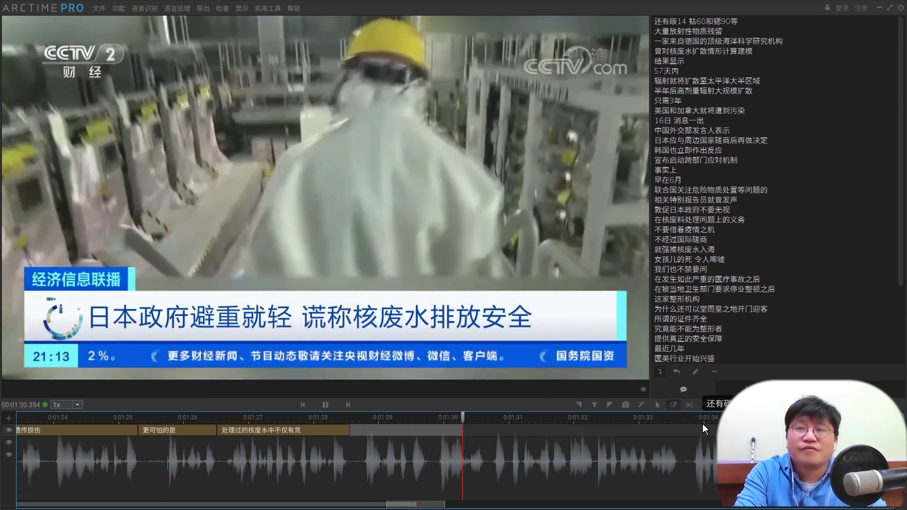
key("j")
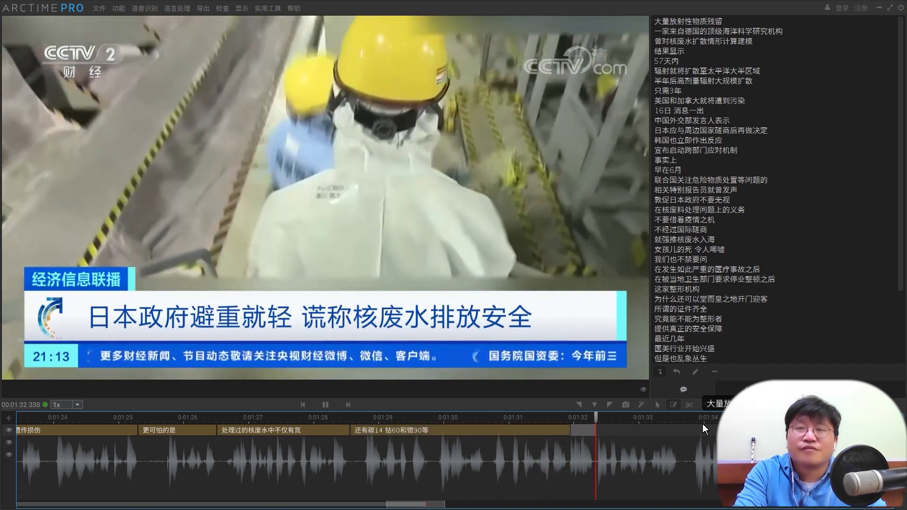
key("j")
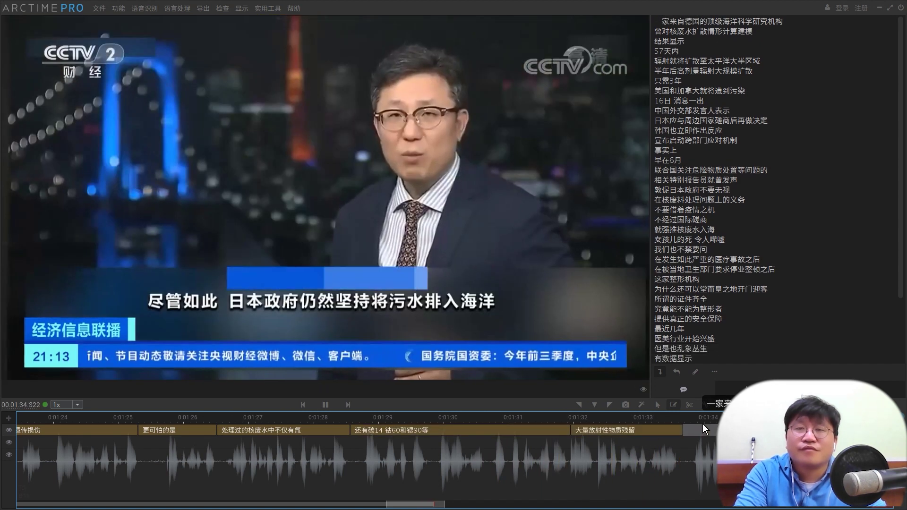
key("j")
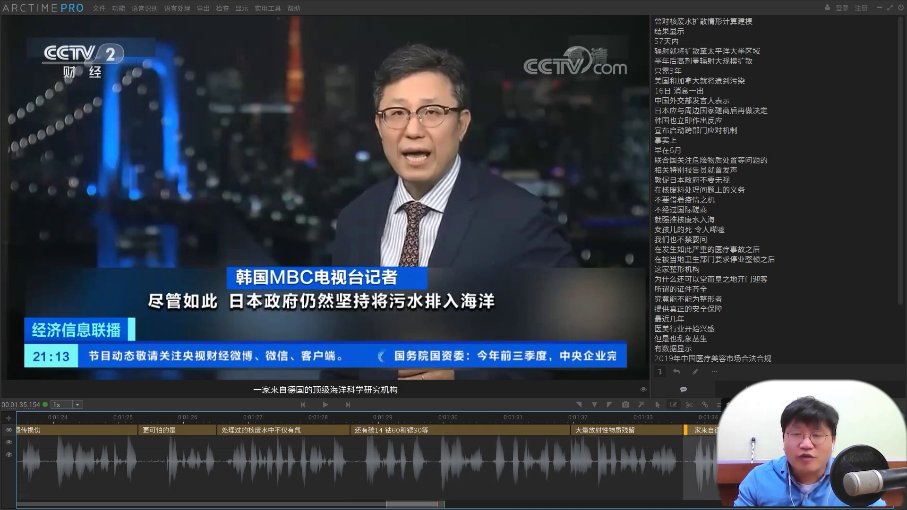
Shift the subtitle 一家来自德国的顶级海洋科学研究机构 to start at about 00:01:35.6 and resume playback.
left_click(712, 427)
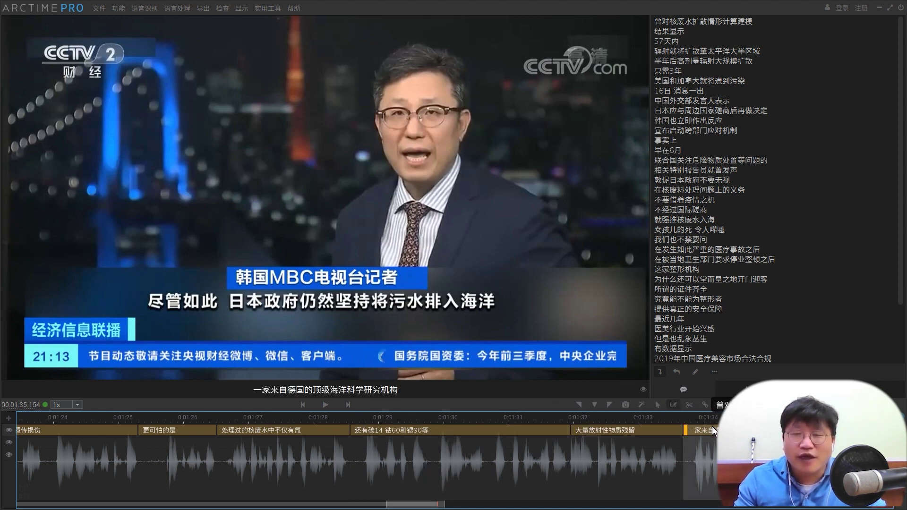
key("Delete")
key("space")
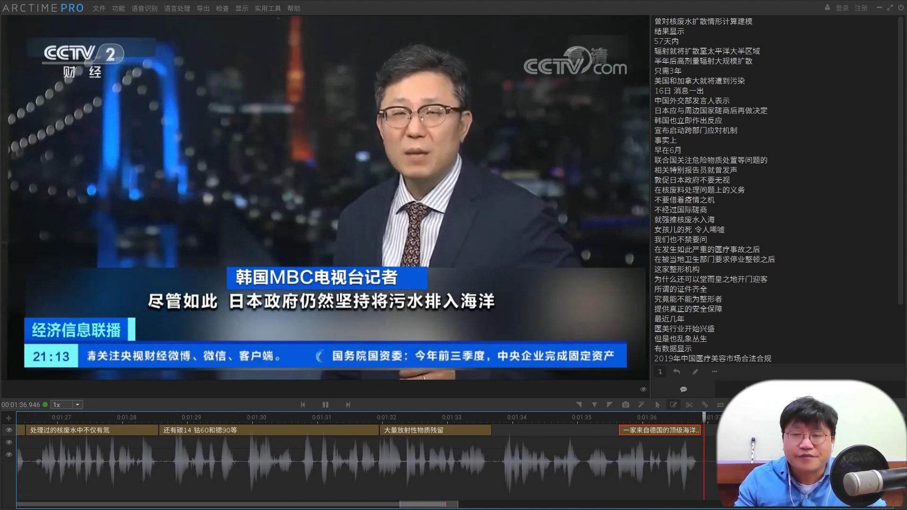
Relocate the subtitle 一家来自德国的顶级海洋科学研究机构 to start at about 00:01:42.8 and extend its end to about 00:01:45.8.
key("space")
key("Delete")
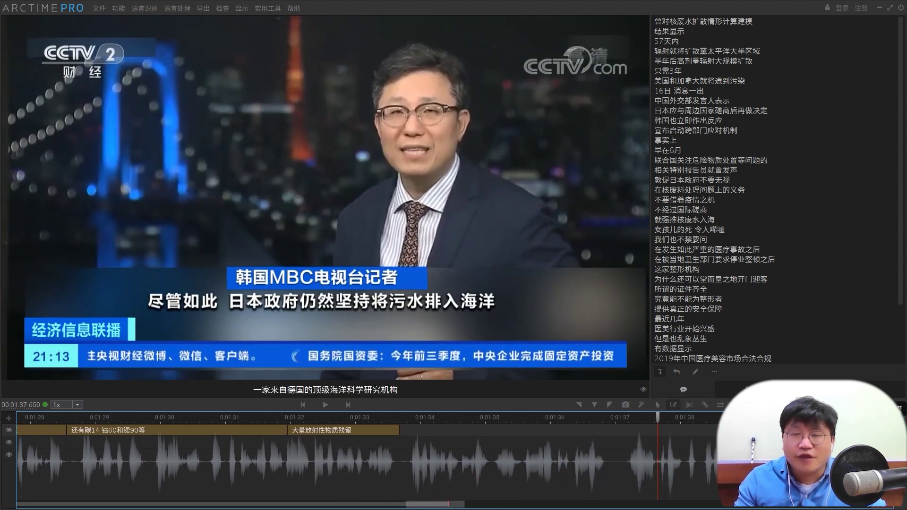
key("space")
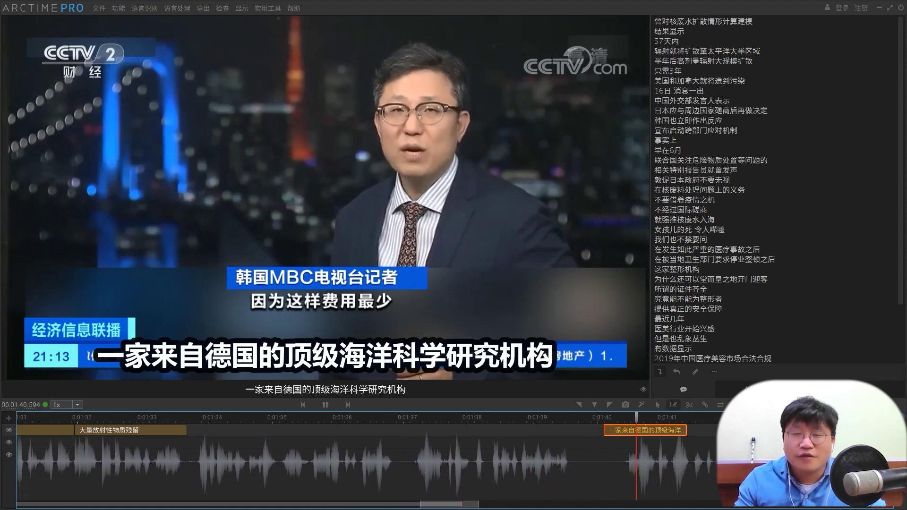
left_click(675, 432)
key("Delete")
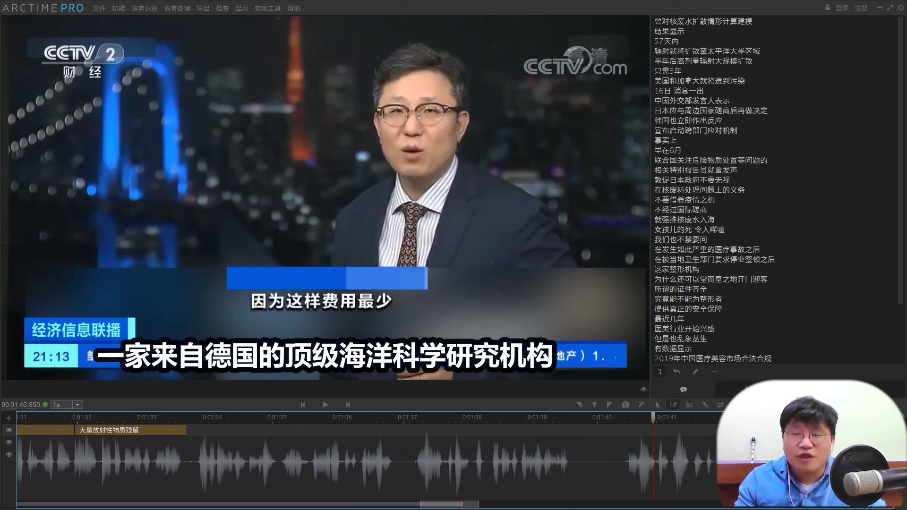
key("space")
key("j")
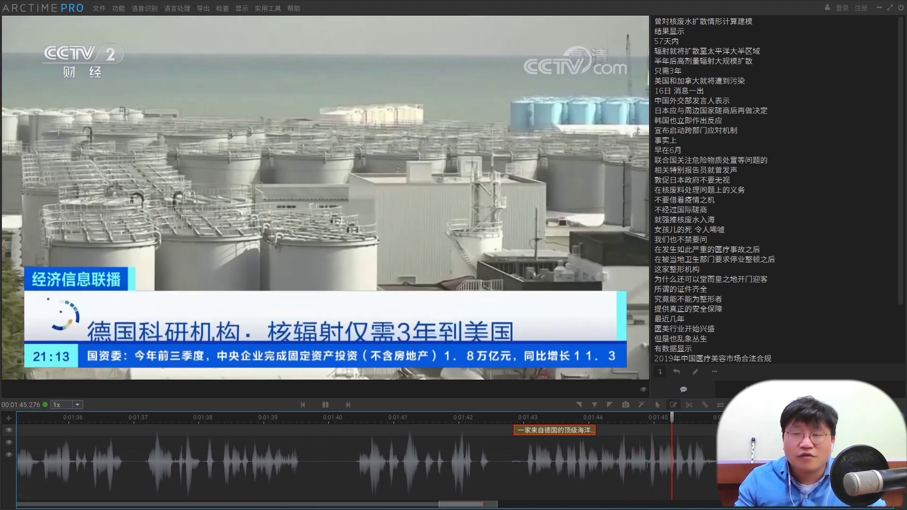
key("space")
left_click_drag(597, 430, 708, 434)
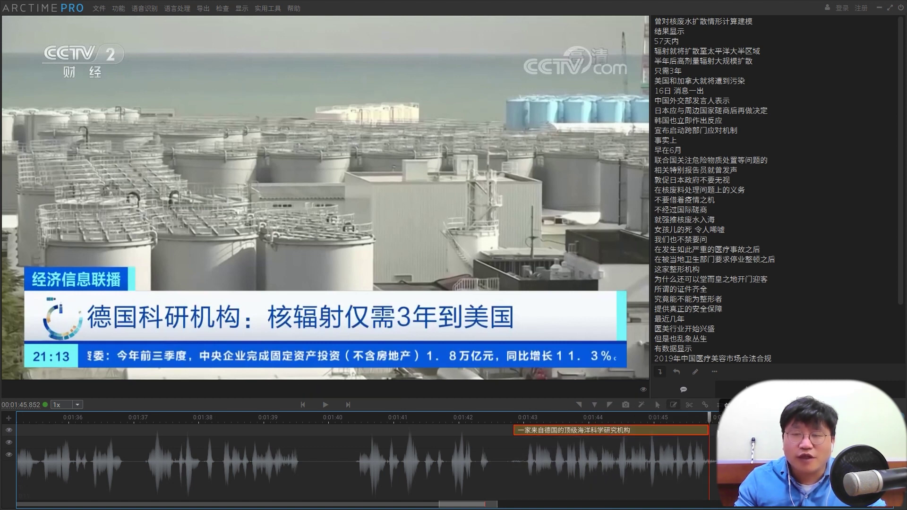
Time 曾对核废水扩散情形计算建模 from about 00:01:45.9 to 00:01:48.7 and place 结果显示 to start at about 00:01:48.9.
key("space")
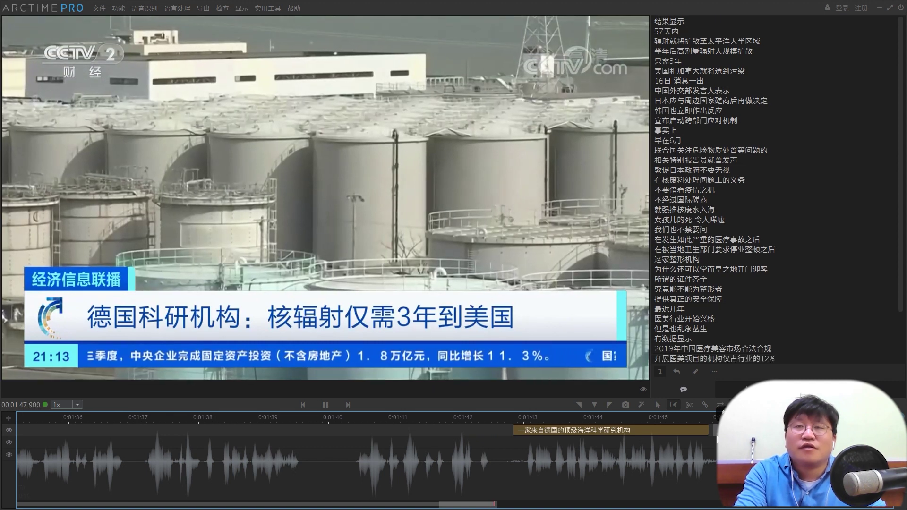
key("space")
scroll(628, 431, "down", 1)
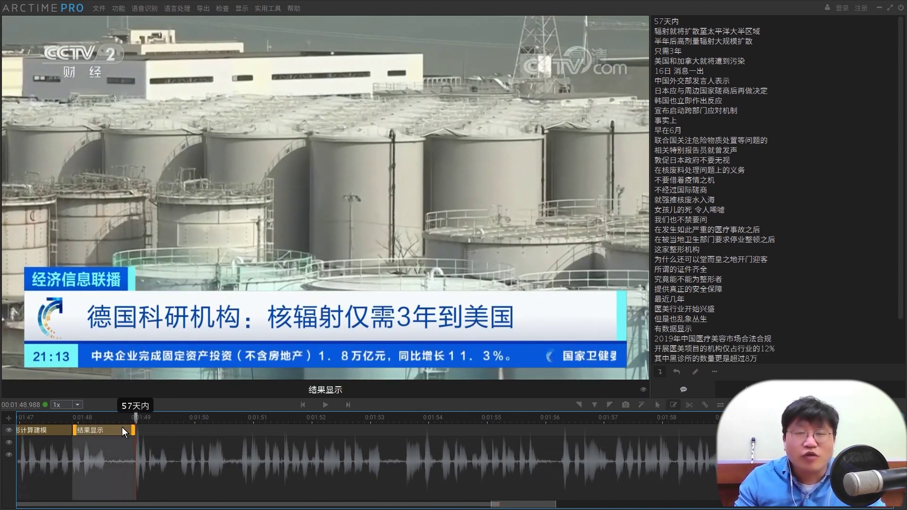
left_click_drag(118, 428, 174, 428)
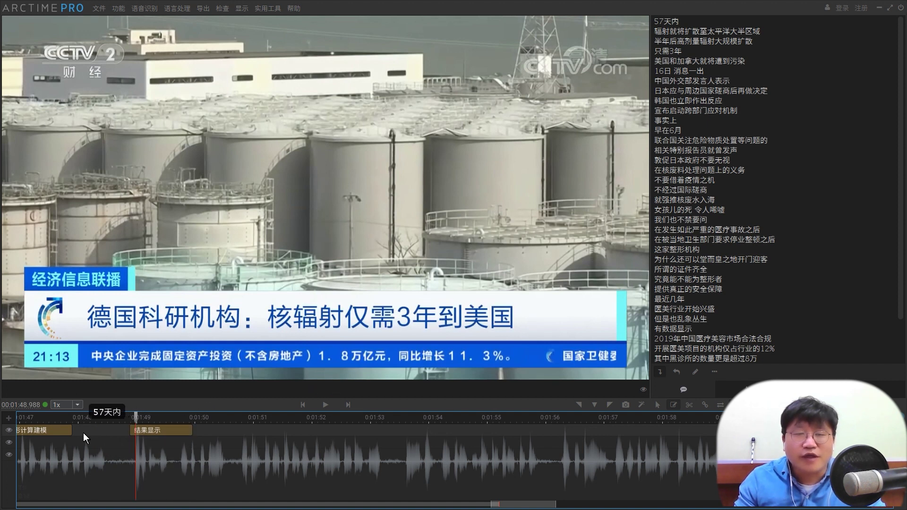
left_click_drag(71, 431, 113, 446)
Play back the retimed lines and trim the end of 结果显示 to about 00:01:49.7.
scroll(112, 446, "left", 3)
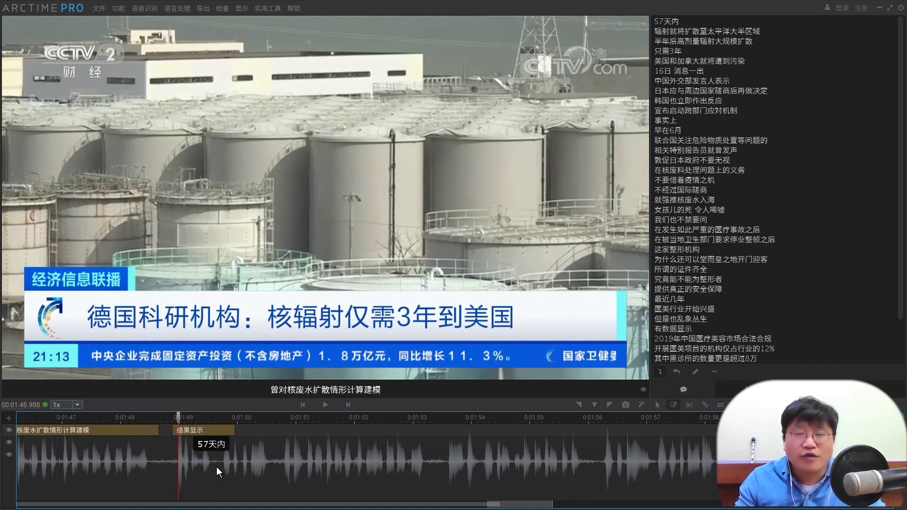
scroll(496, 506, "right", 3)
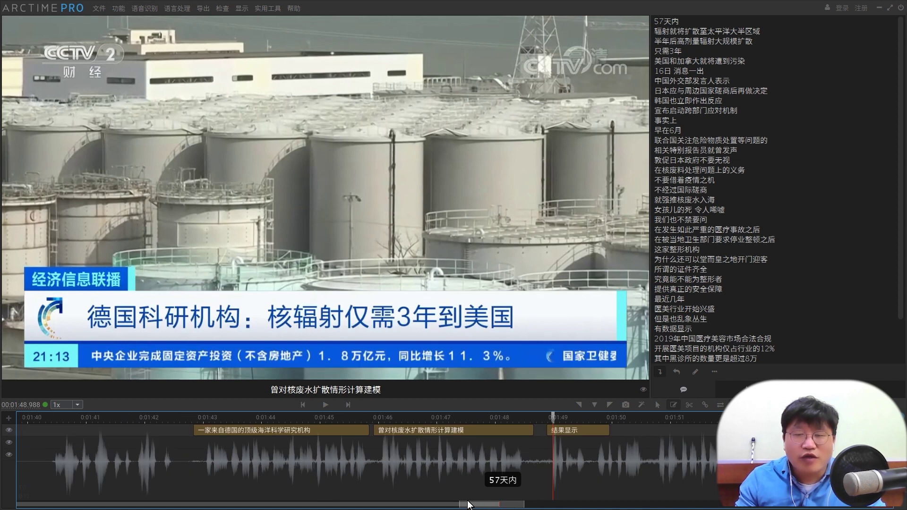
scroll(444, 458, "left", 4)
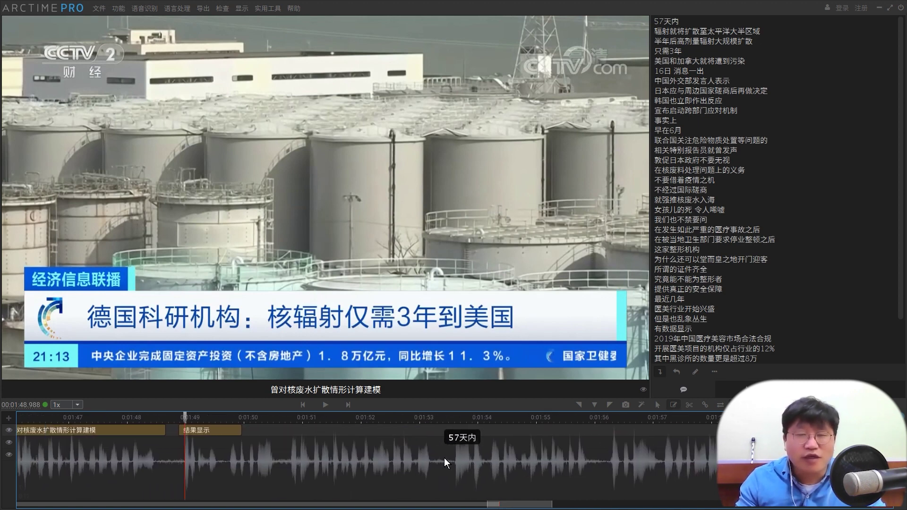
left_click(367, 432)
left_click(335, 430)
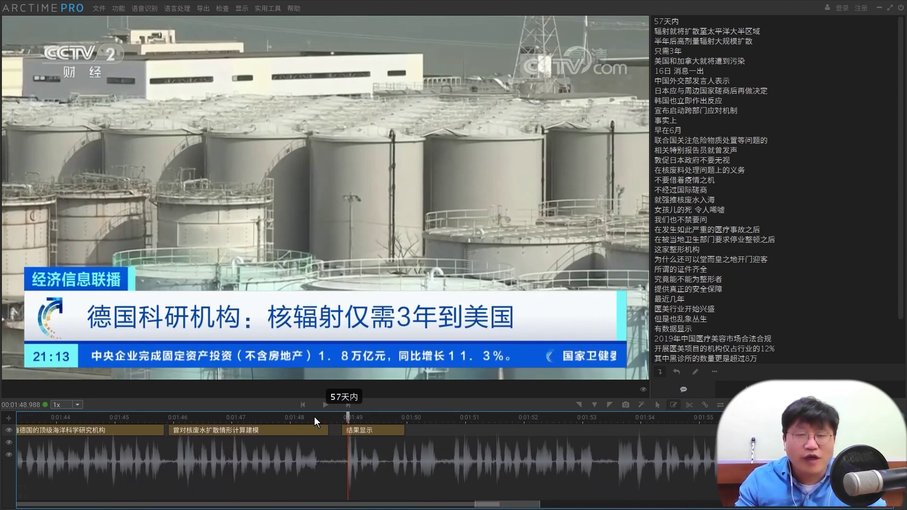
left_click(272, 418)
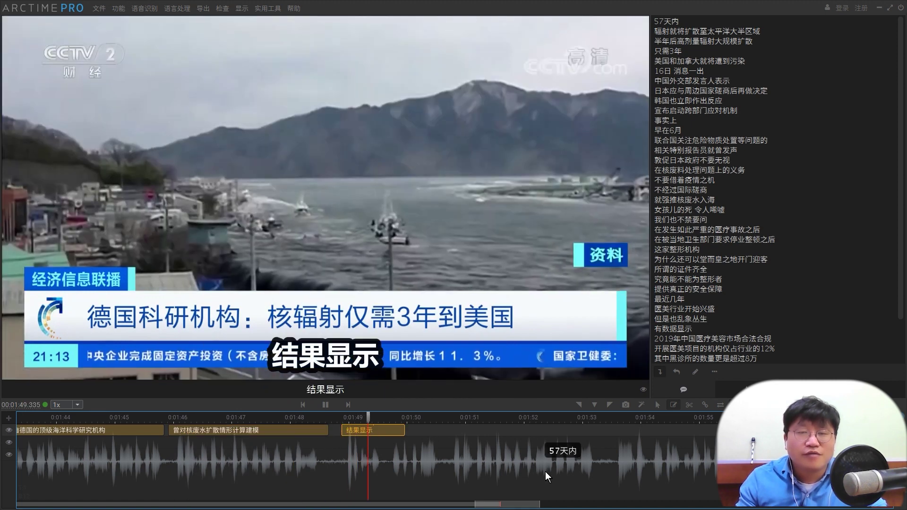
key("space")
left_click_drag(403, 429, 386, 428)
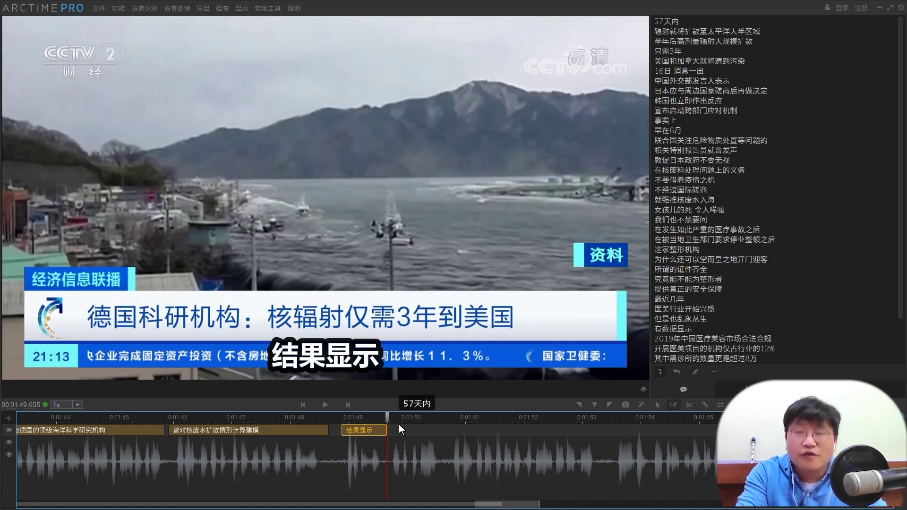
Time the next transcript lines to the speech, from 57天内 through 相关特别报告员就曾发声.
key("space")
key("j")
key("k")
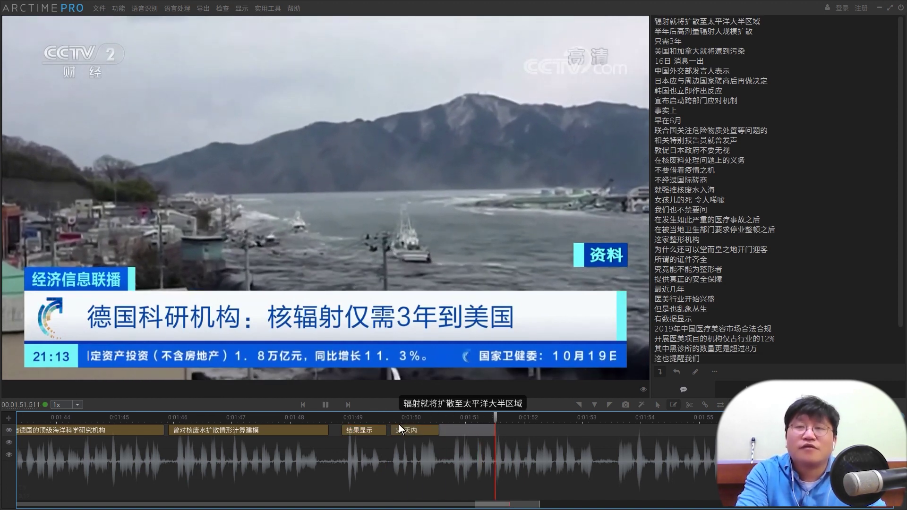
key("k")
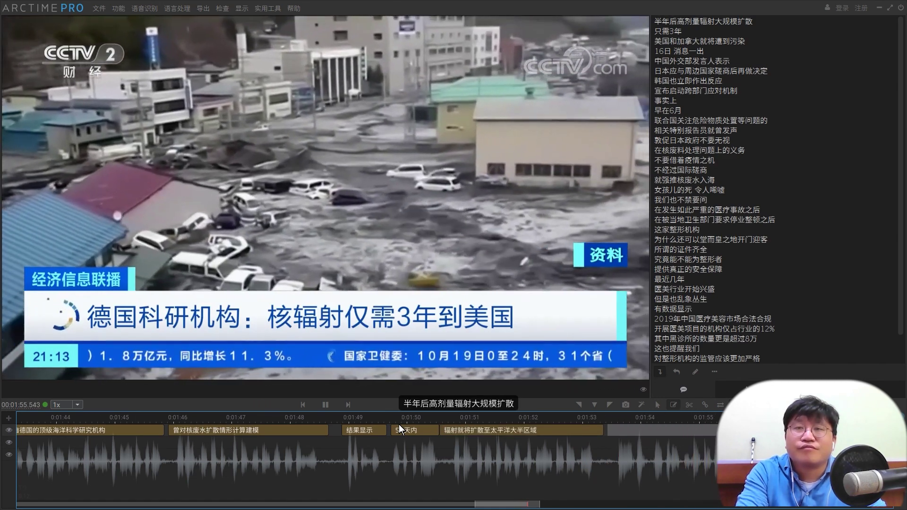
key("k")
key("k")
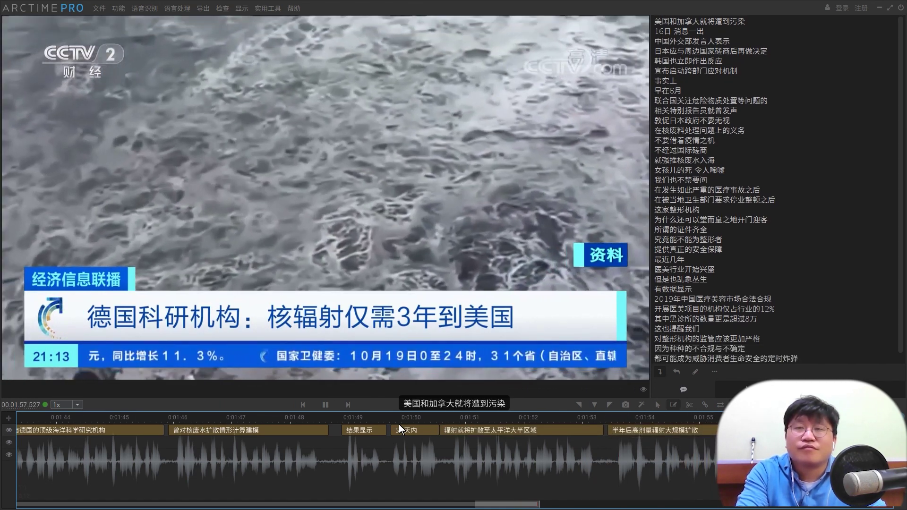
key("k")
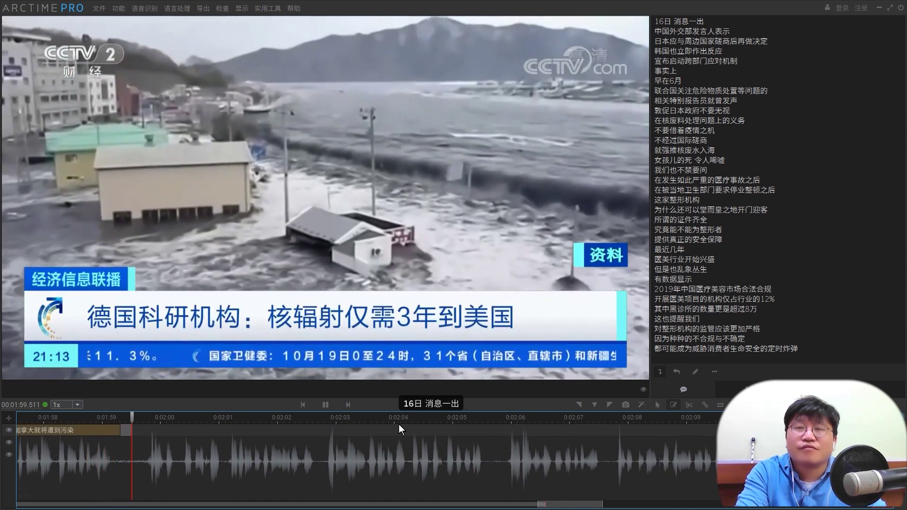
key("k")
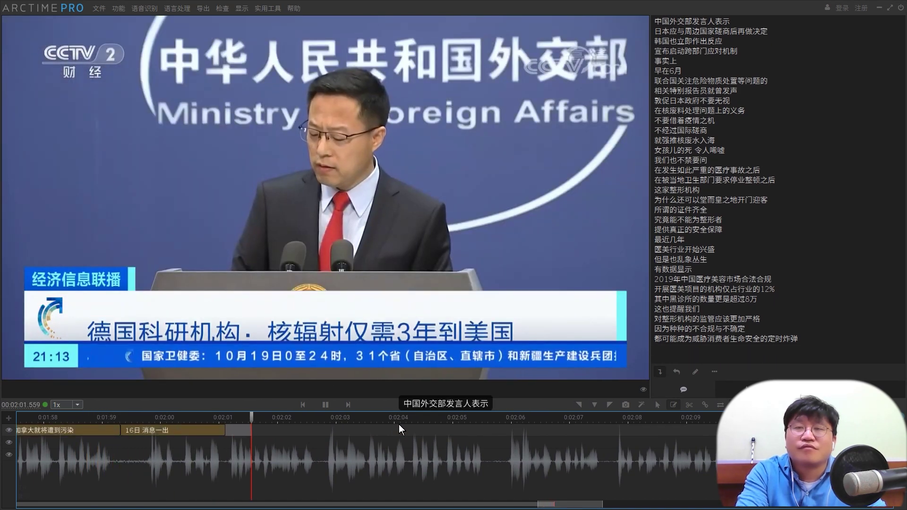
key("k")
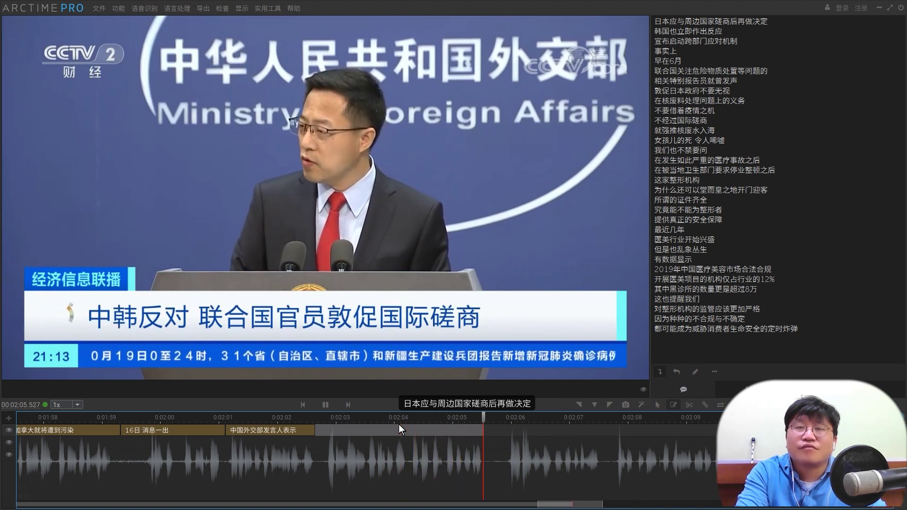
key("k")
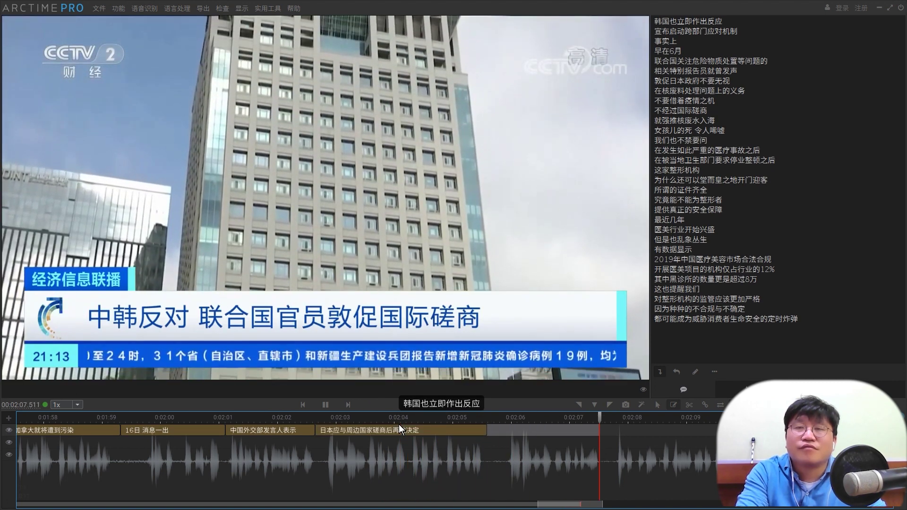
key("k")
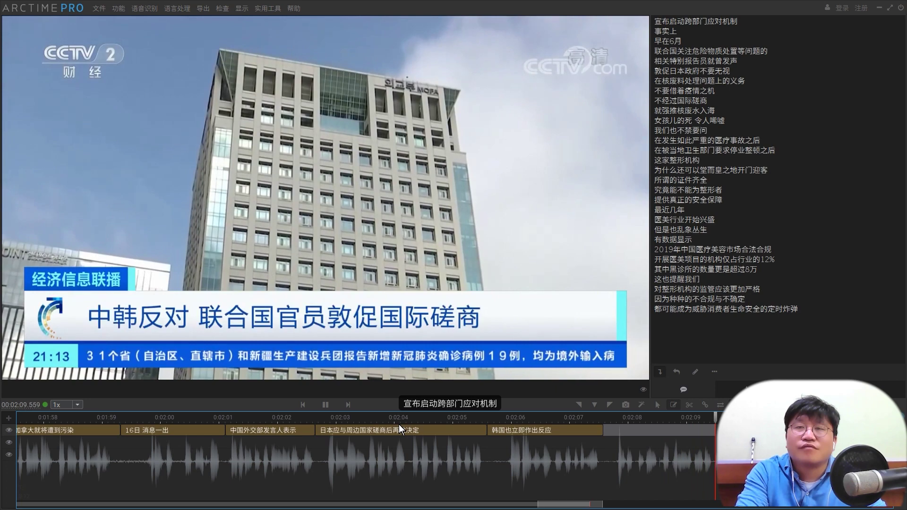
key("k")
key("k")
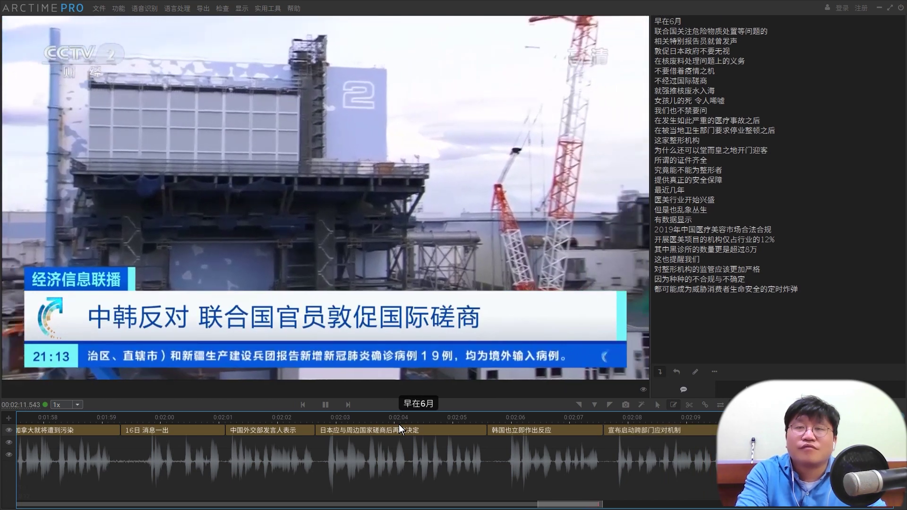
key("k")
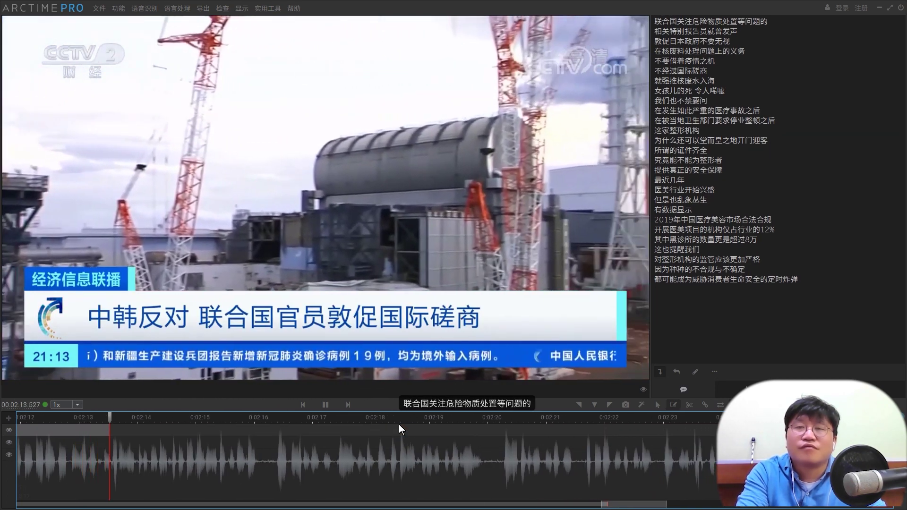
key("k")
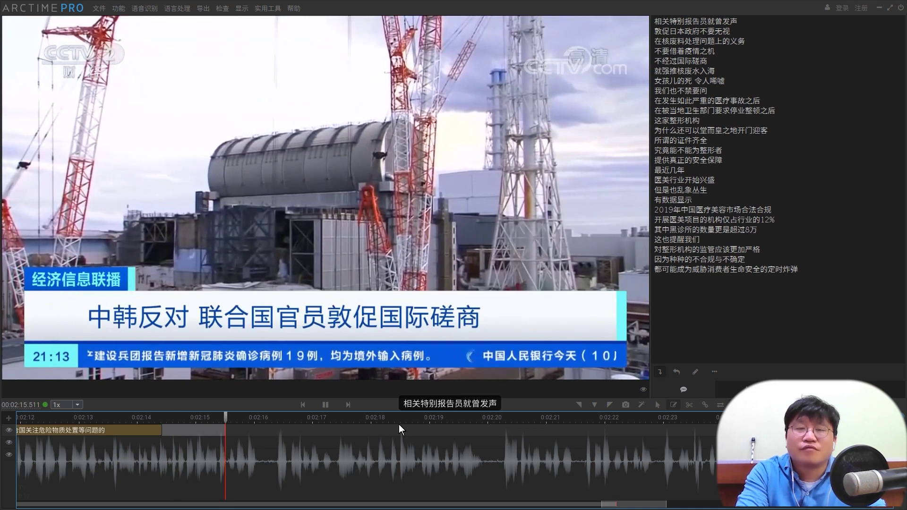
key("k")
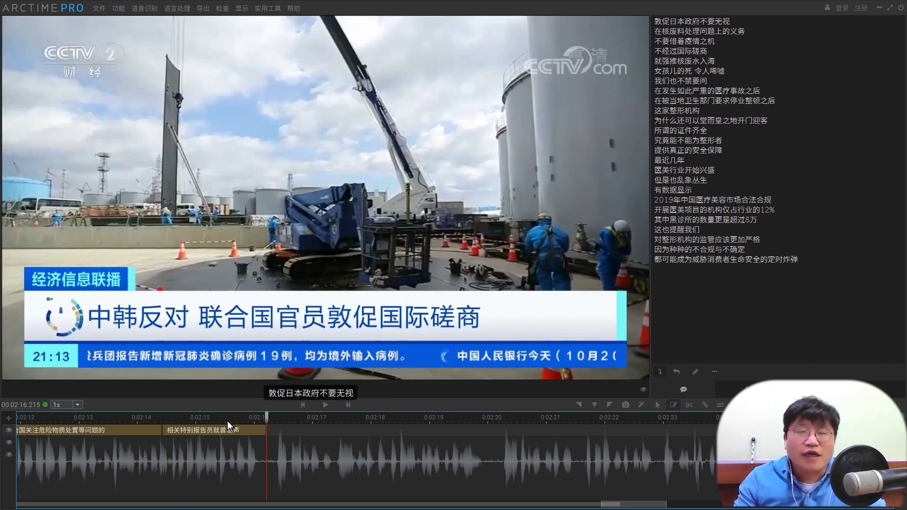
Move the boundary between 联合国关注危险物质处置等问题的 and 相关特别报告员就曾发声 to about 00:02:14.2 and play the transition back.
left_click(106, 421)
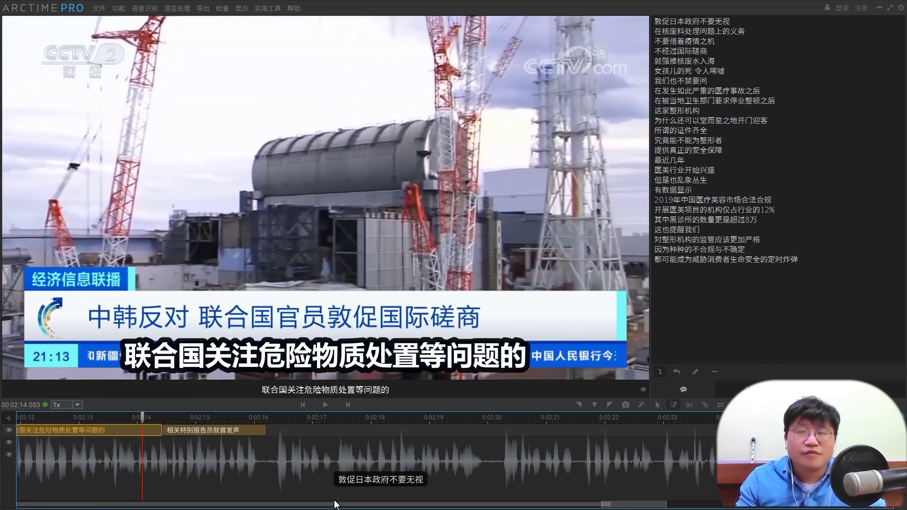
left_click(121, 417)
key("space")
key("space")
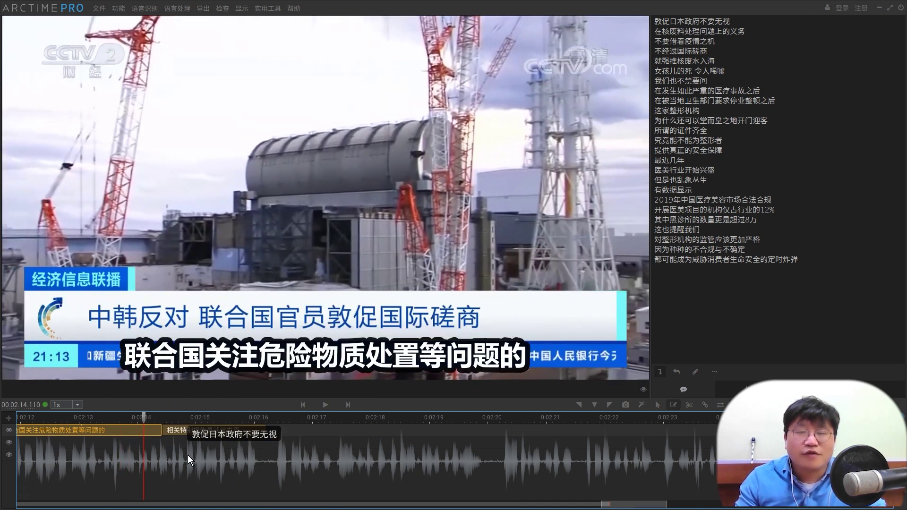
left_click(147, 416)
left_click(199, 428)
left_click_drag(163, 436, 150, 433)
left_click(163, 431)
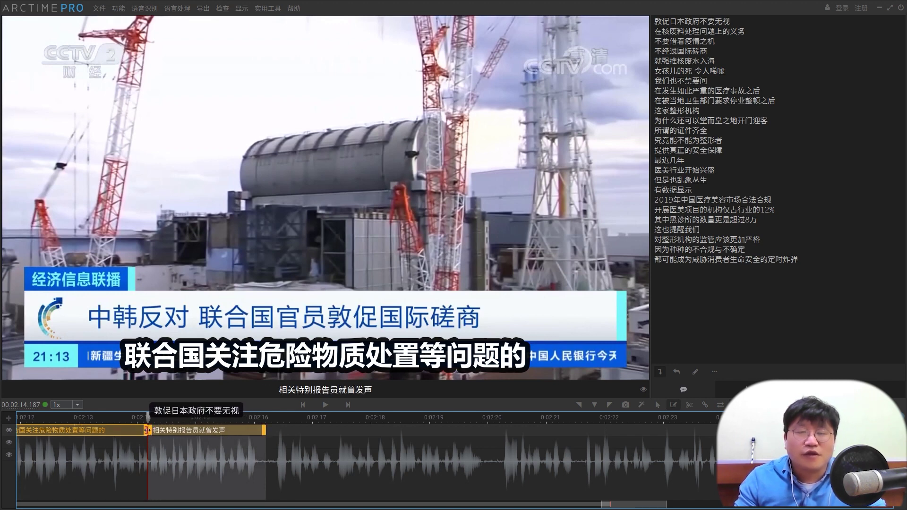
left_click(110, 418)
key("space")
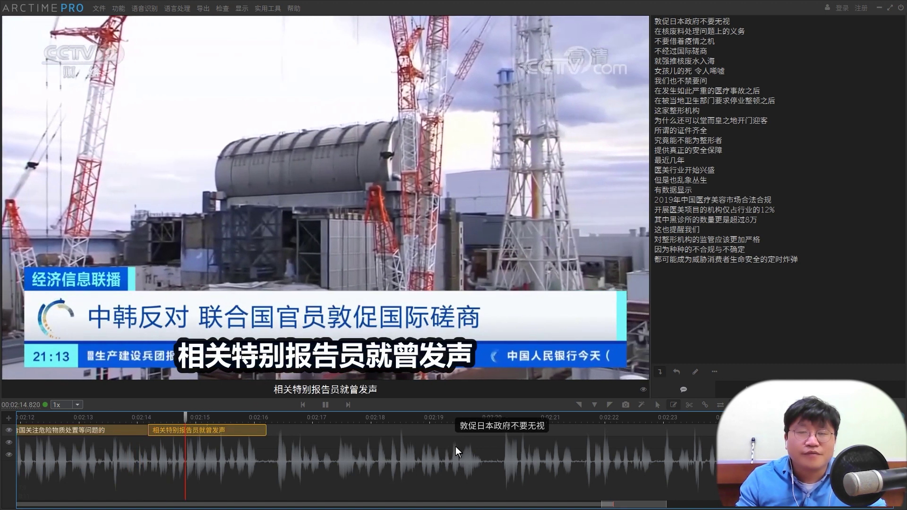
key("space")
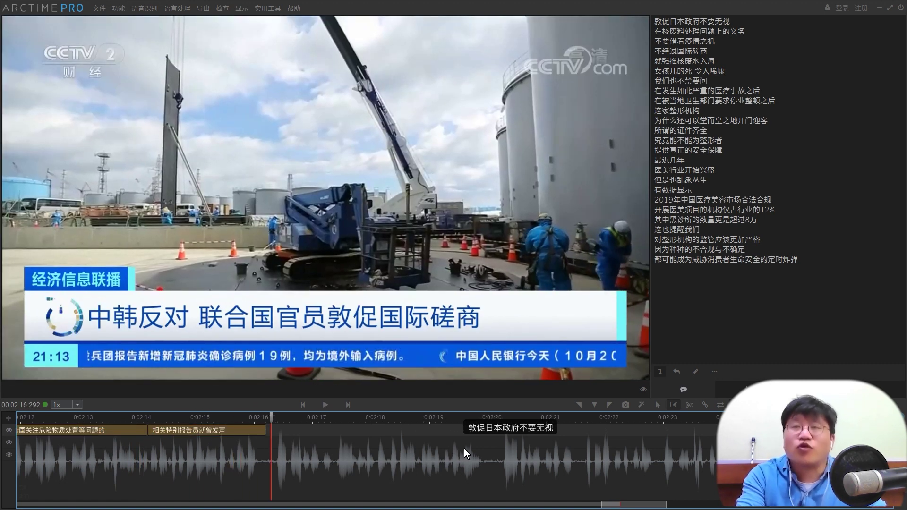
Time the next transcript lines to the speech, from 敦促日本政府不要无视 through 就强推核废水入海.
key("space")
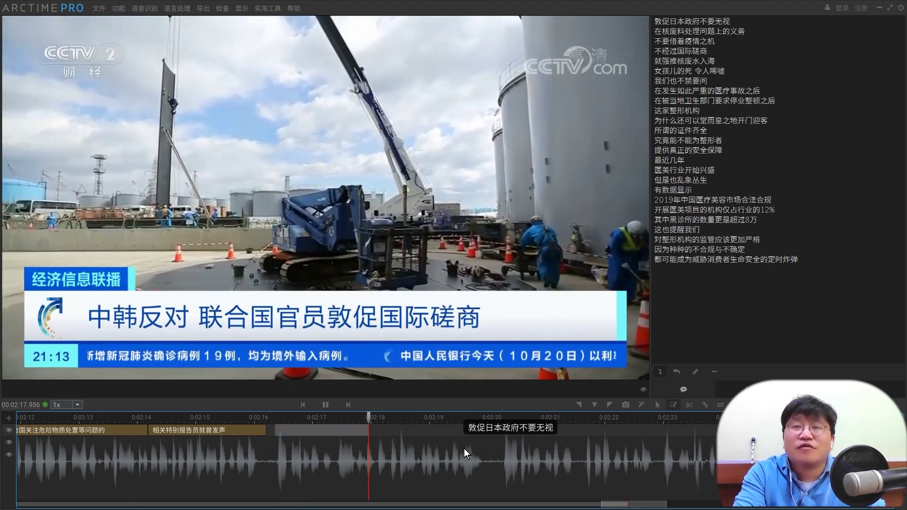
key("j")
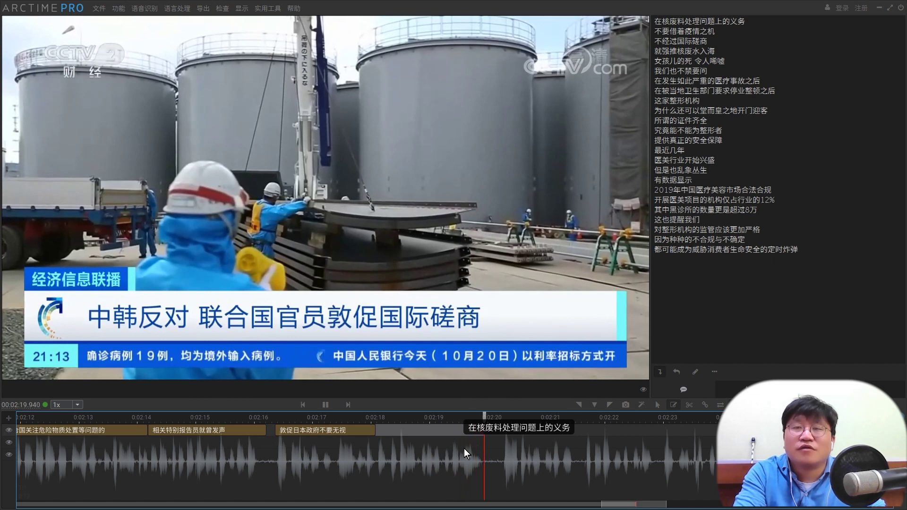
key("j")
key("j")
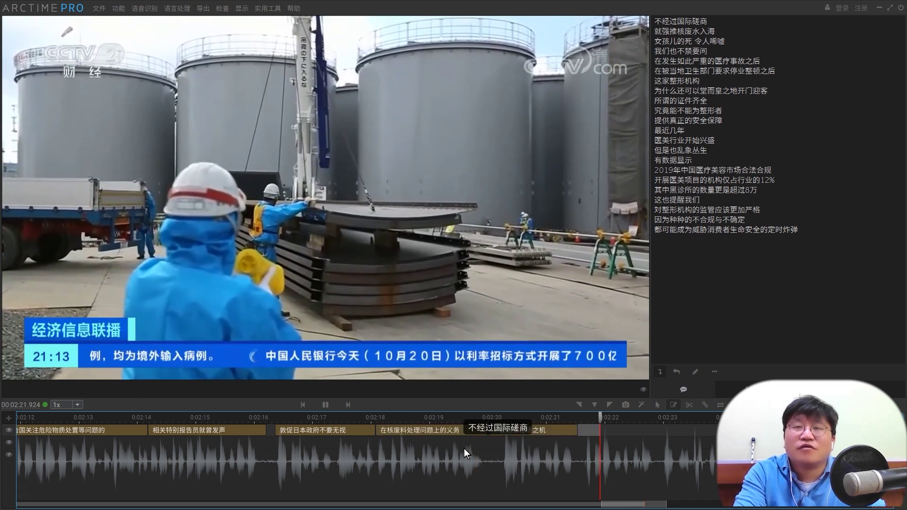
key("j")
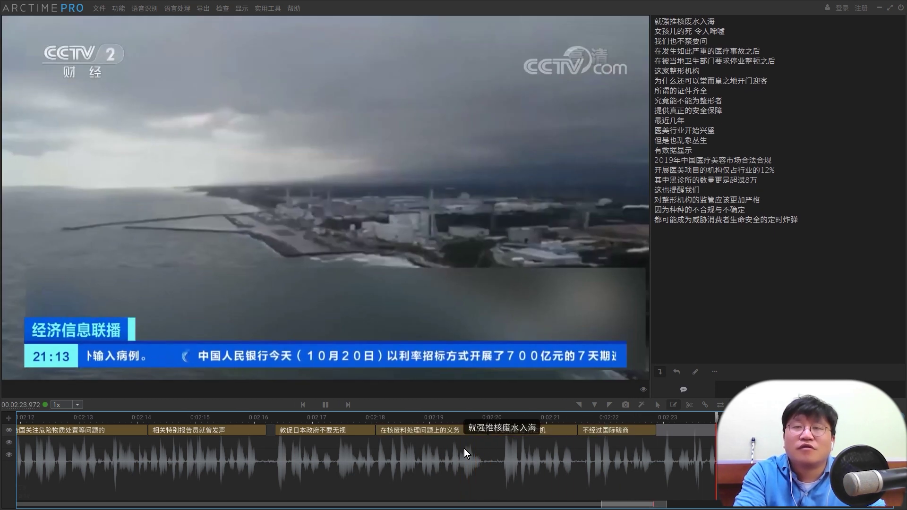
key("j")
key("space")
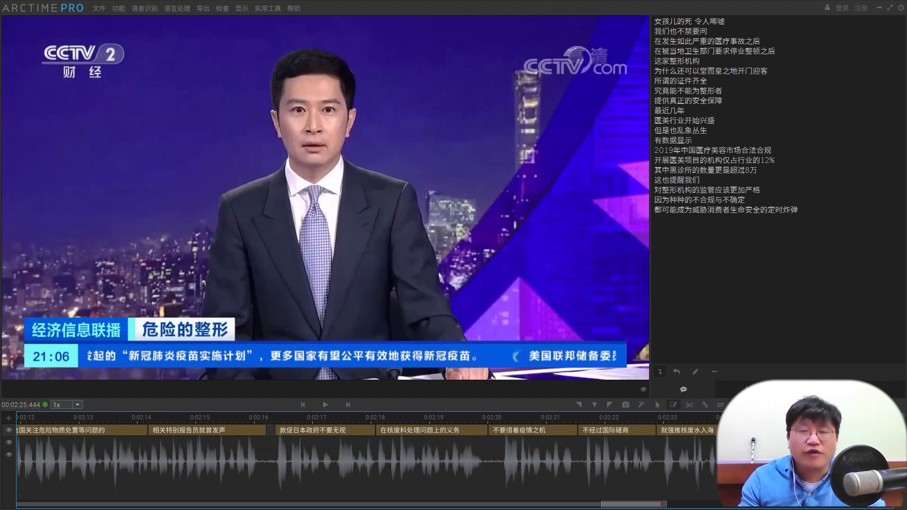
Time the anchor's opening lines to the speech, from 女孩儿的死 令人唏嘘 through 所谓的证件齐全.
scroll(387, 457, "down", 1)
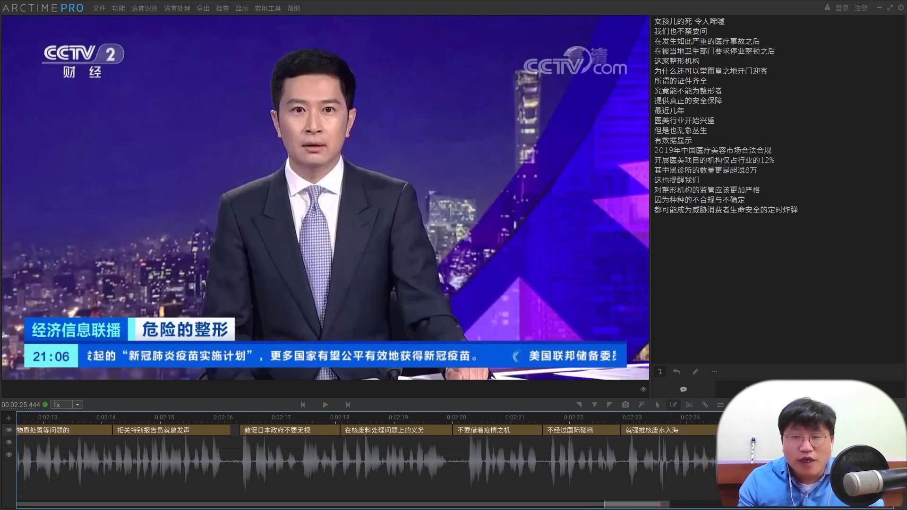
scroll(699, 438, "down", 3)
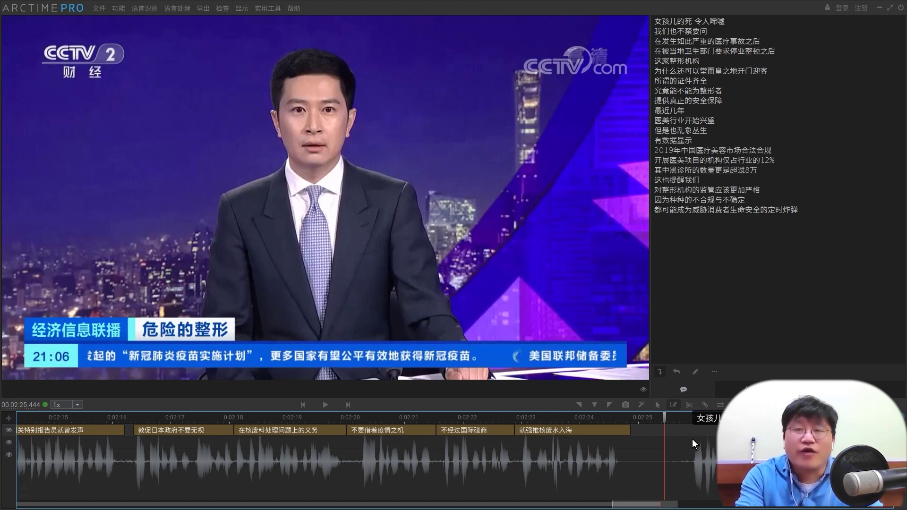
key("space")
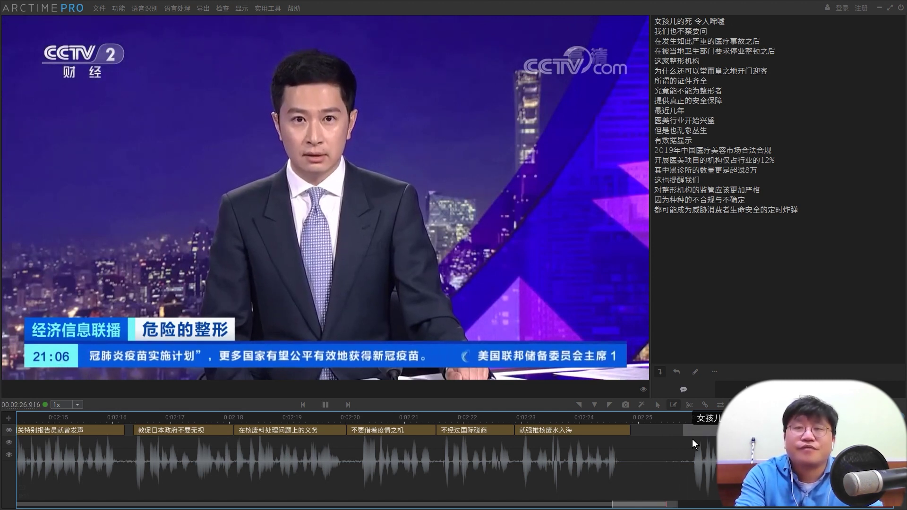
key("j")
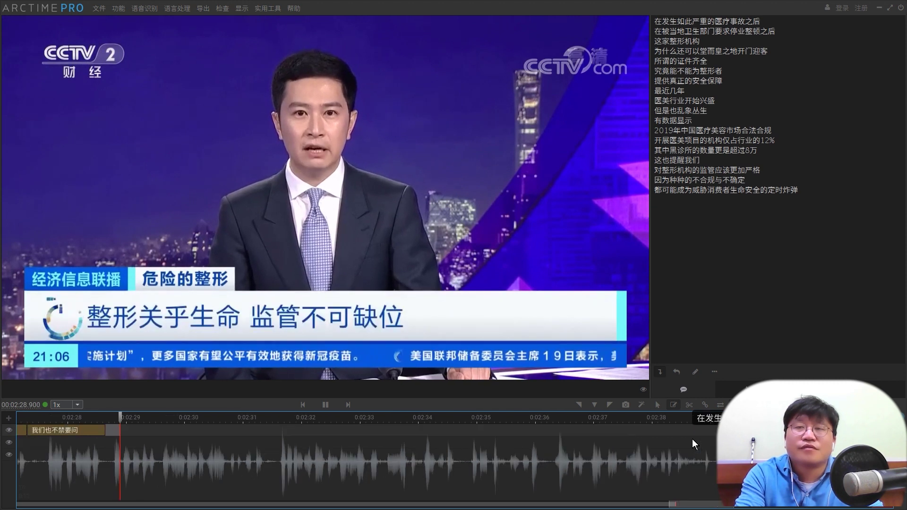
key("j")
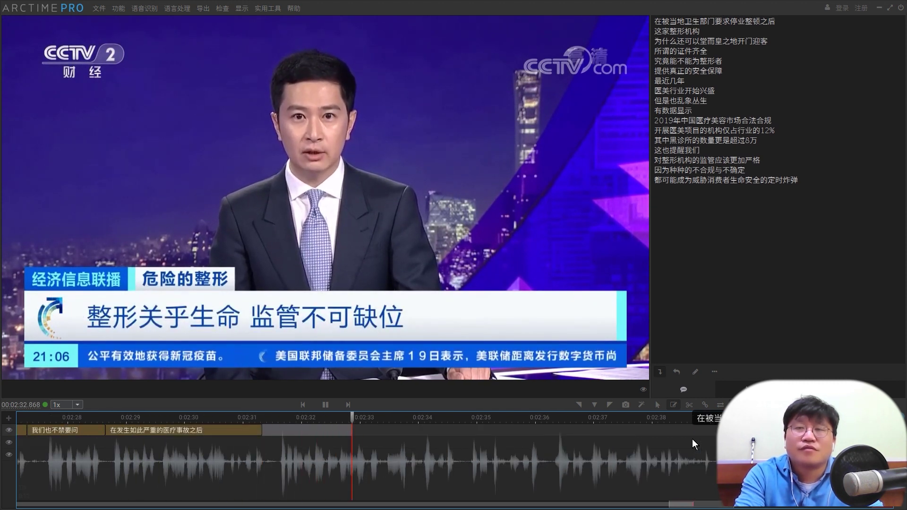
key("j")
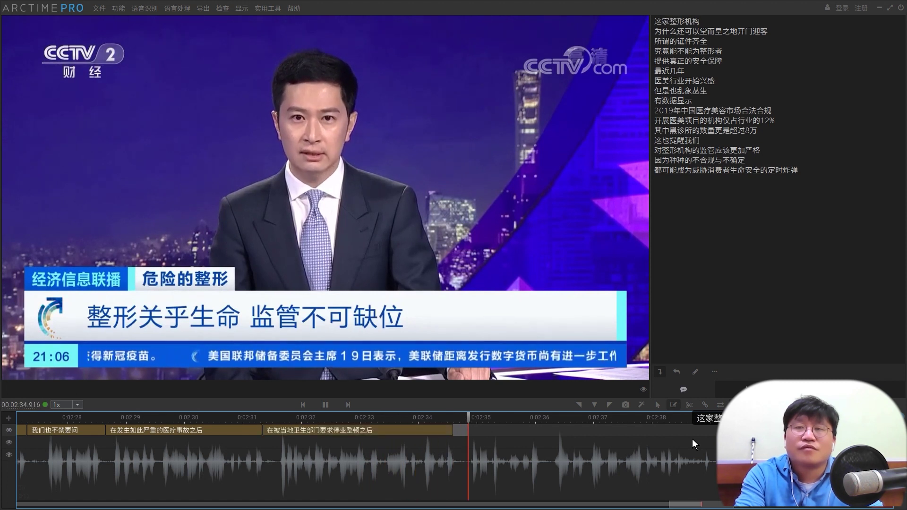
key("j")
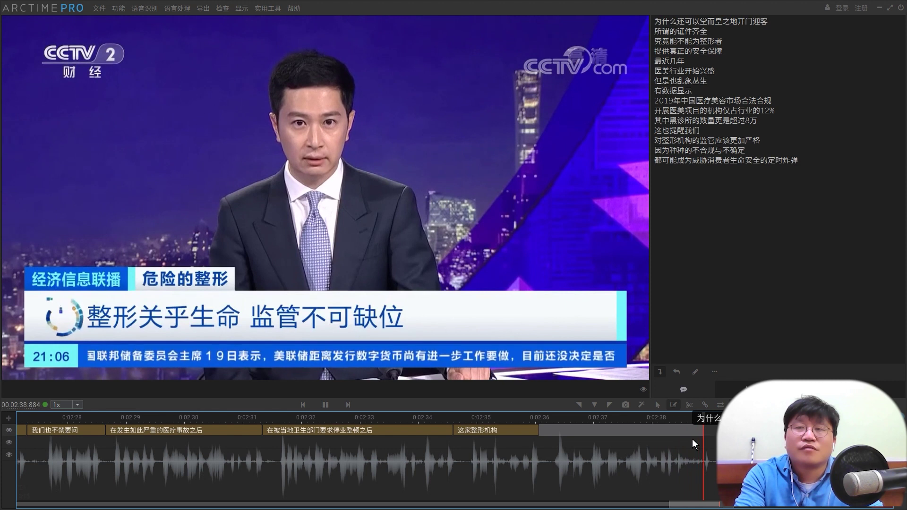
key("j")
key("j")
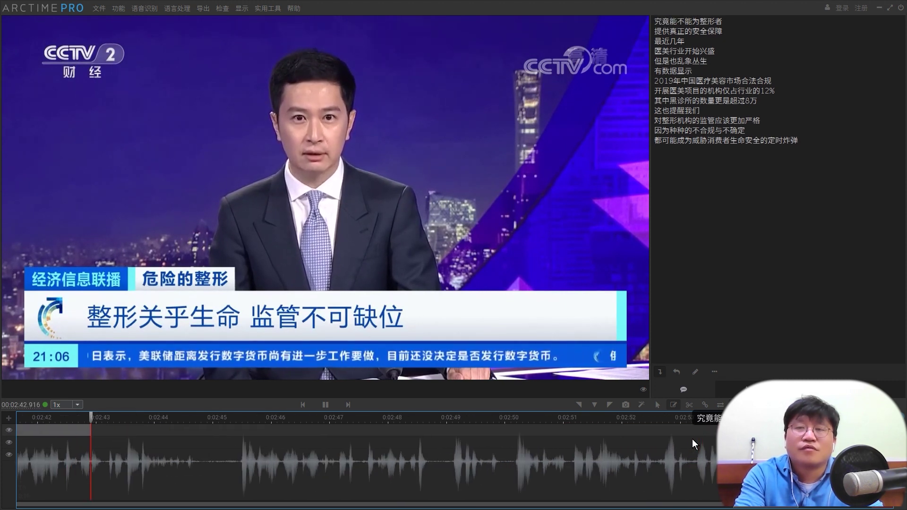
Time the following transcript lines to the speech, from 究竟能不能为整形者 through 开展医美项目的机构仅占行业的12%.
key("j")
key("j")
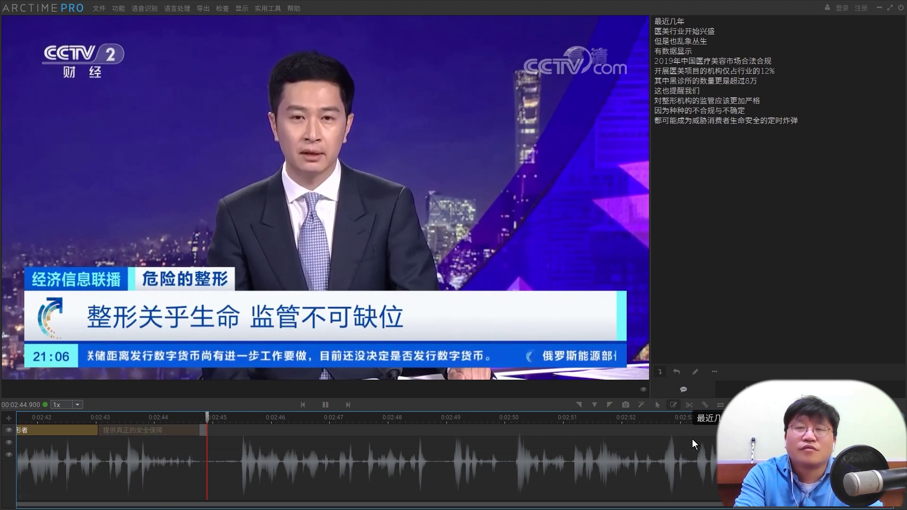
key("j")
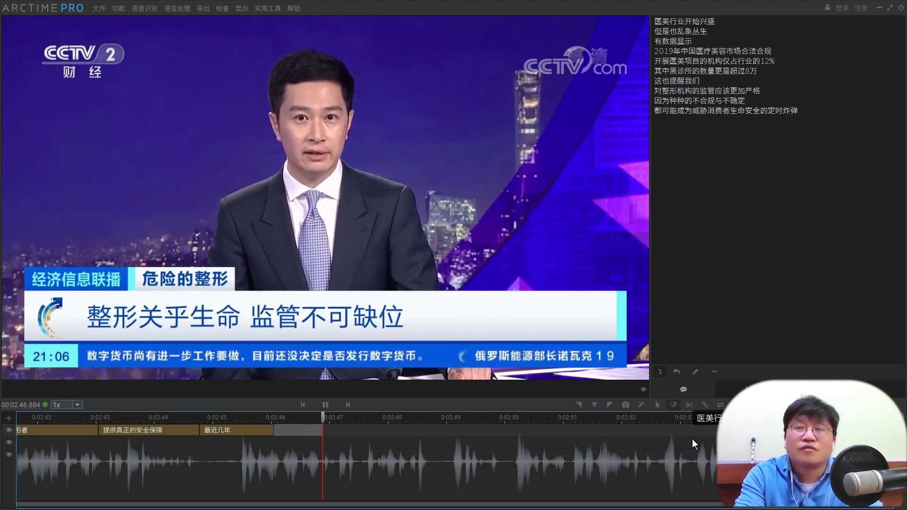
key("j")
key("j")
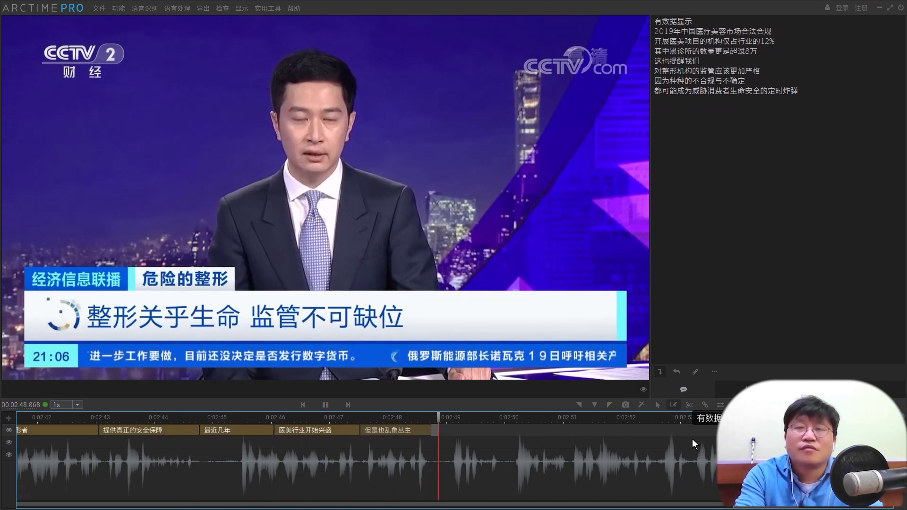
key("j")
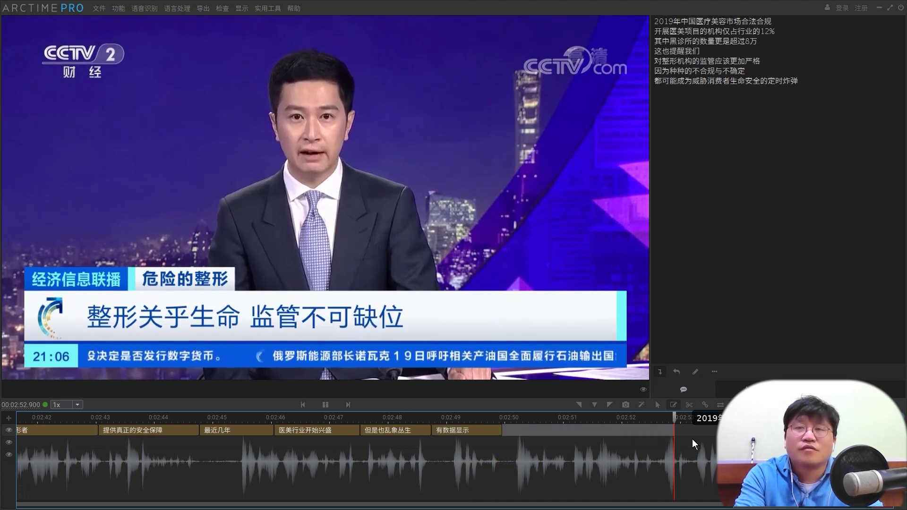
key("j")
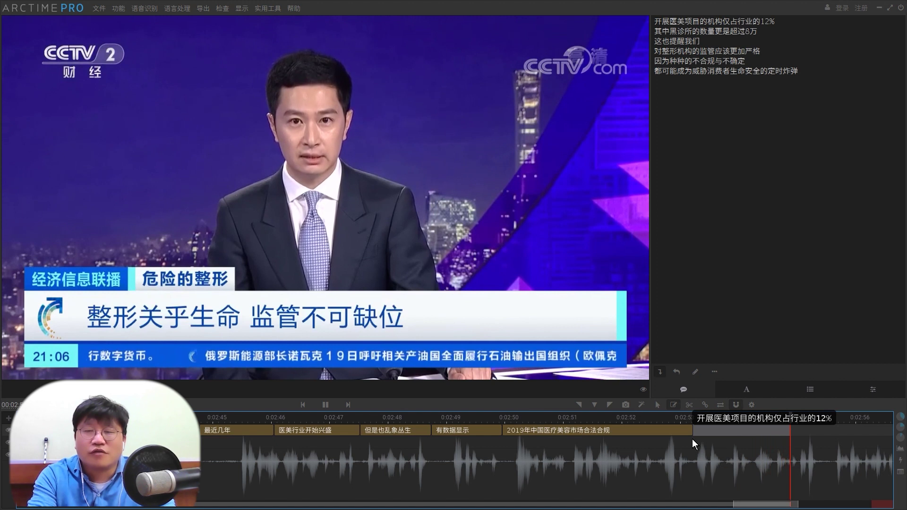
key("j")
Try to adjust the transition between 2019年中国医疗美容市场合法合规 and 开展医美项目的机构仅占行业的12% by slightly shifting the block edges.
left_click_drag(694, 431, 701, 430)
left_click(701, 446)
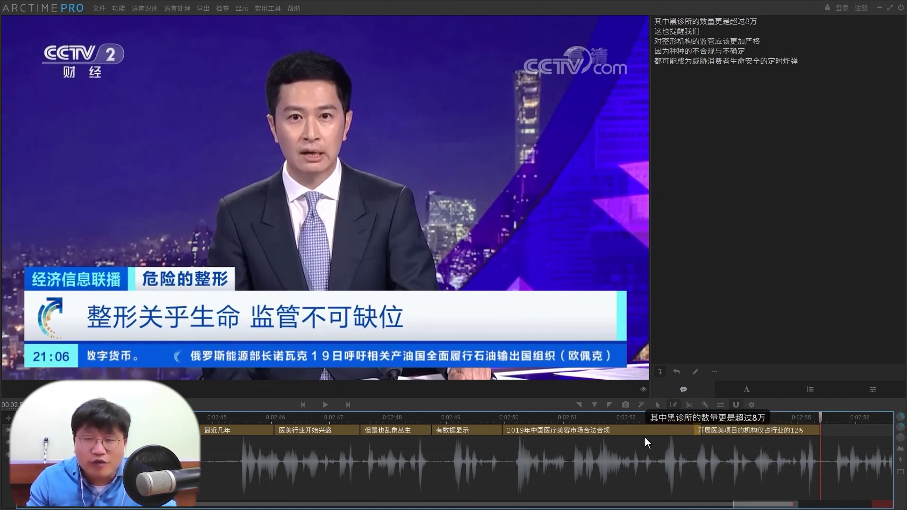
left_click(645, 437)
left_click(715, 429)
left_click_drag(716, 429, 712, 426)
left_click(606, 417)
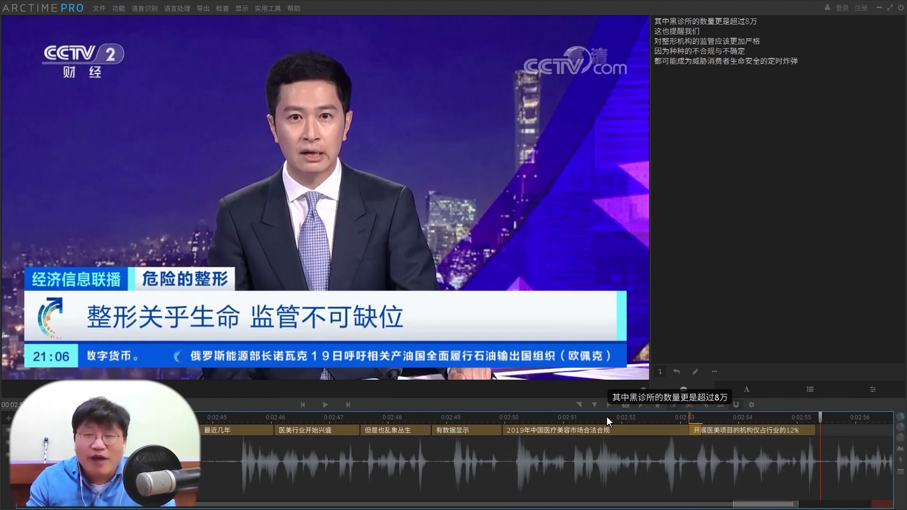
Play back the transition from 2019年中国医疗美容市场合法合规 to 开展医美项目的机构仅占行业的12% against the speech.
key("space")
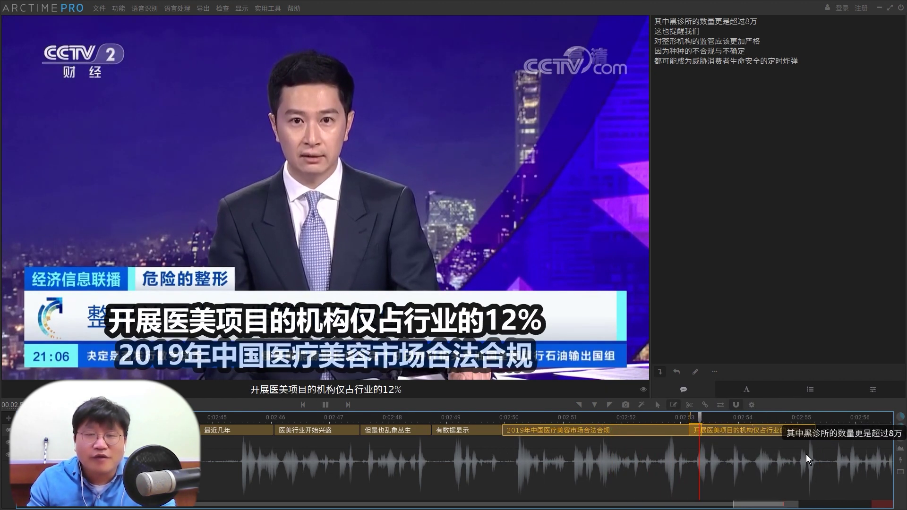
key("space")
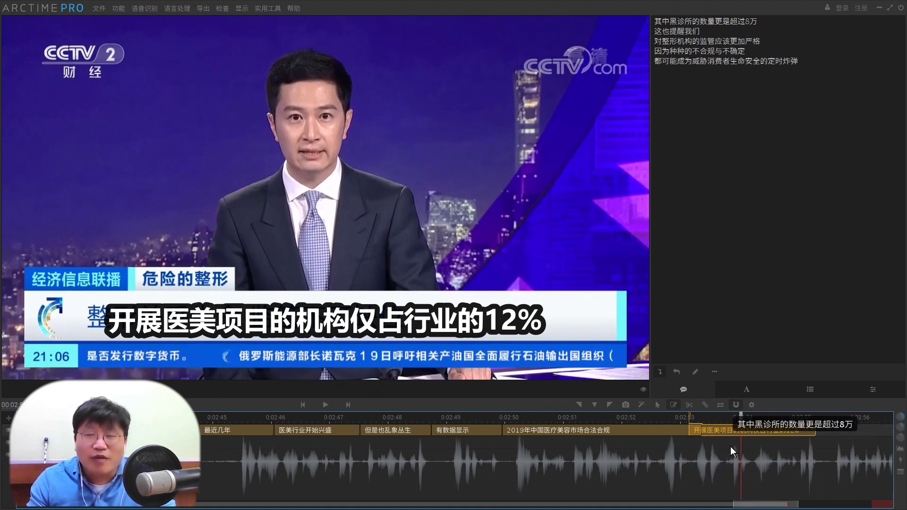
left_click(628, 418)
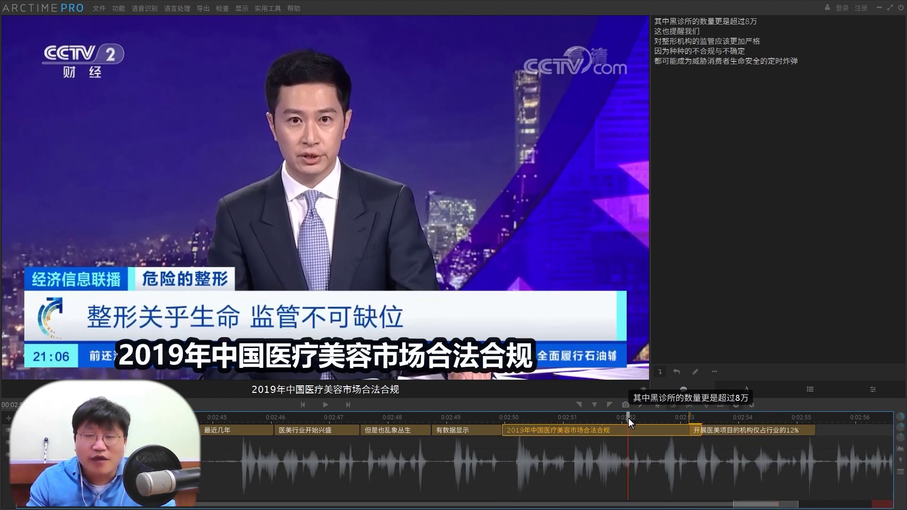
left_click(483, 419)
key("space")
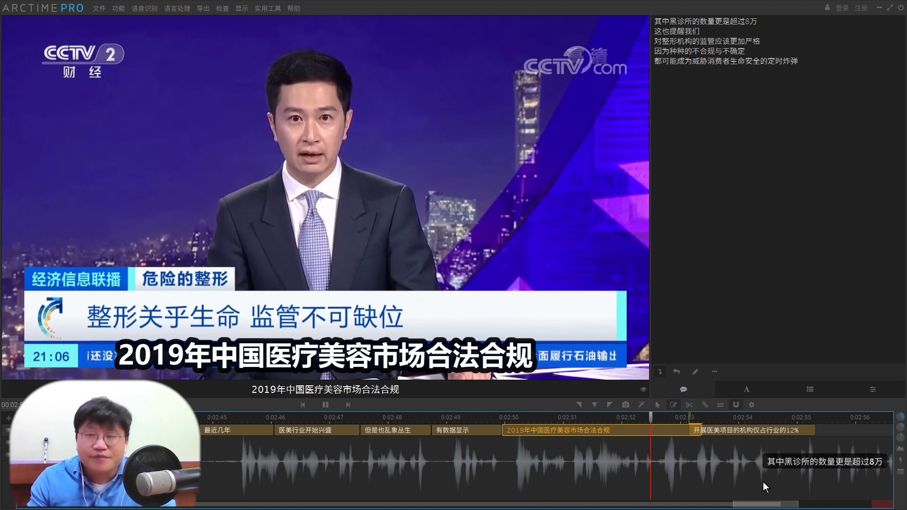
Move 开展医美项目的机构仅占行业的12% to the second track, starting at about 00:02:53.7, and extend 2019年中国医疗美容市场合法合规 to that point.
left_click_drag(691, 429, 744, 444)
left_click(741, 428)
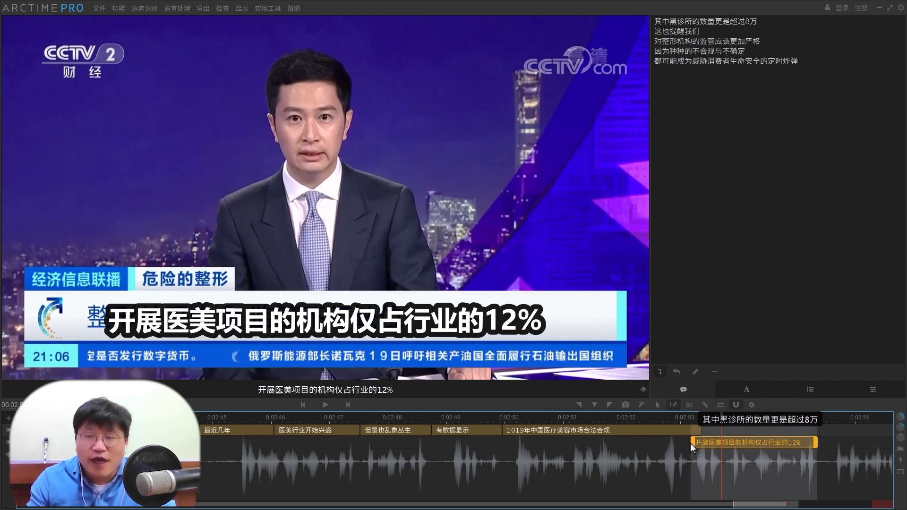
left_click_drag(692, 444, 722, 430)
left_click(700, 430)
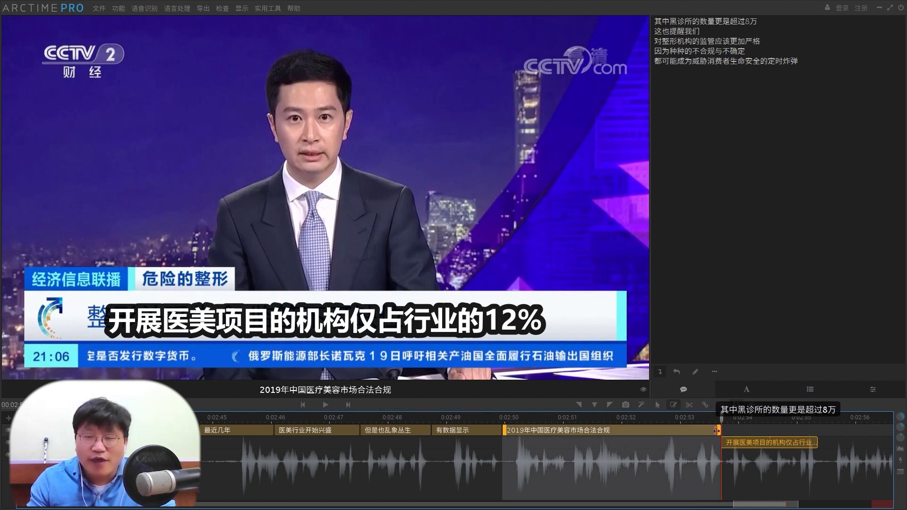
Play back the retimed lines and extend the end of 开展医美项目的机构仅占行业的12% to about 00:02:57.6.
left_click(622, 418)
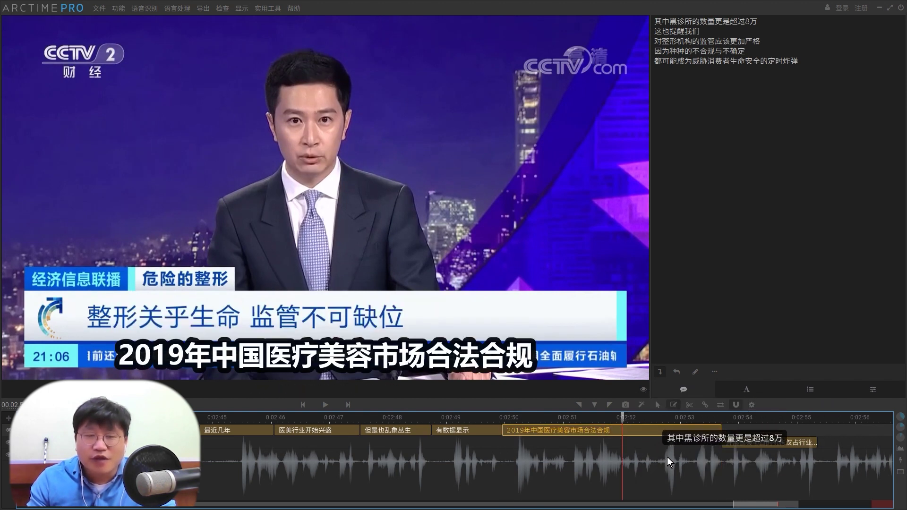
key("space")
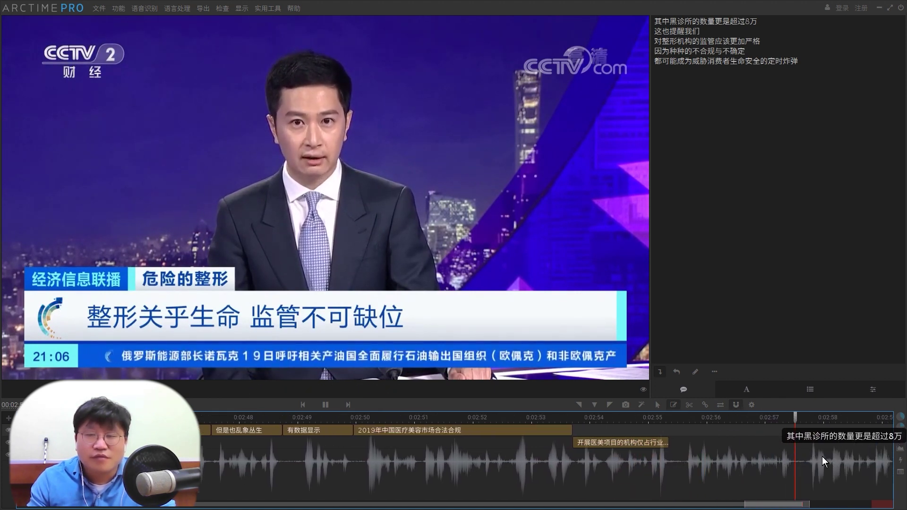
key("space")
left_click_drag(669, 443, 796, 442)
left_click(816, 438)
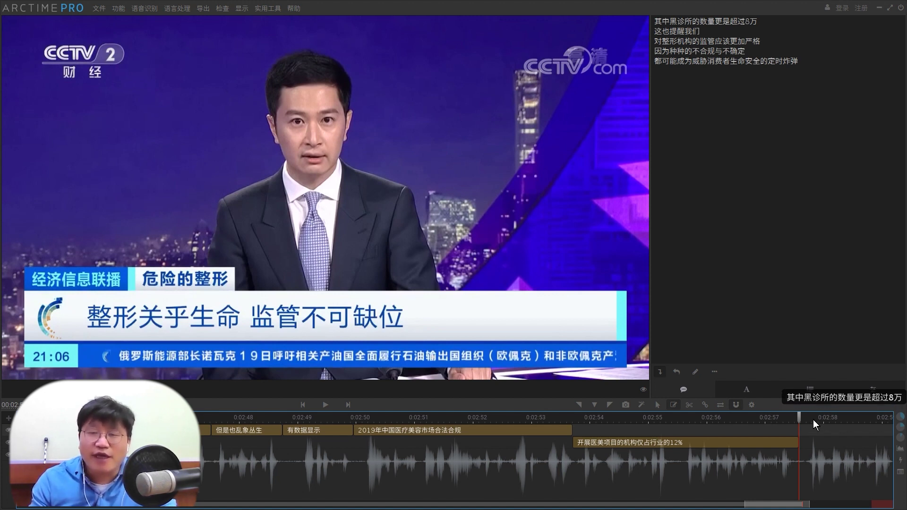
left_click(805, 417)
left_click(801, 417)
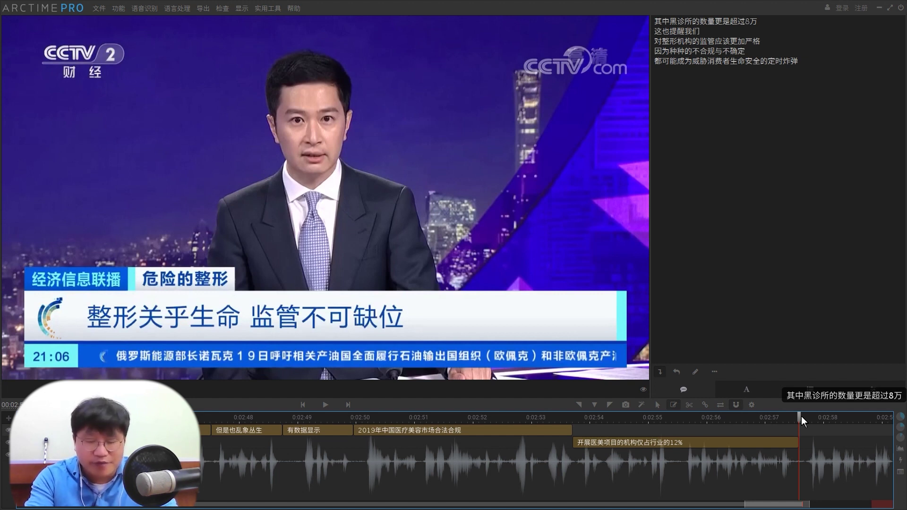
Time the remaining transcript lines to the speech, from 其中黑诊所的数量更是超过8万 through 都可能成为威胁消费者生命安全的定时炸弹.
key("space")
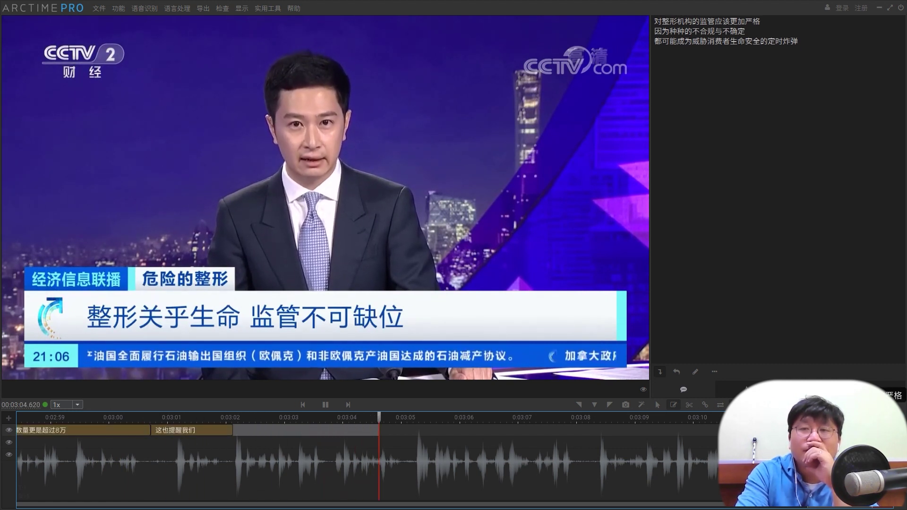
key("j")
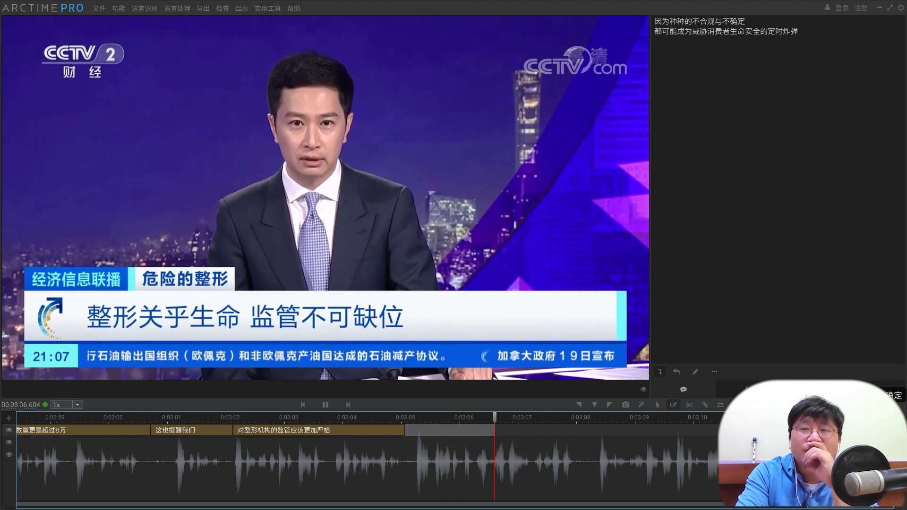
key("j")
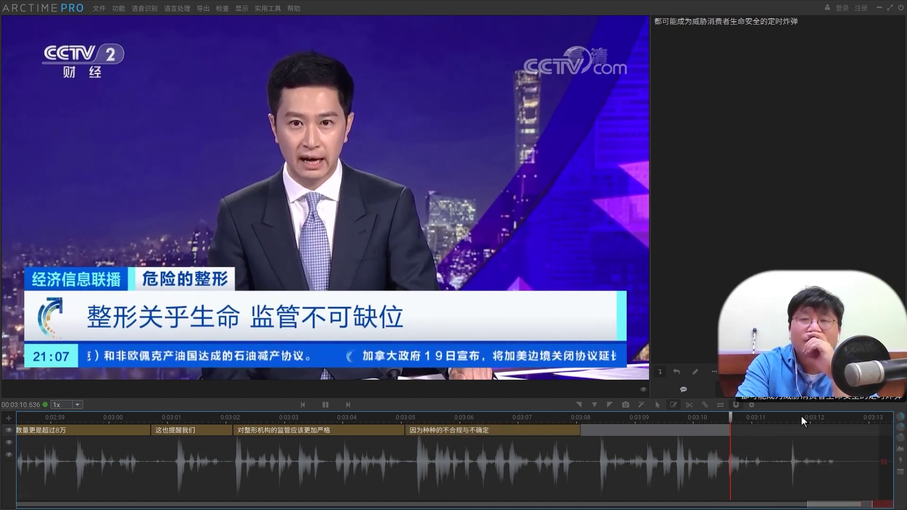
key("j")
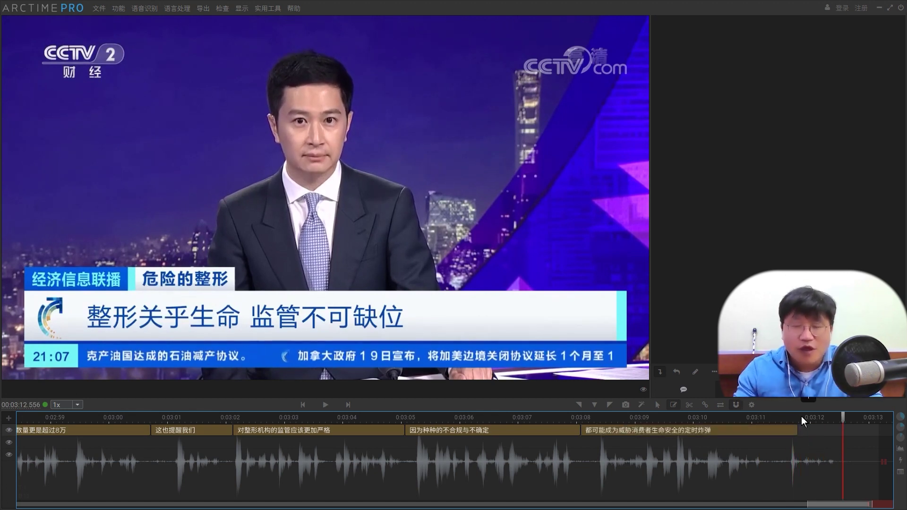
key("Up")
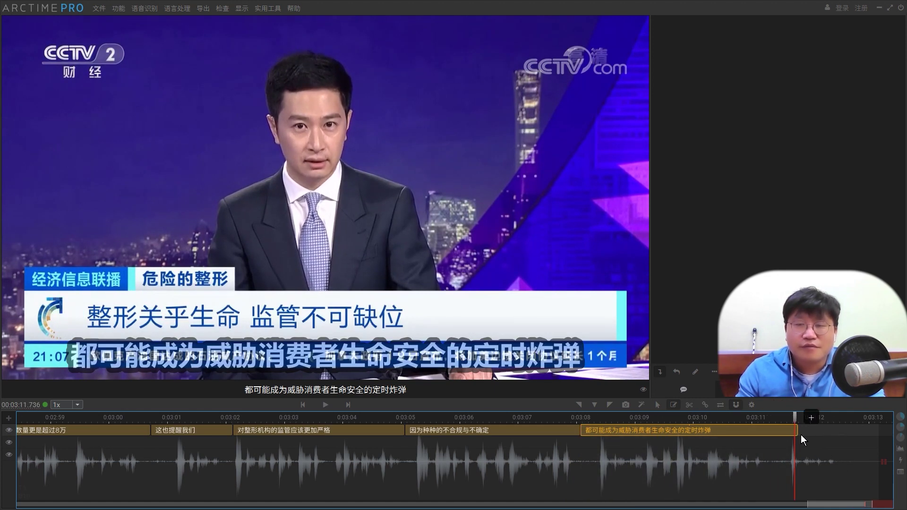
Play back 都可能成为威胁消费者生命安全的定时炸弹 against the speech, keeping its current end point.
mouse_move(794, 433)
left_mouse_down()
mouse_move(823, 434)
mouse_move(809, 433)
left_mouse_up()
key("ctrl+z")
left_click(483, 417)
key("space")
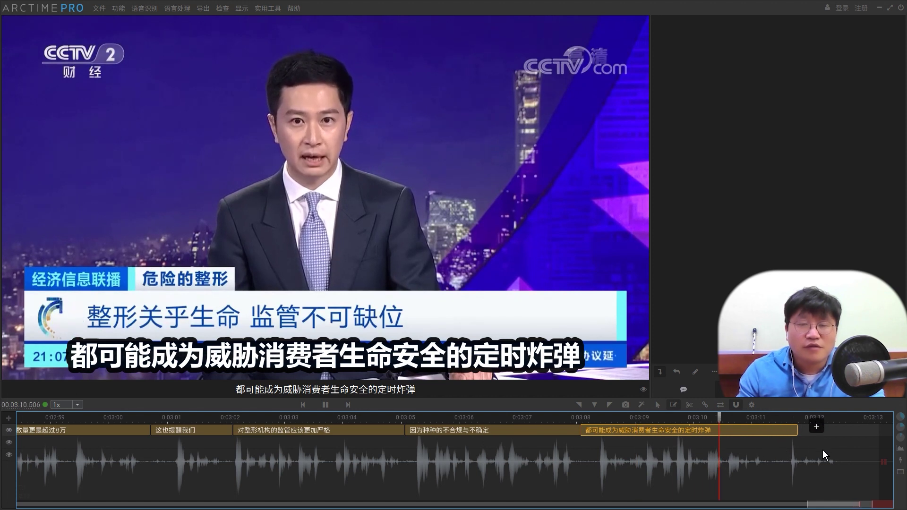
key("space")
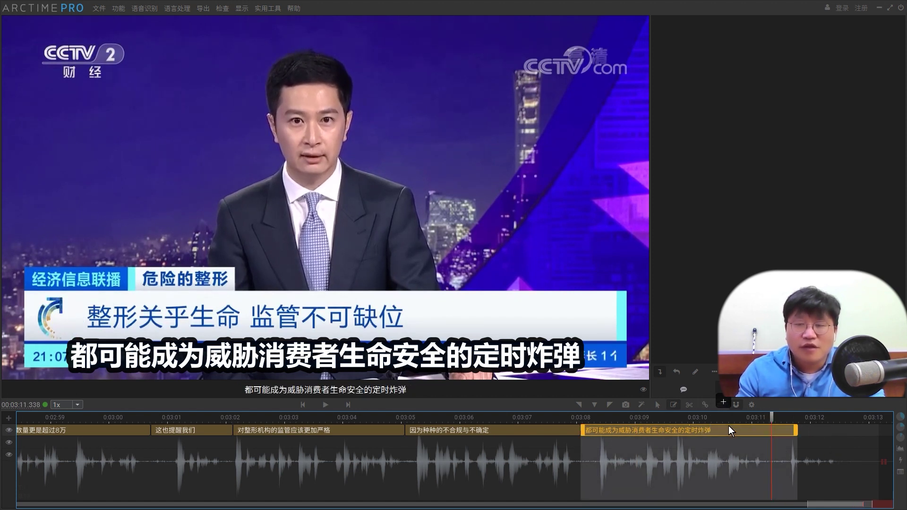
Cut 定时炸弹 from the end of 都可能成为威胁消费者生命安全的定时炸弹 and shorten the block to end at about 00:03:11.3.
double_click(712, 428)
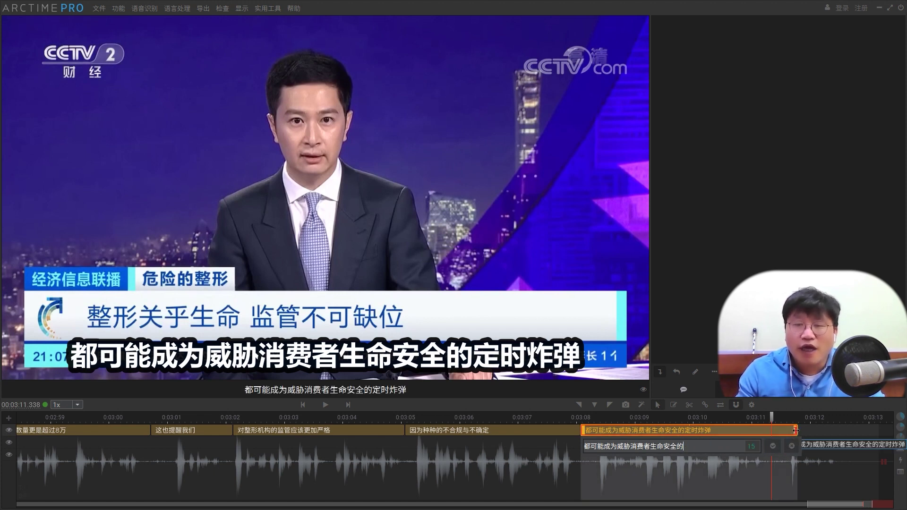
left_click(772, 447)
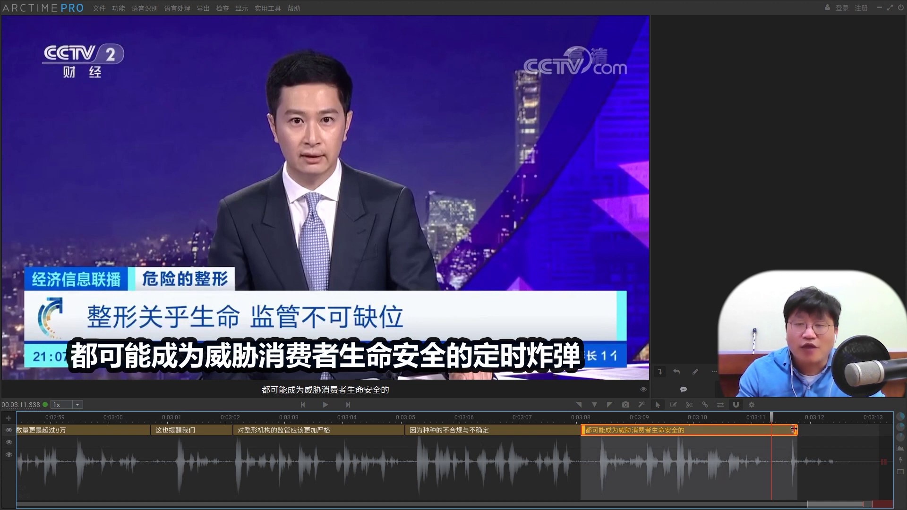
left_click_drag(797, 429, 758, 429)
left_click(782, 421)
key("space")
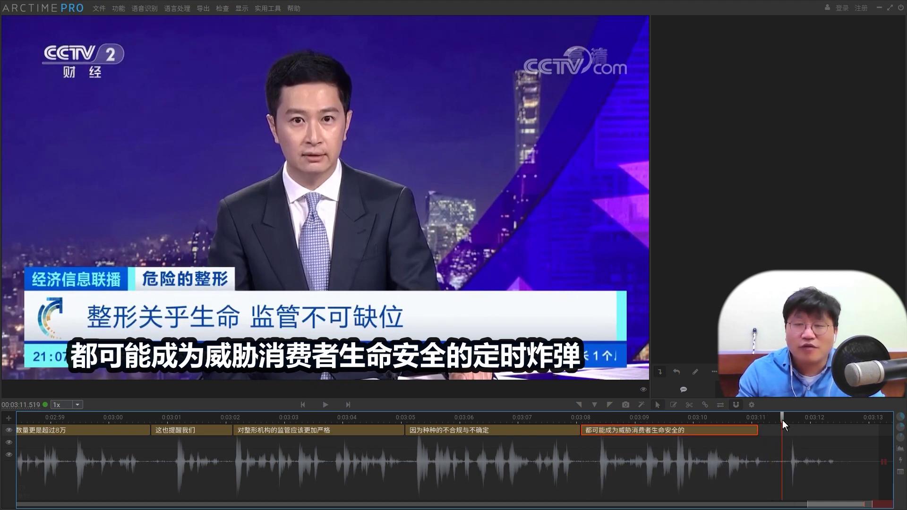
left_click(757, 431)
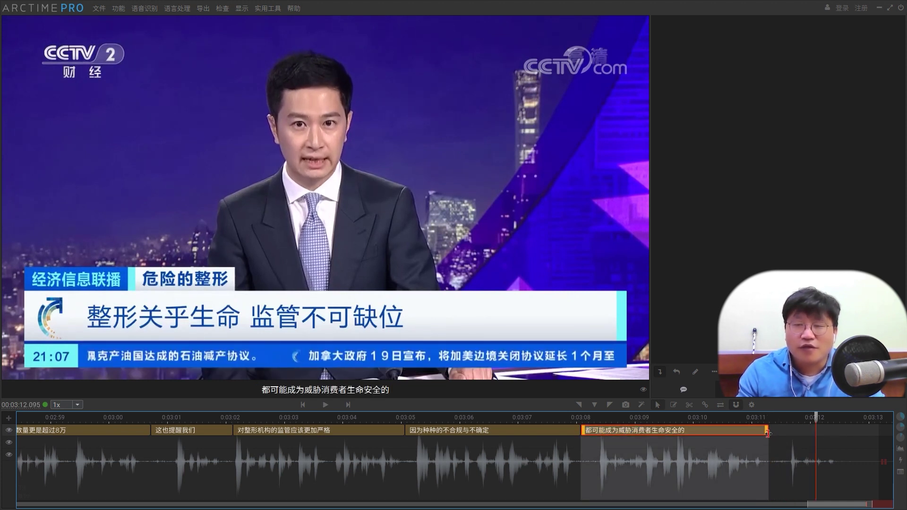
Add 定时炸弹 as a separate block directly after 都可能成为威胁消费者生命安全的, ending at about 00:03:12.7.
left_click(781, 417)
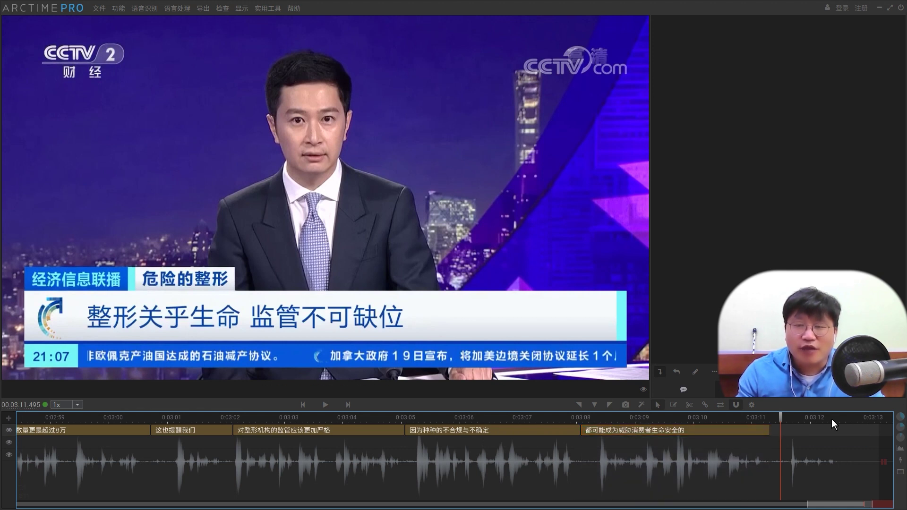
key("j")
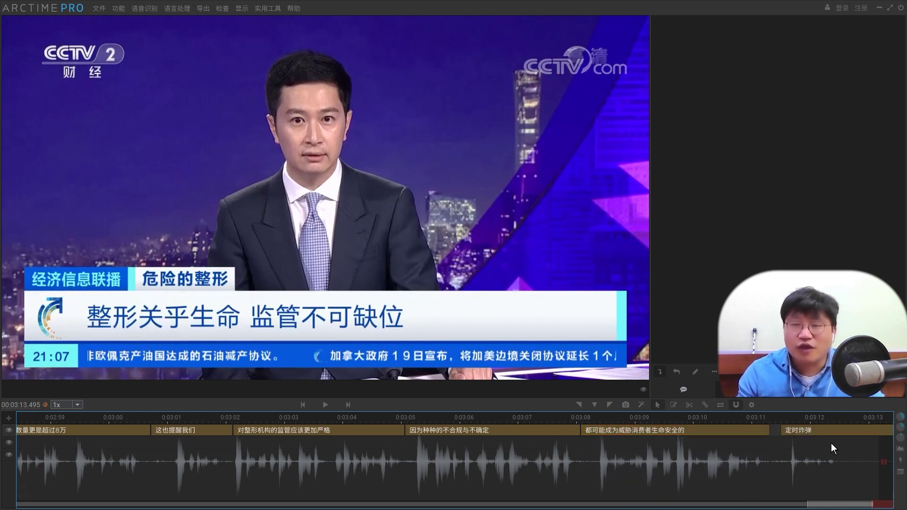
left_click_drag(869, 430, 828, 438)
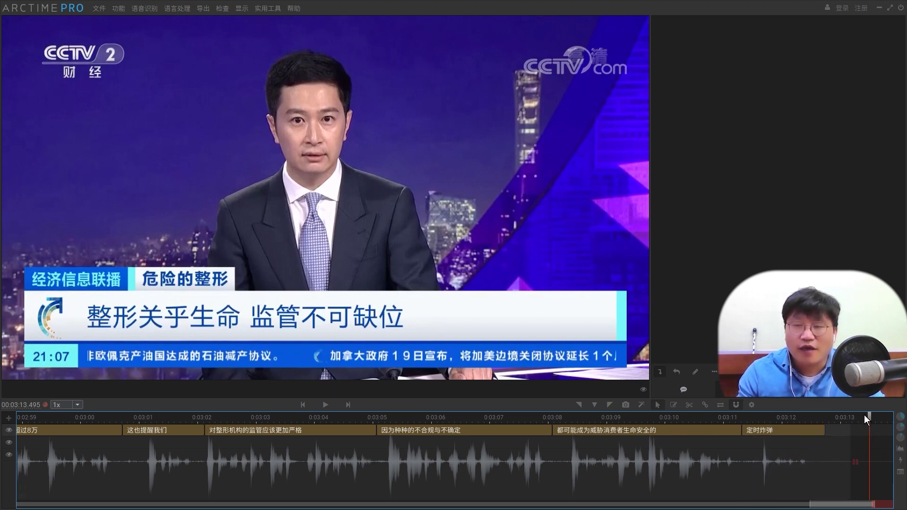
left_click_drag(868, 414, 789, 421)
left_click(736, 431)
left_click(812, 431)
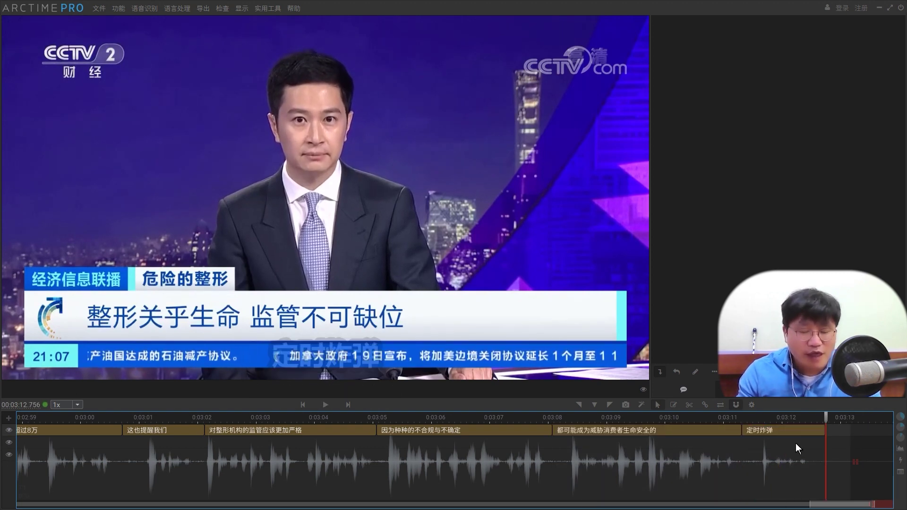
Review the subtitles against the speech from the start of the video through 届时 123万吨核废水.
left_click_drag(839, 505, 47, 504)
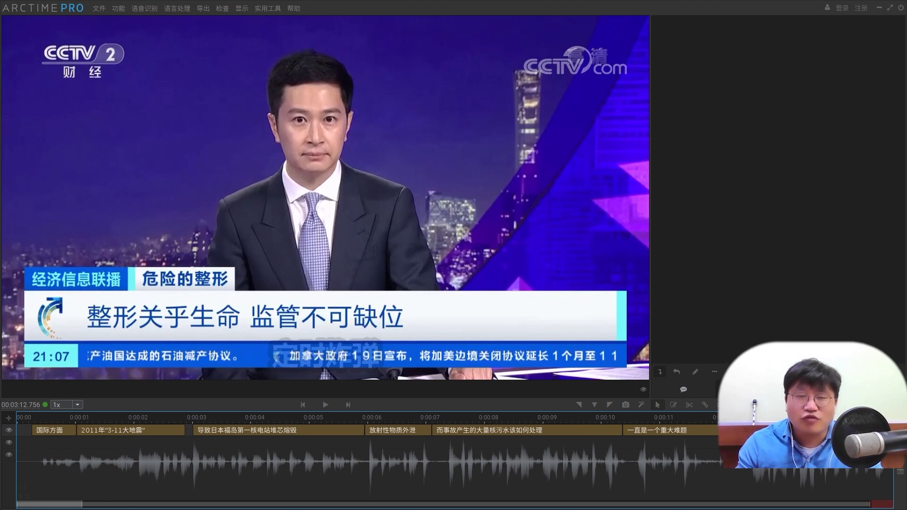
left_click(26, 418)
left_click(52, 430)
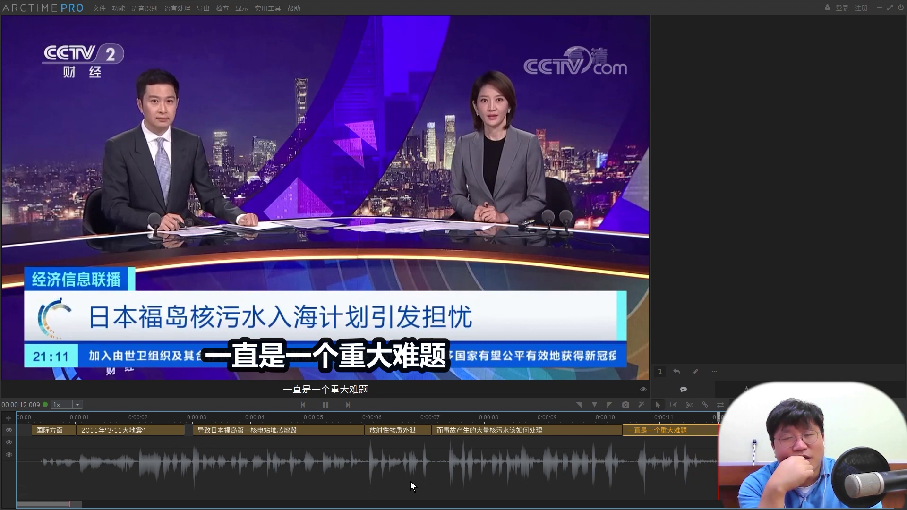
key("space")
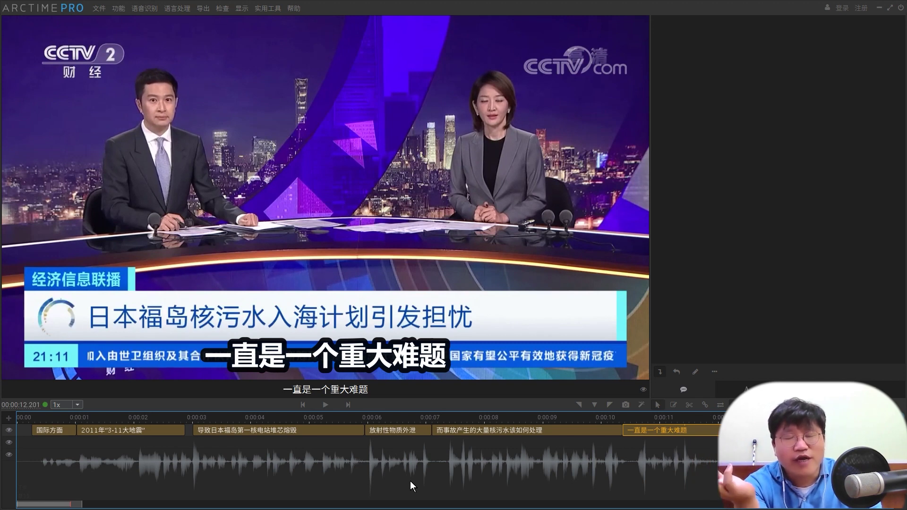
key("space")
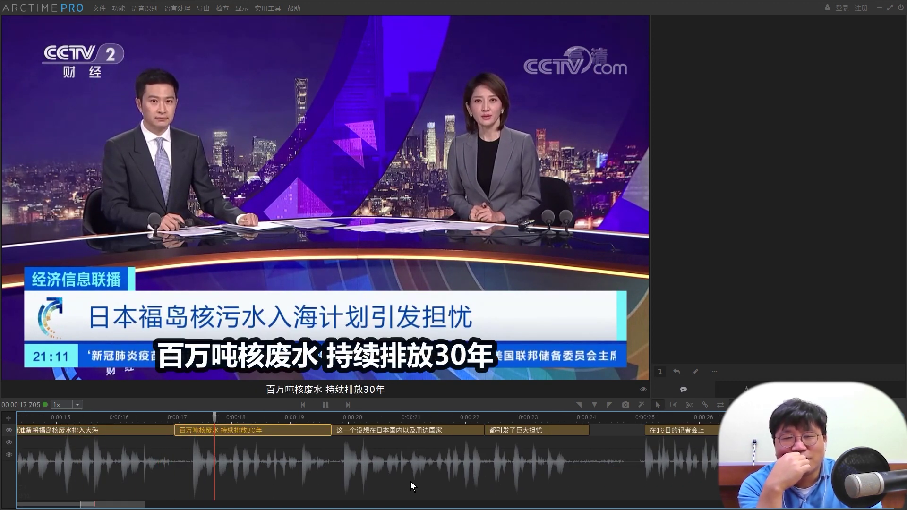
key("space")
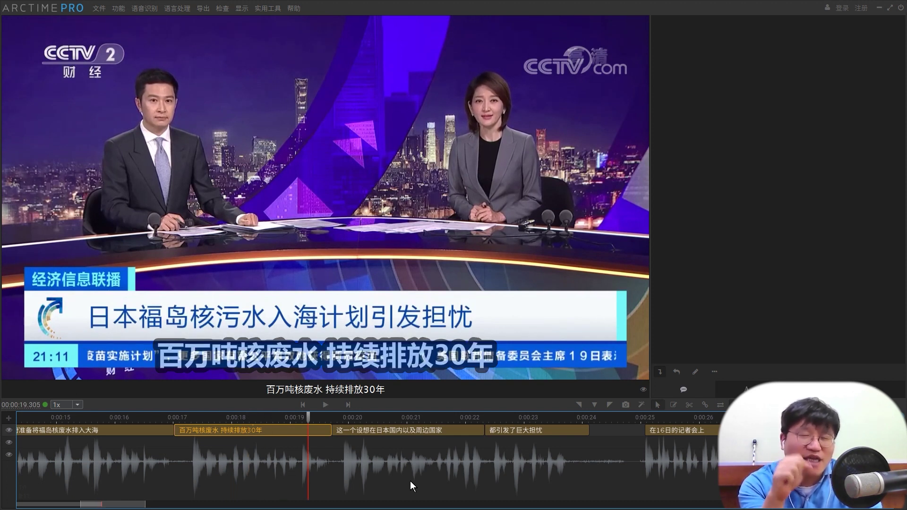
key("space")
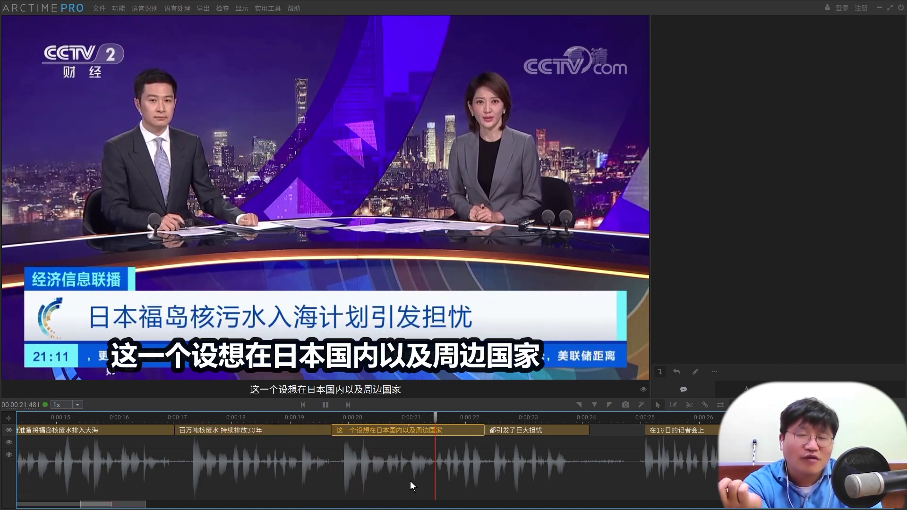
key("space")
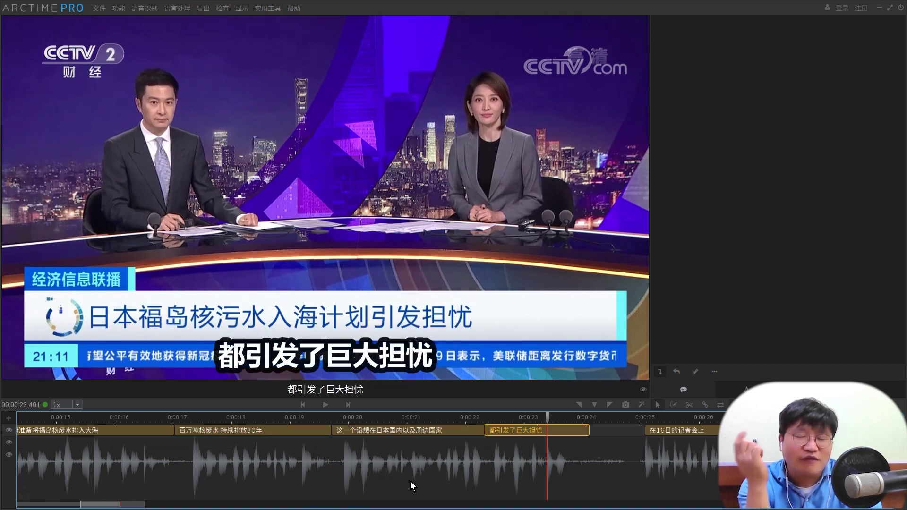
key("space")
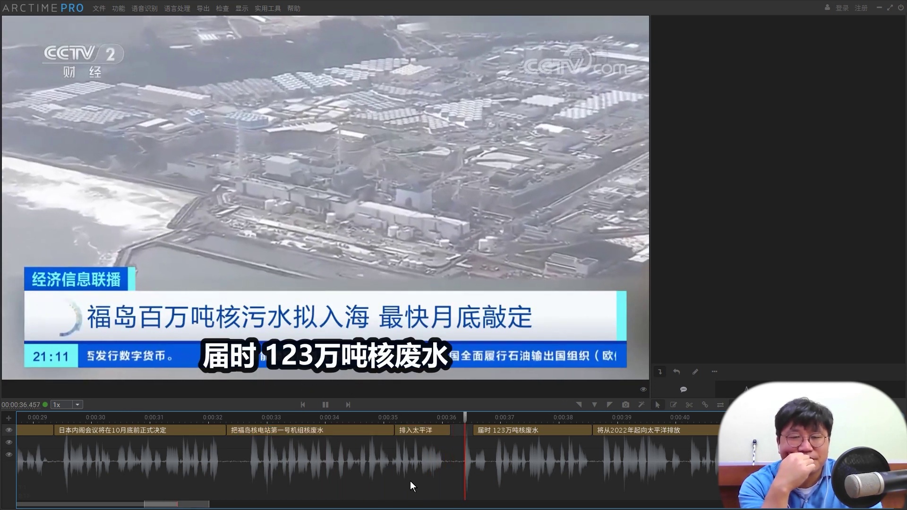
key("space")
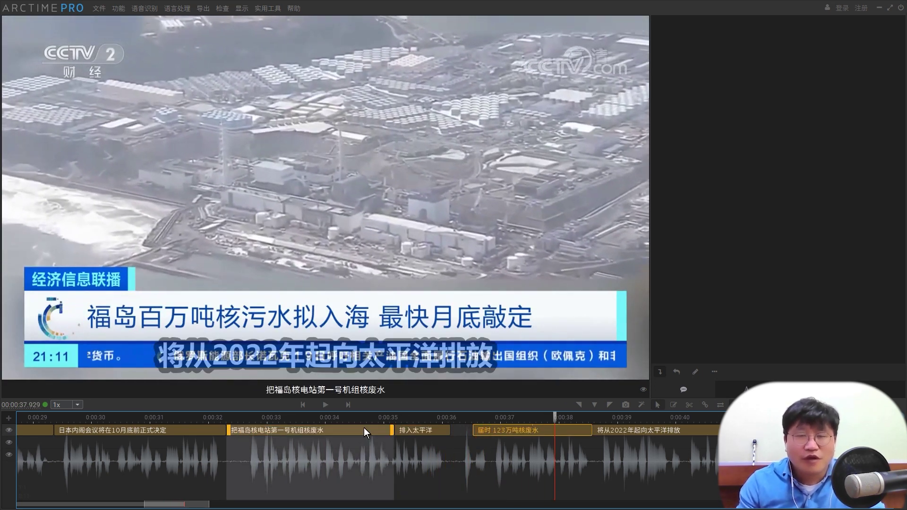
Replay the passage and move the start of 届时 123万吨核废水 earlier, to about 00:00:36.3.
left_click(345, 415)
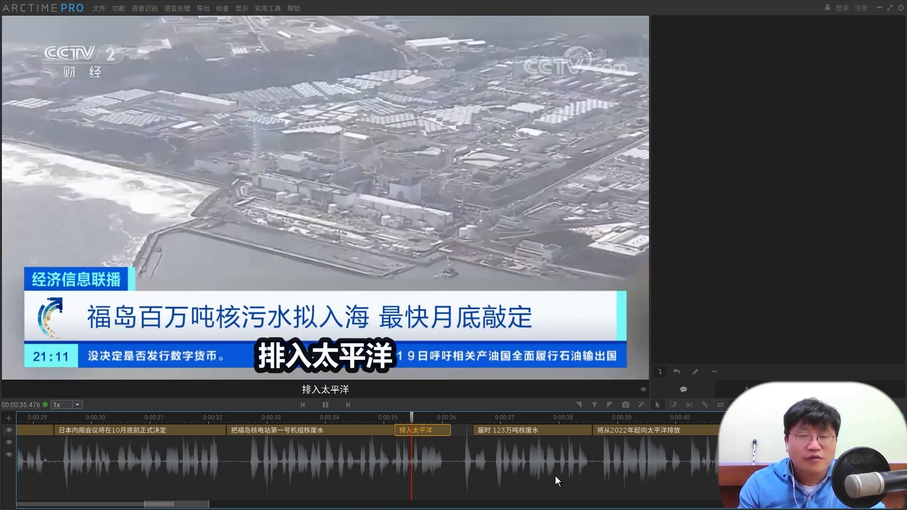
left_click(481, 434)
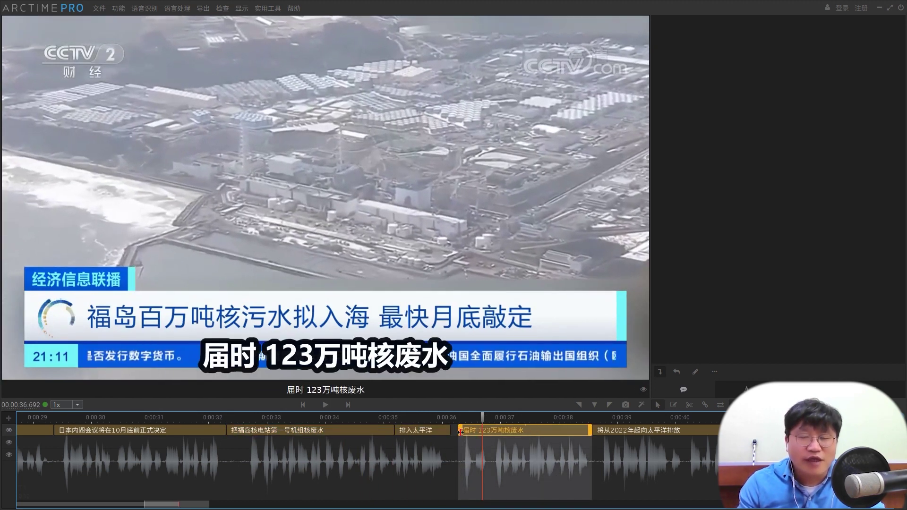
left_click(435, 418)
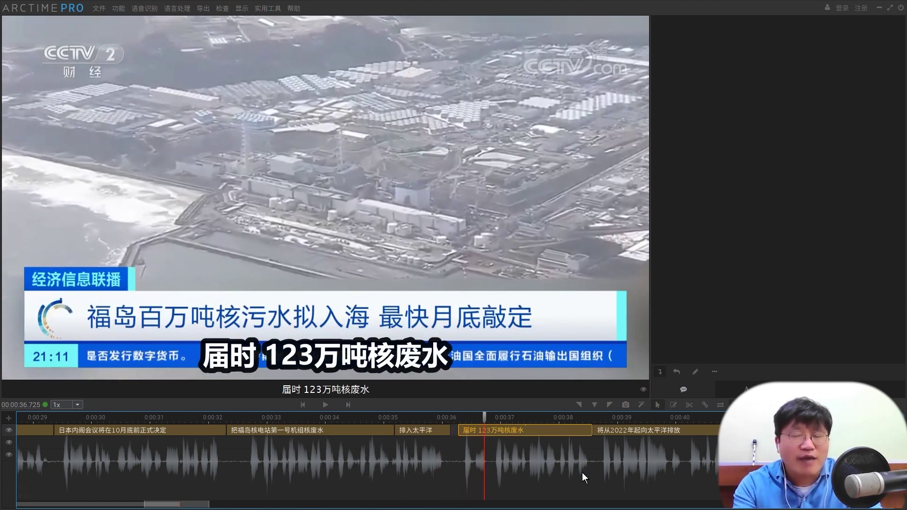
Continue reviewing to 在今年3月做的调查中zh and remove the stray zh from the end of its text.
key("space")
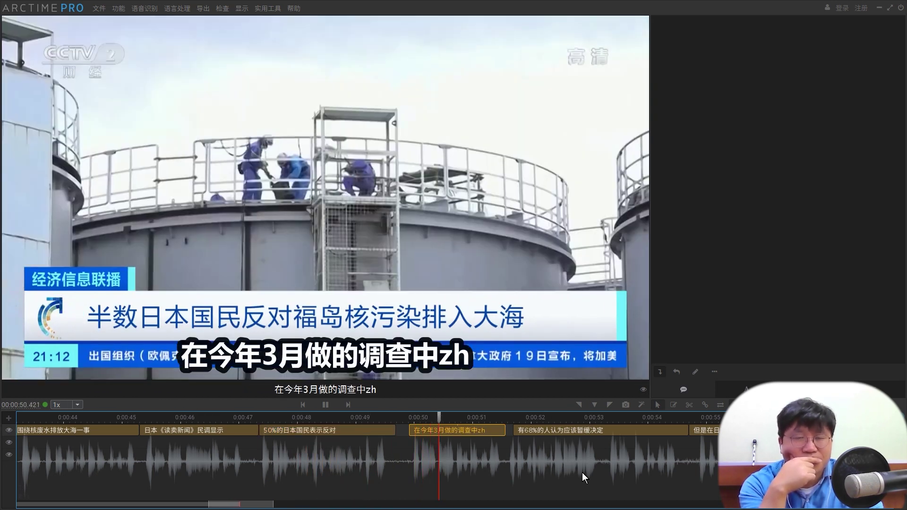
key("space")
left_click(483, 434)
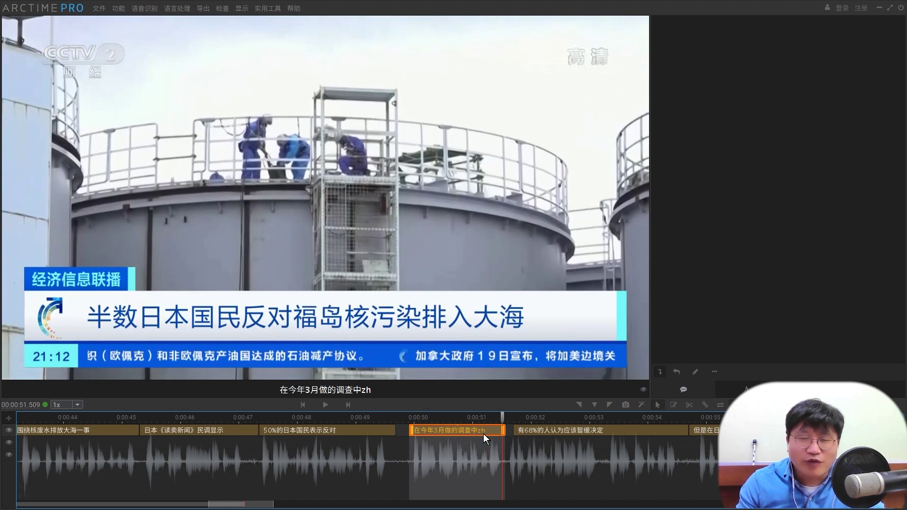
double_click(484, 433)
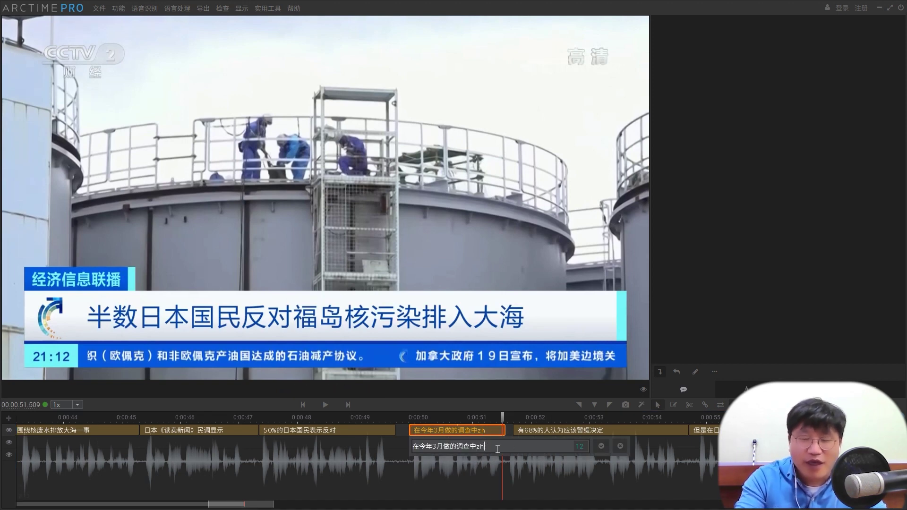
key("Return")
Check the start of 有68%的人认为应该暂缓决定 by replaying its transition from 在今年3月做的调查中, and continue reviewing to 最终决定尚未作出 并不断强调.
key("space")
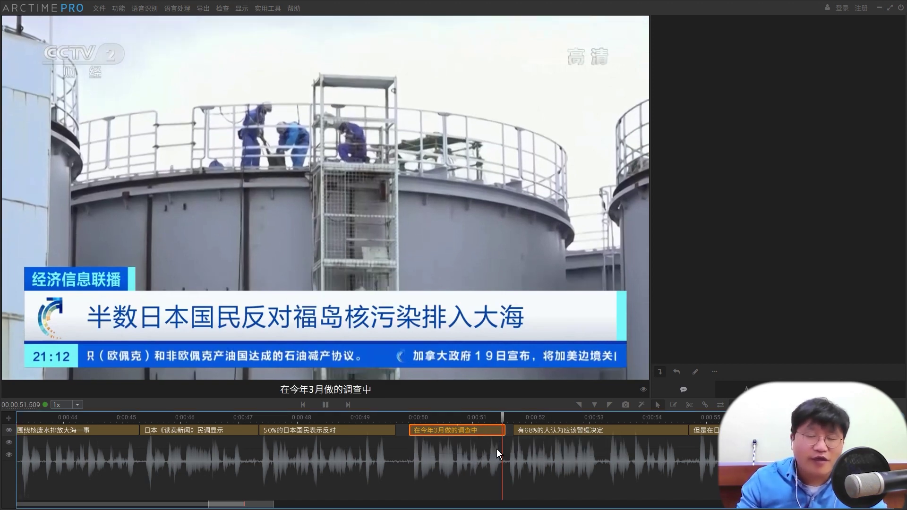
key("space")
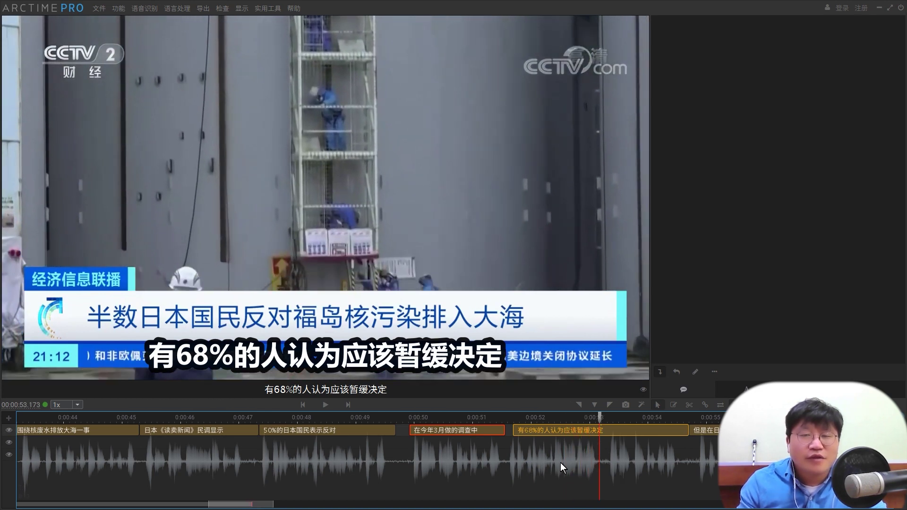
left_click(514, 429)
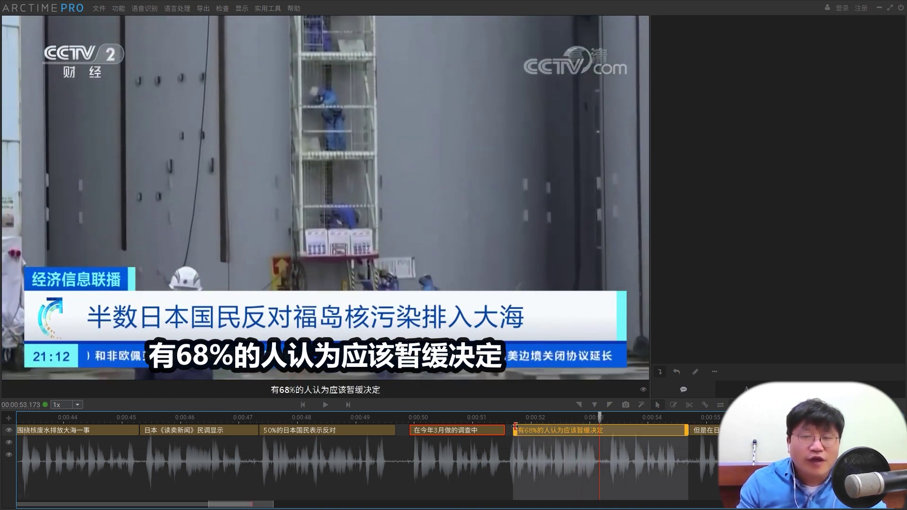
left_click(476, 414)
key("space")
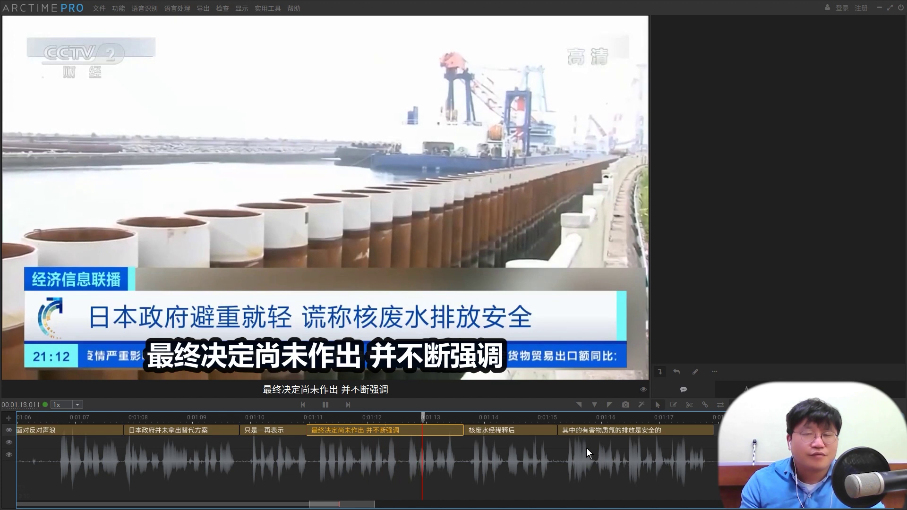
Replay the transition from 最终决定尚未作出 并不断强调 to 核废水经稀释后, and continue reviewing to 然而 公开资料显示.
left_click(538, 435)
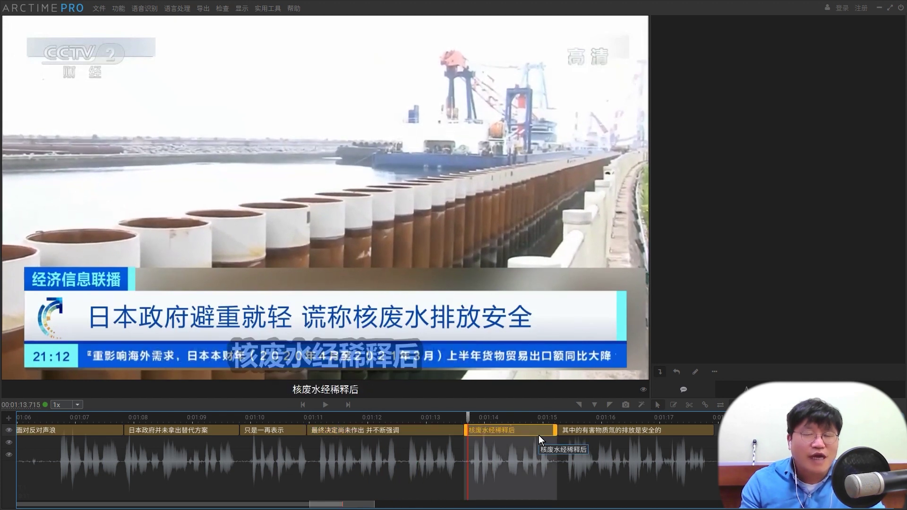
left_click(379, 421)
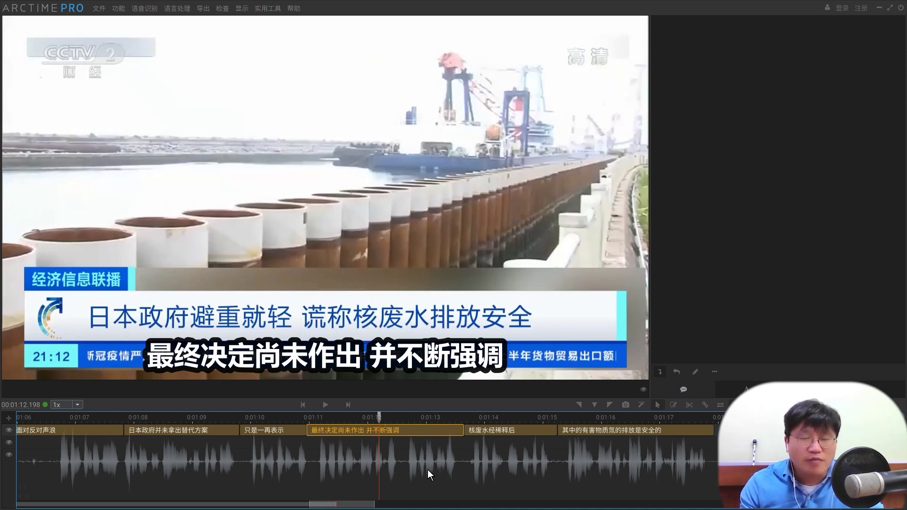
key("space")
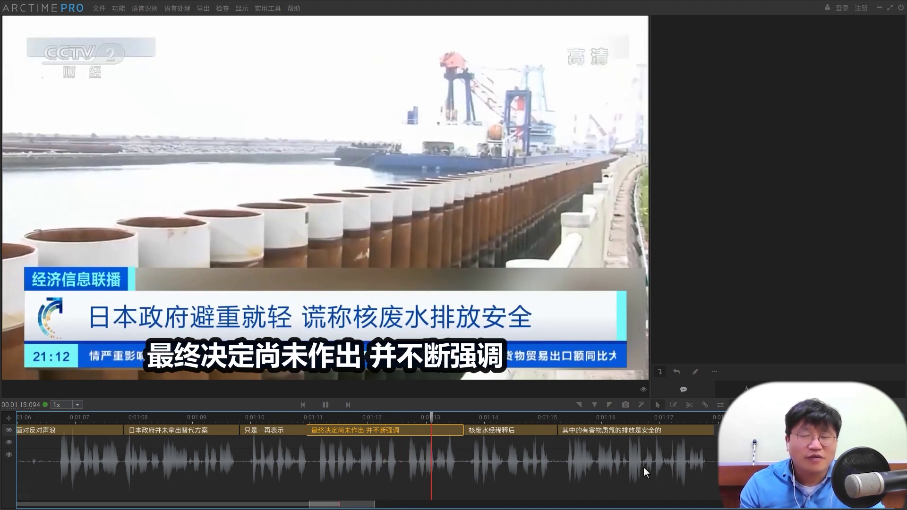
key("space")
key("space")
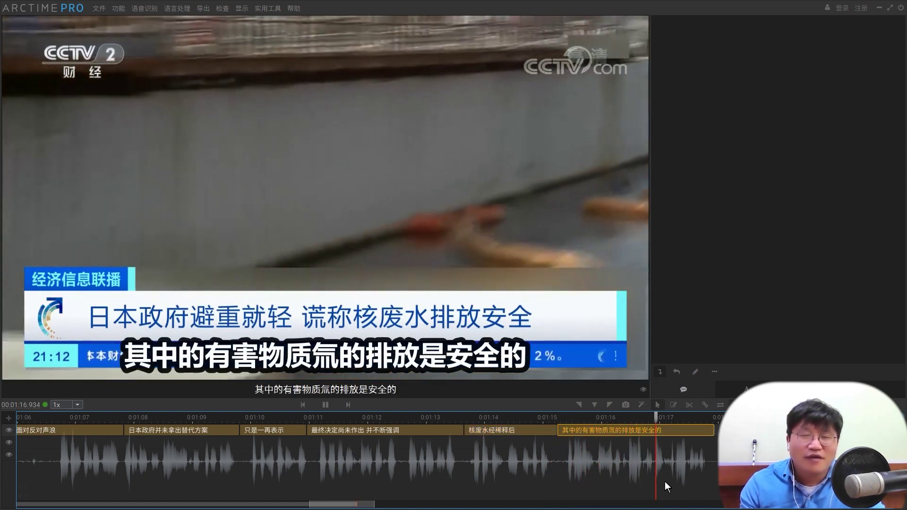
key("space")
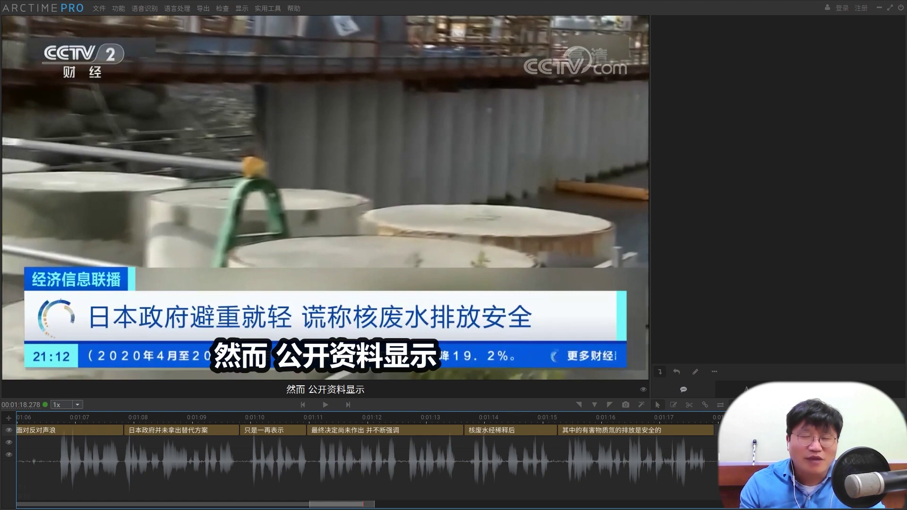
Continue reviewing the subtitles against the speech to 相关特别报告员就曾发声, and replay the transition into that line.
key("space")
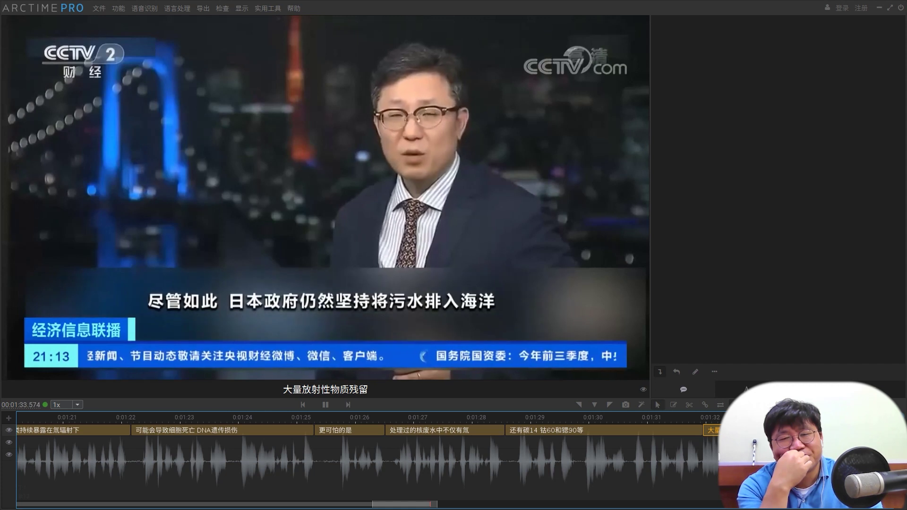
key("space")
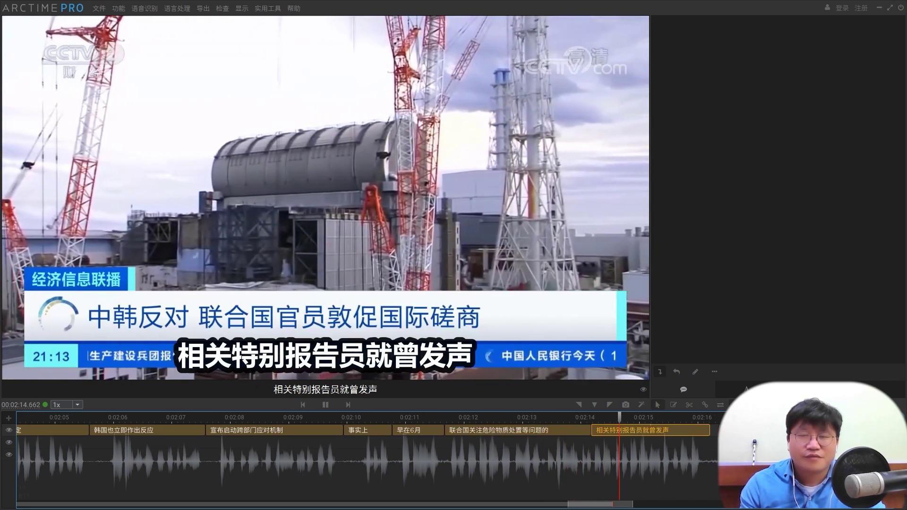
left_click(569, 418)
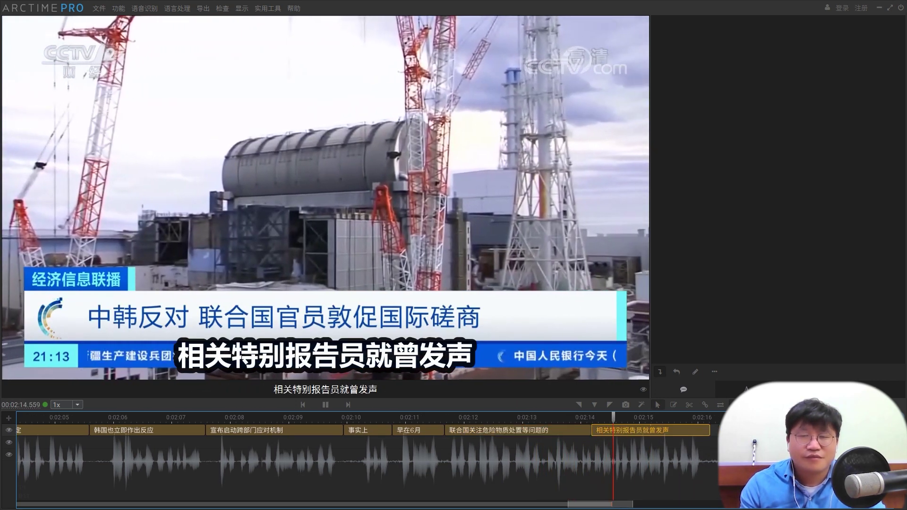
key("space")
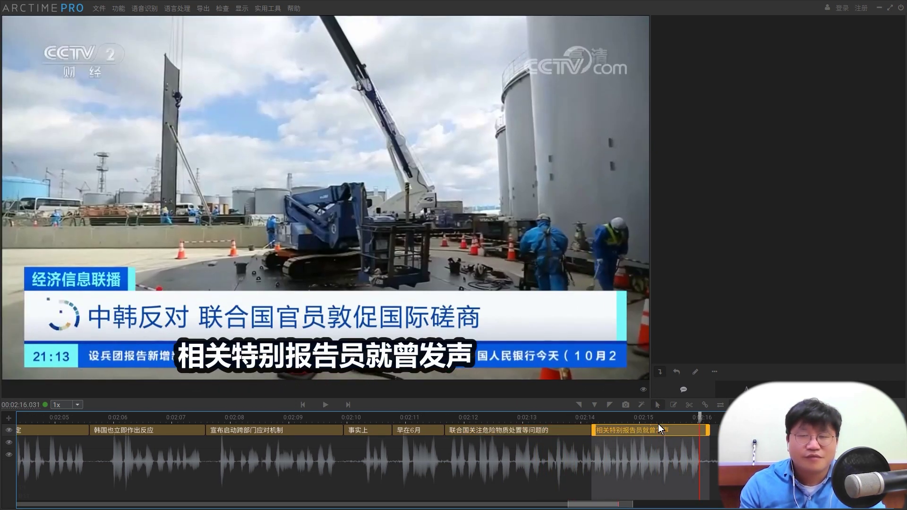
left_click(594, 417)
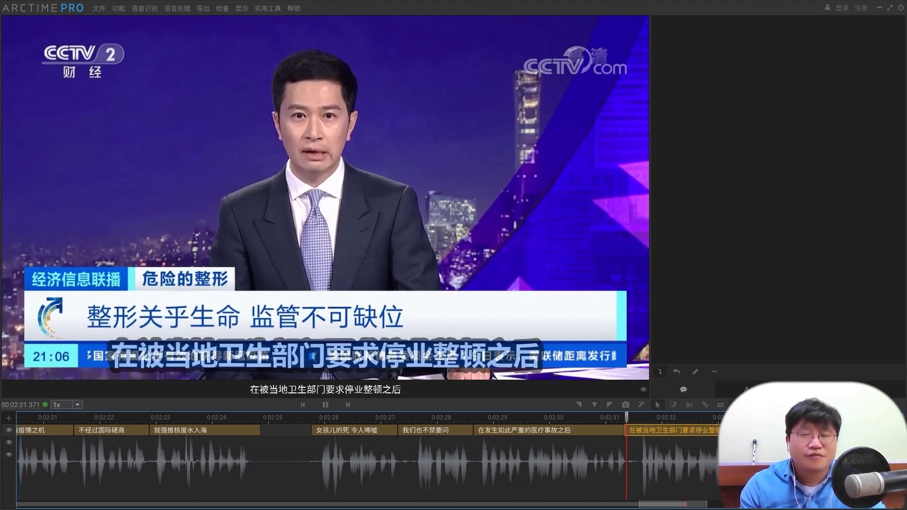
Move the start of 在被当地卫生部门要求停业整顿之后 to about 00:02:31.5 and extend the end of 在发生如此严重的医疗事故之后 to meet it.
key("space")
left_click_drag(630, 431, 634, 430)
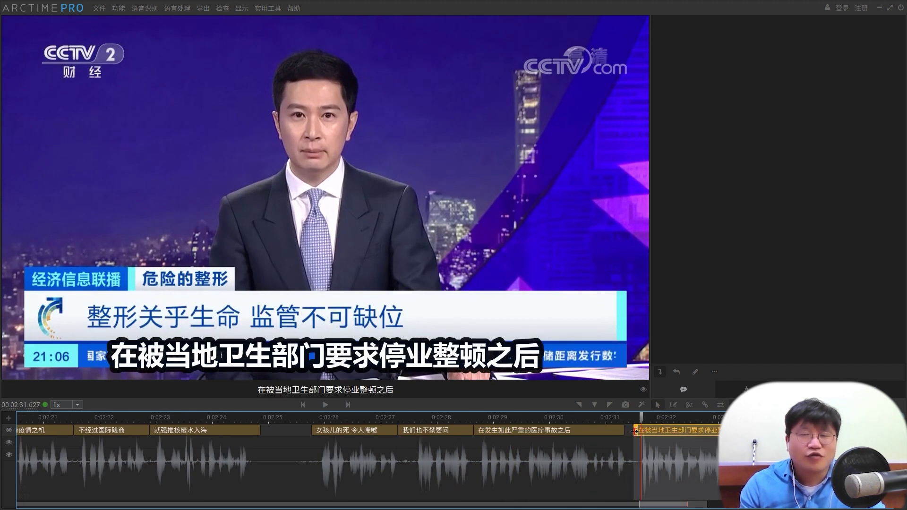
left_click(624, 431)
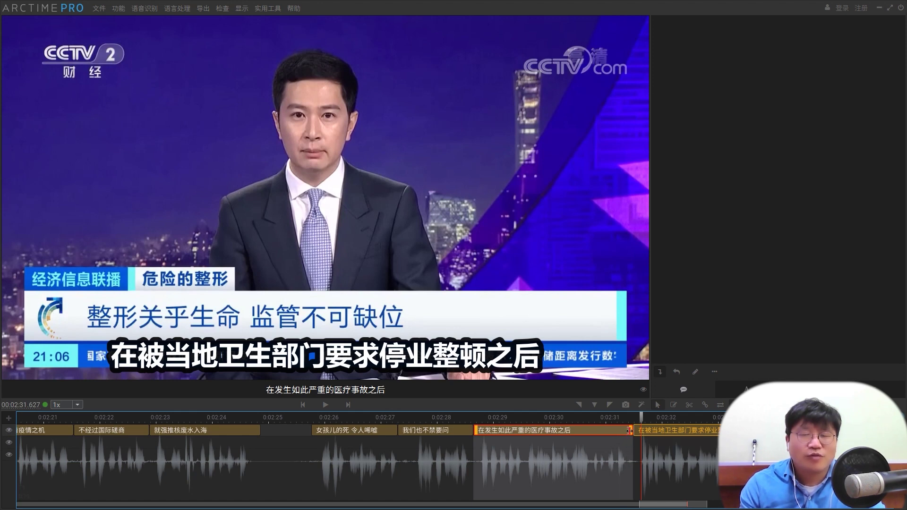
Replay the adjusted transition and review the remaining subtitles through the final line 定时炸弹.
left_click(630, 412)
key("space")
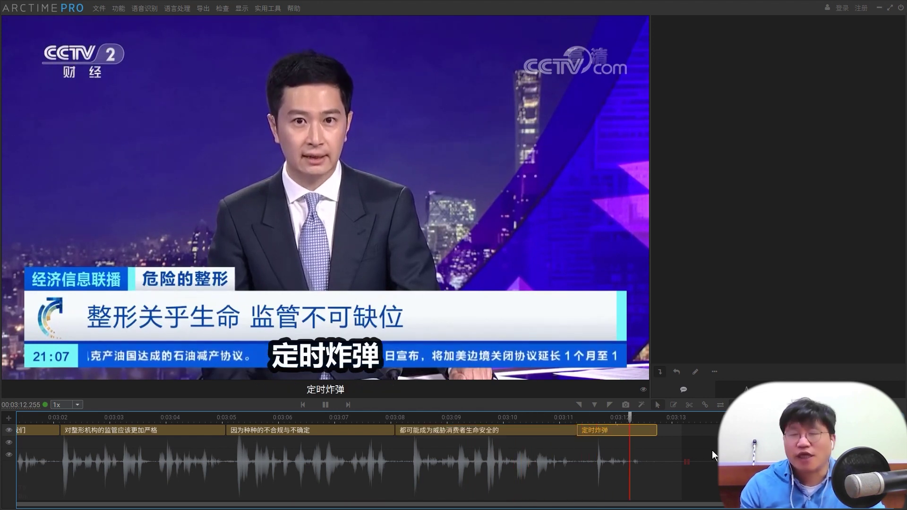
key("space")
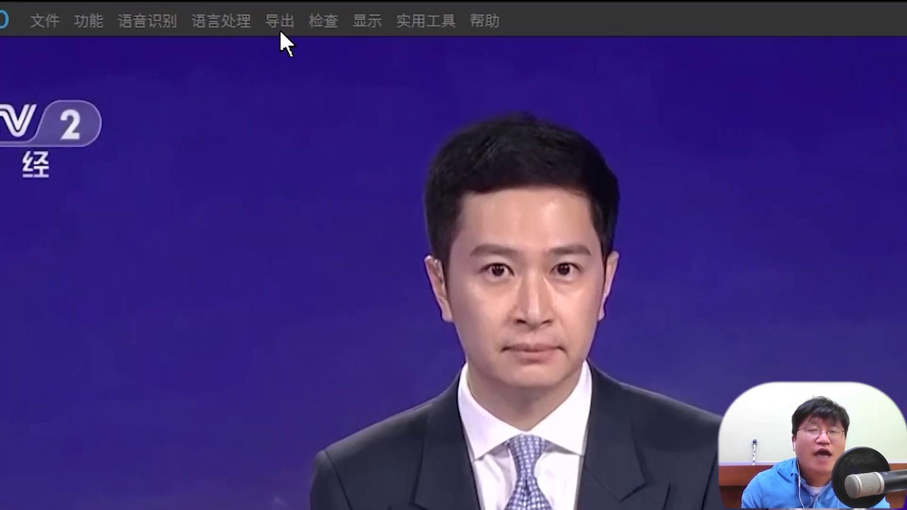
Export the subtitled video as a standard MP4 in constant quality mode with CRF 19, and start the transcoding.
left_click(279, 22)
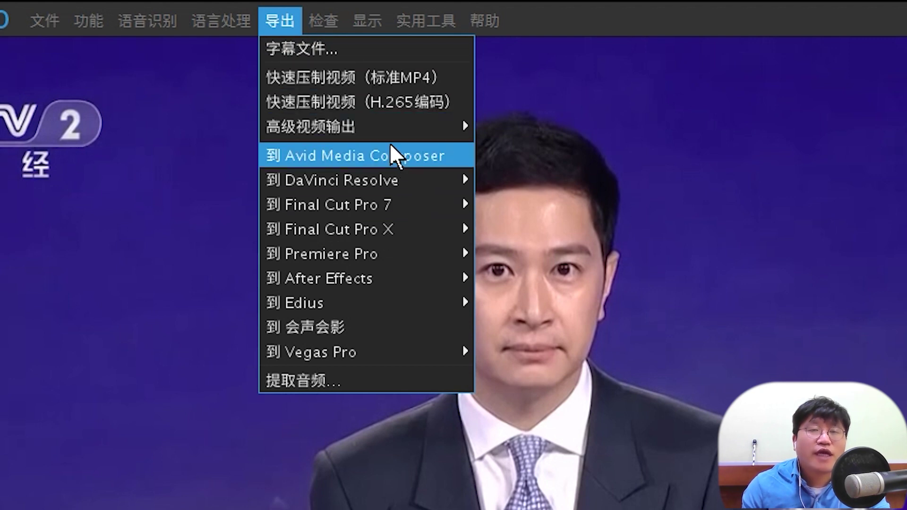
left_click(375, 78)
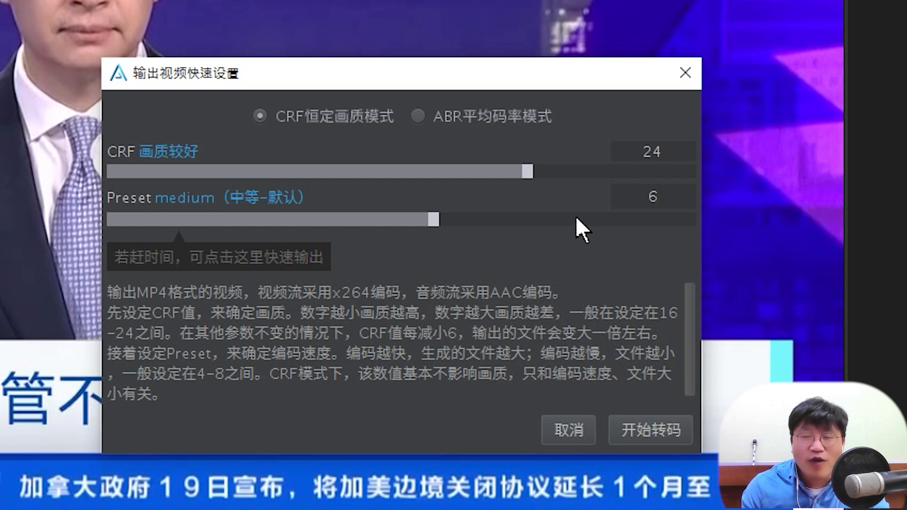
left_click_drag(670, 145, 574, 164)
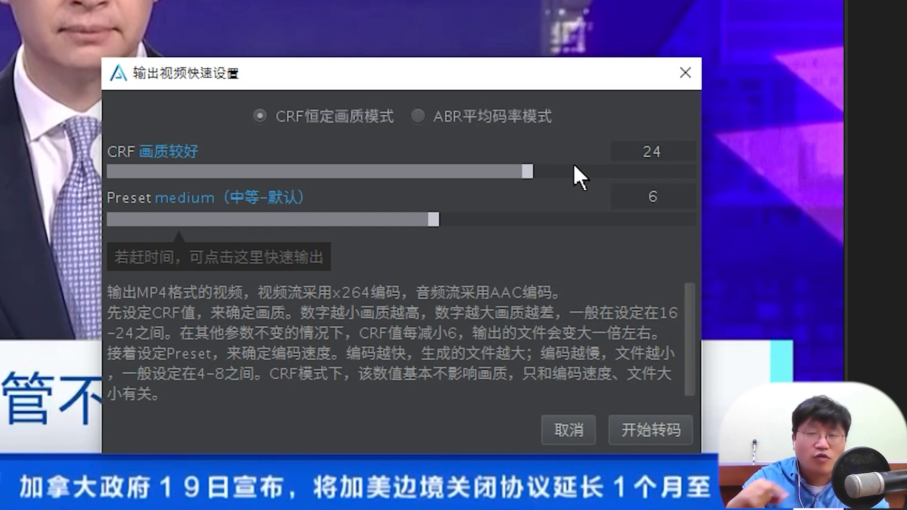
key("BackSpace")
key("BackSpace")
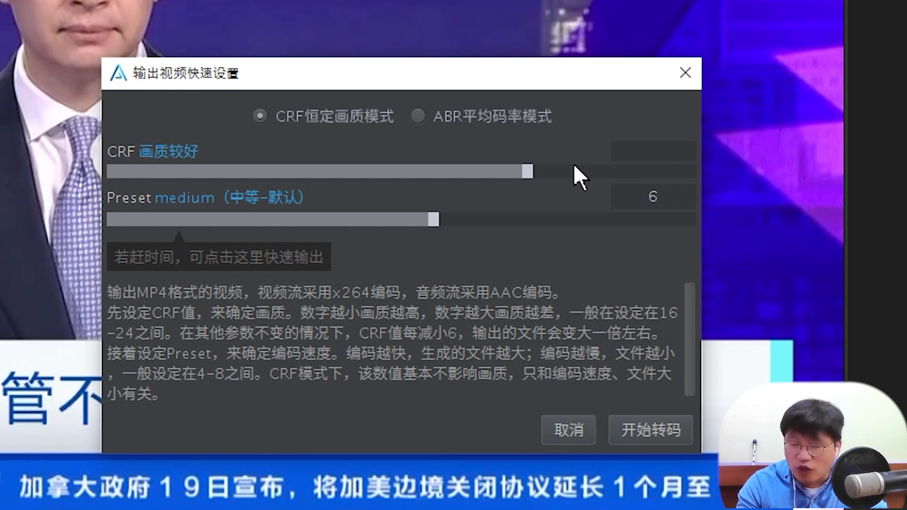
type("19")
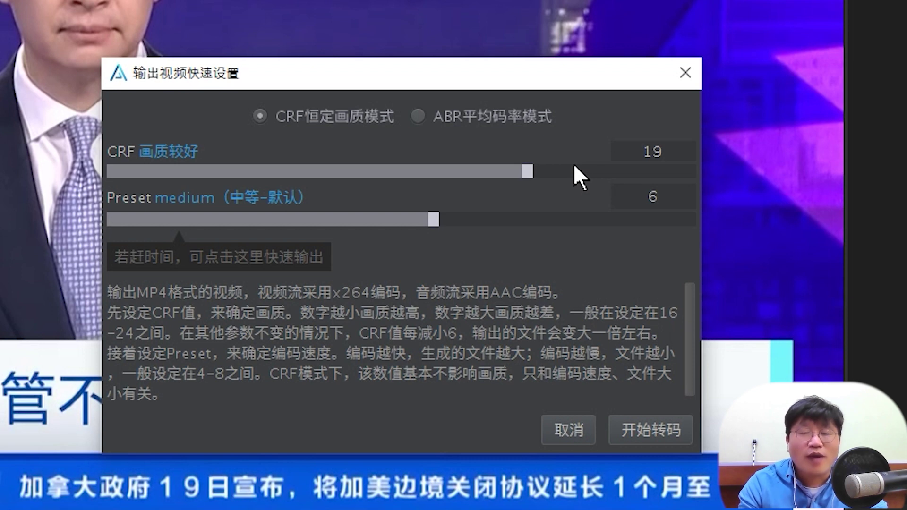
left_click(646, 430)
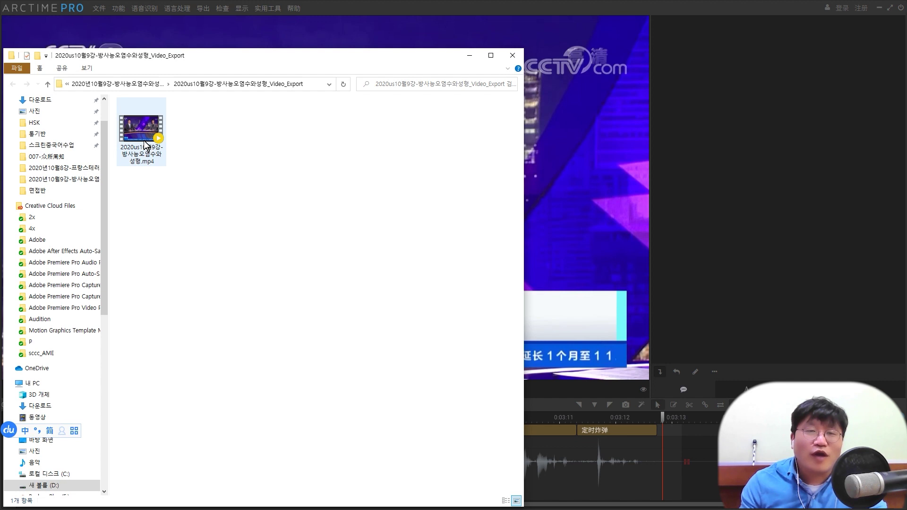
Play the exported MP4 in full screen to check its burned-in subtitles, and put the player and export folder away.
left_click(143, 140)
double_click(146, 140)
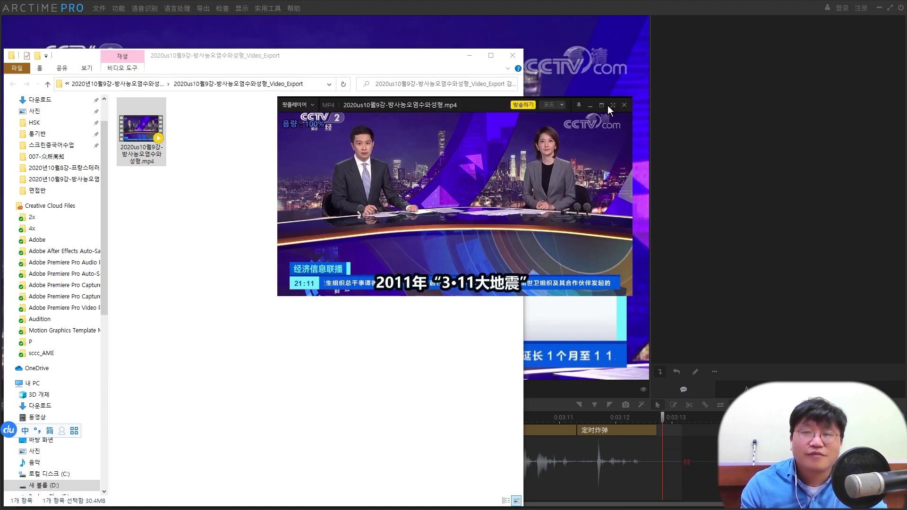
left_click(613, 105)
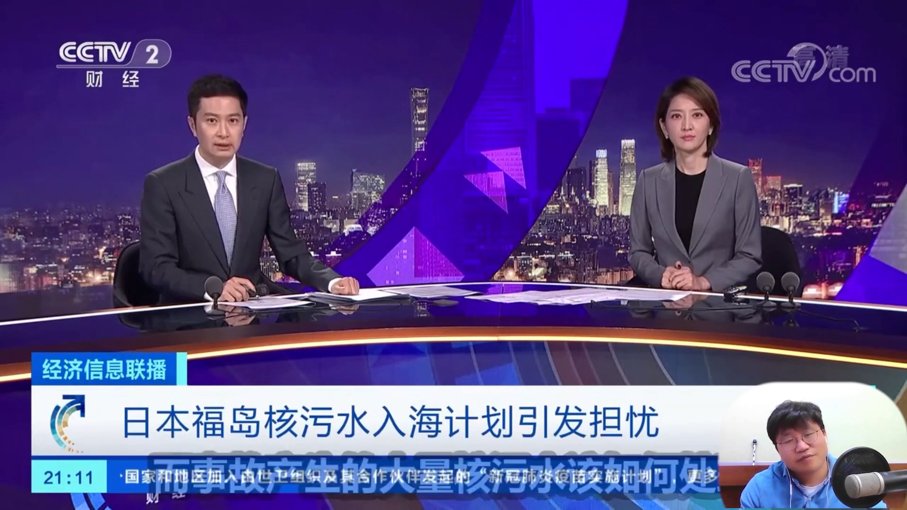
double_click(680, 216)
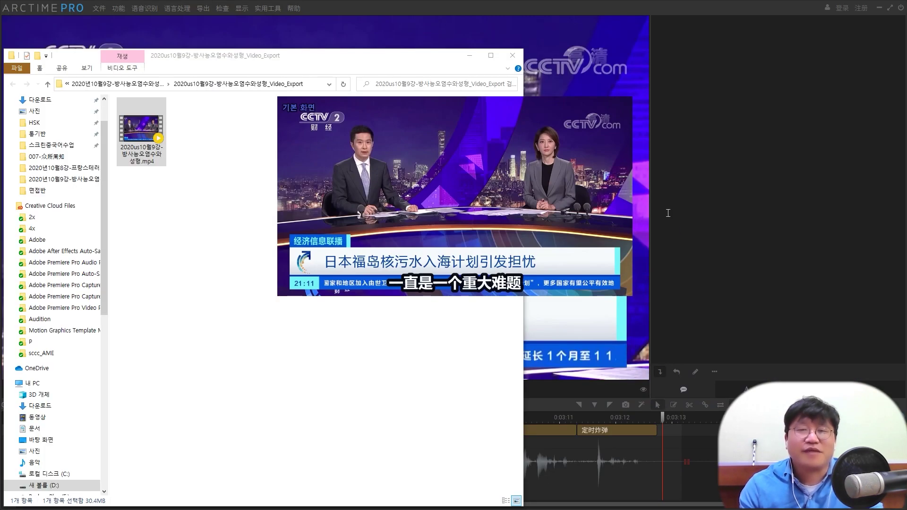
left_click(625, 103)
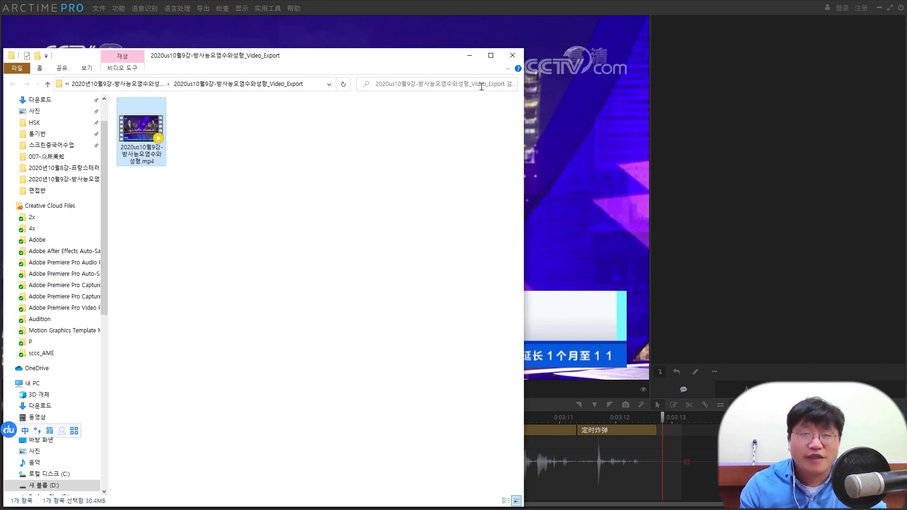
left_click(469, 58)
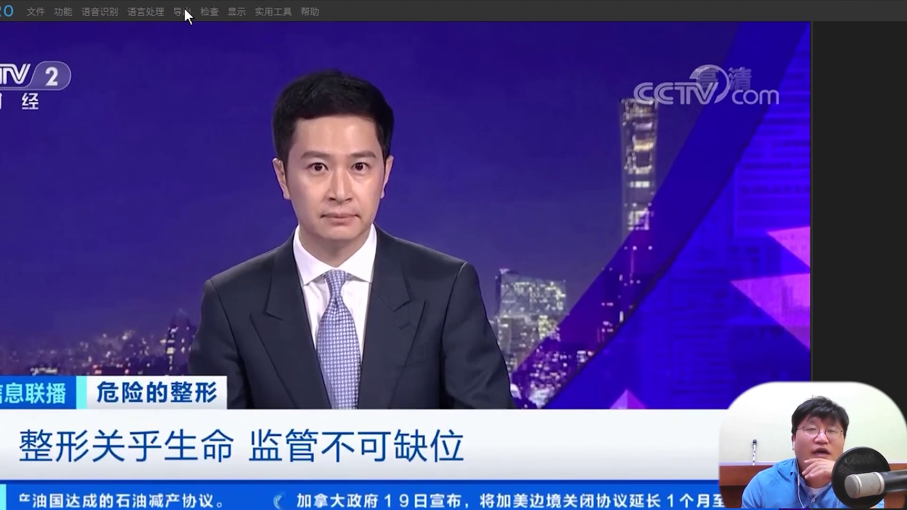
Examine the available export targets and the subtitle file export settings with their SRT options, and leave without exporting.
left_click(202, 8)
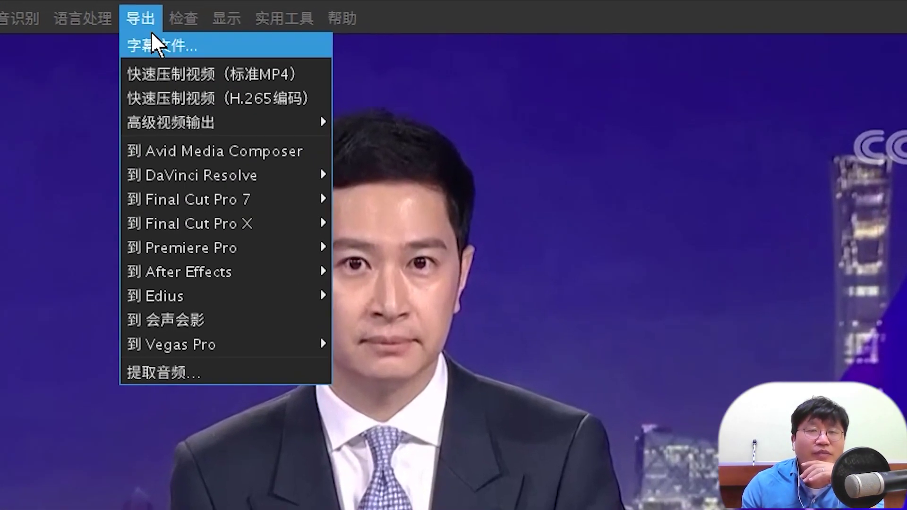
mouse_move(252, 124)
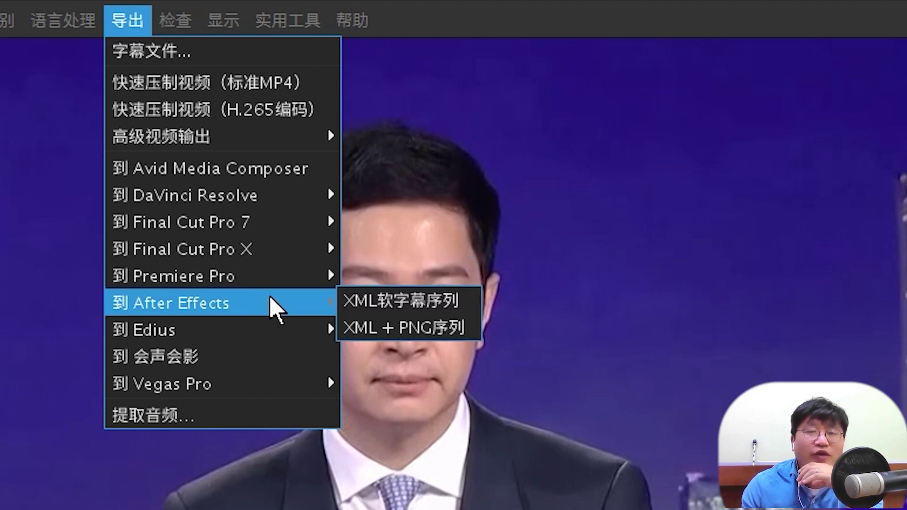
mouse_move(249, 299)
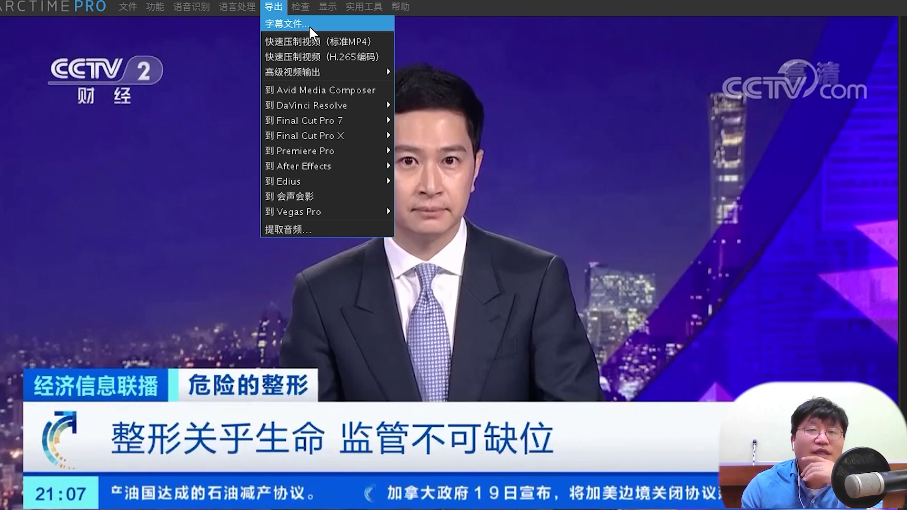
left_click(309, 24)
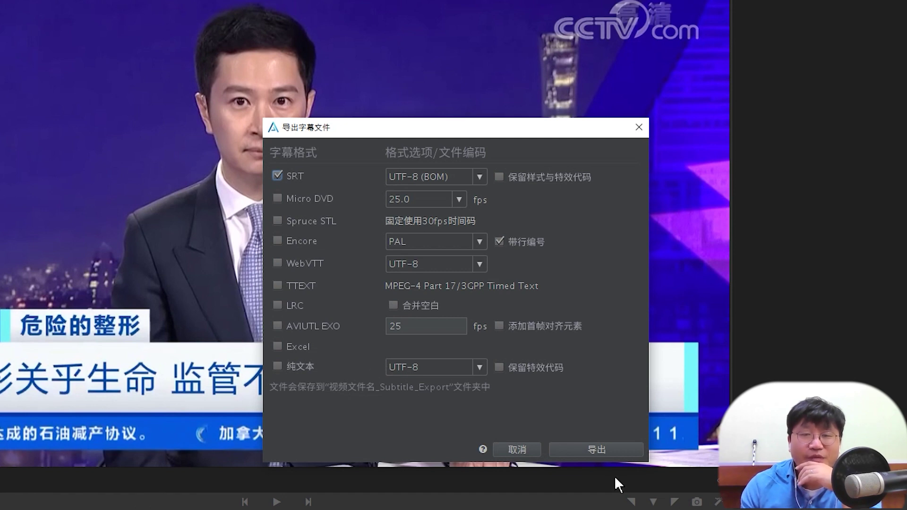
left_click(517, 451)
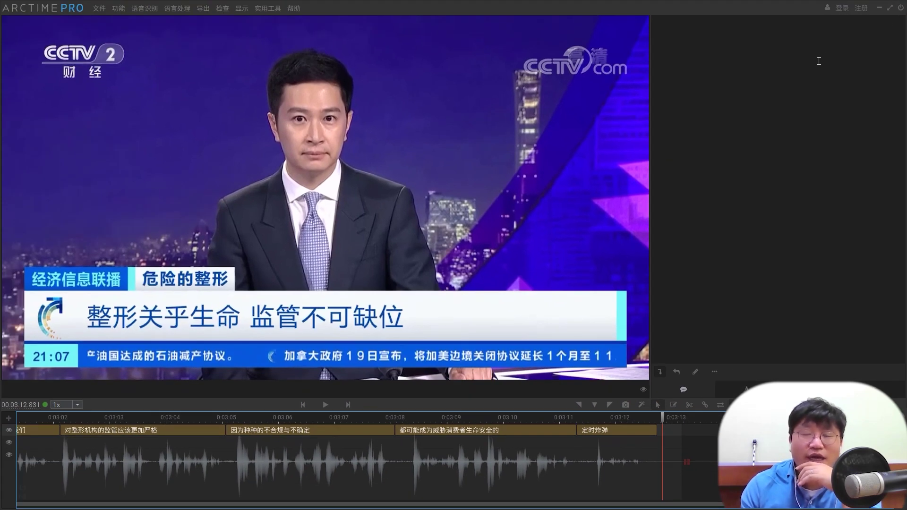
Exit the subtitling program.
left_click(900, 8)
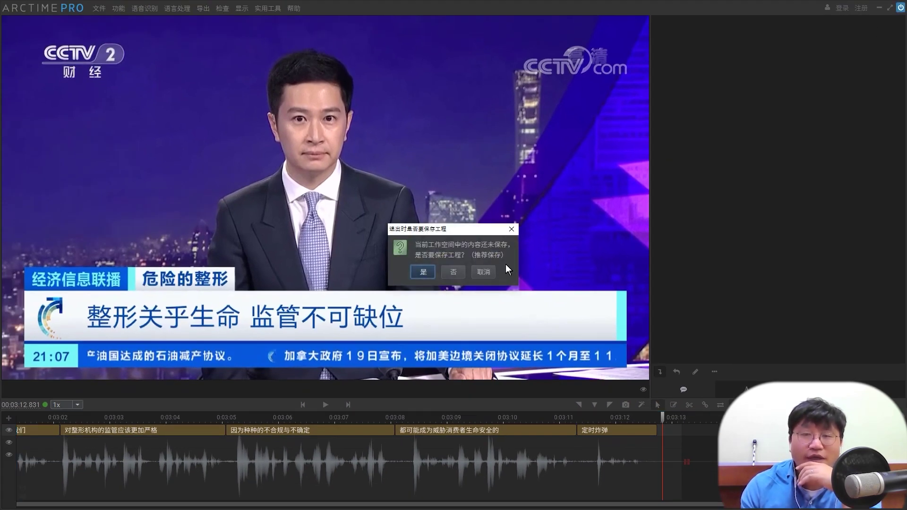